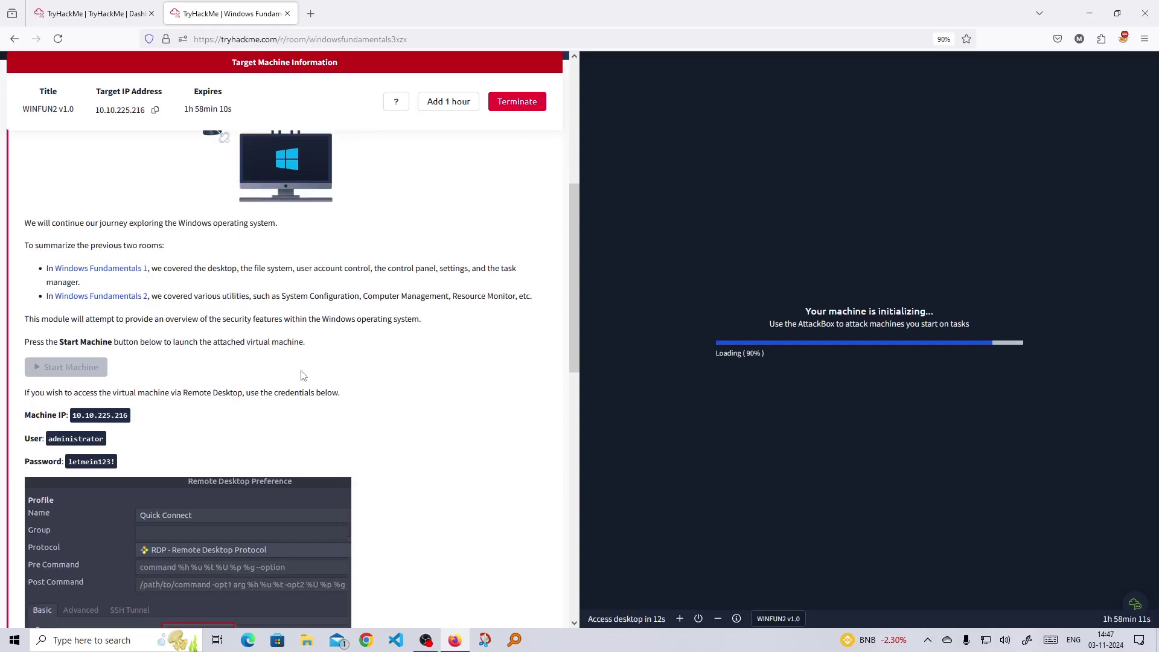
Step: Mark the Task 1 Introduction question as complete, collapse that task and expand Task 2, Windows Updates
scroll(183, 361, down, 2)
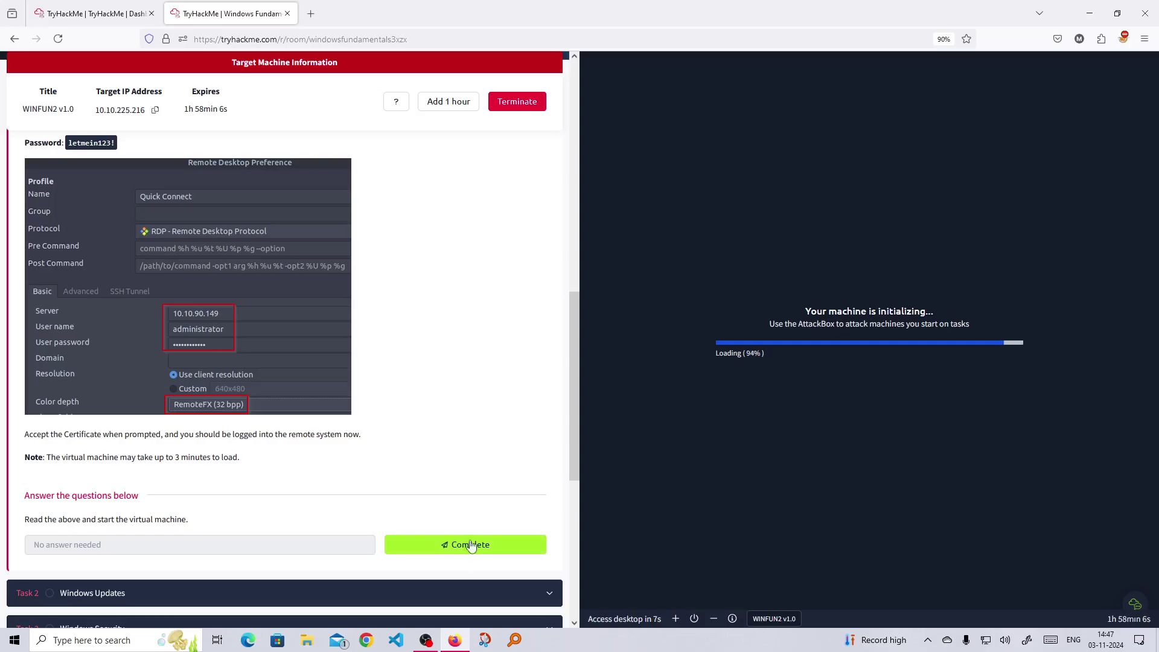
click(471, 545)
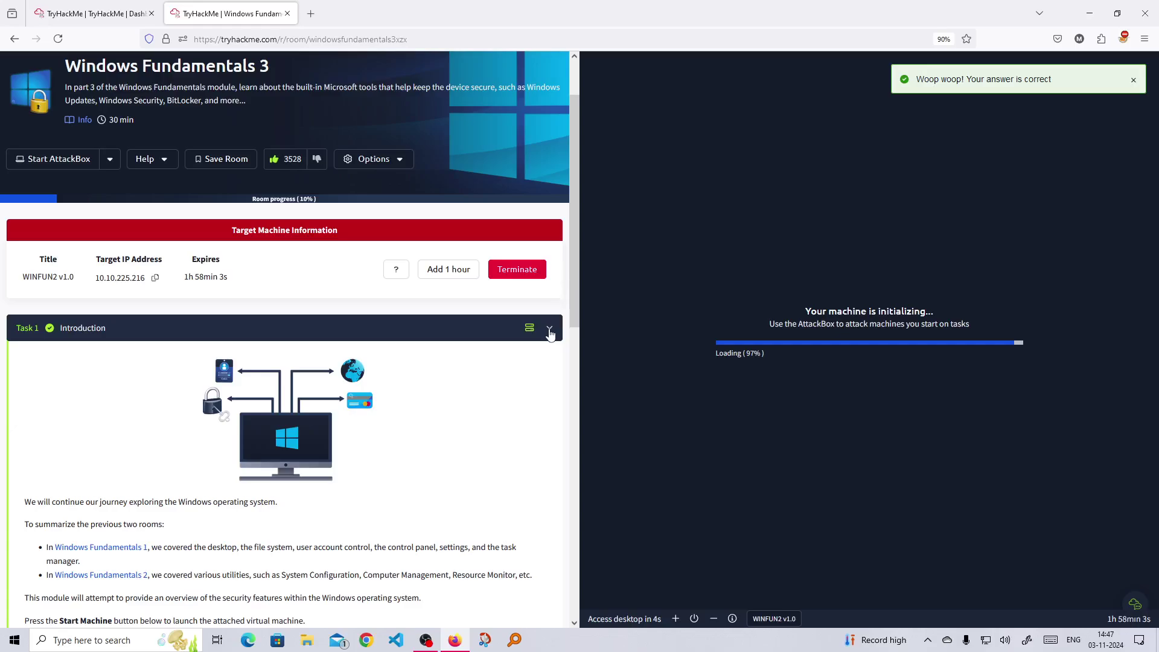
click(549, 332)
click(547, 363)
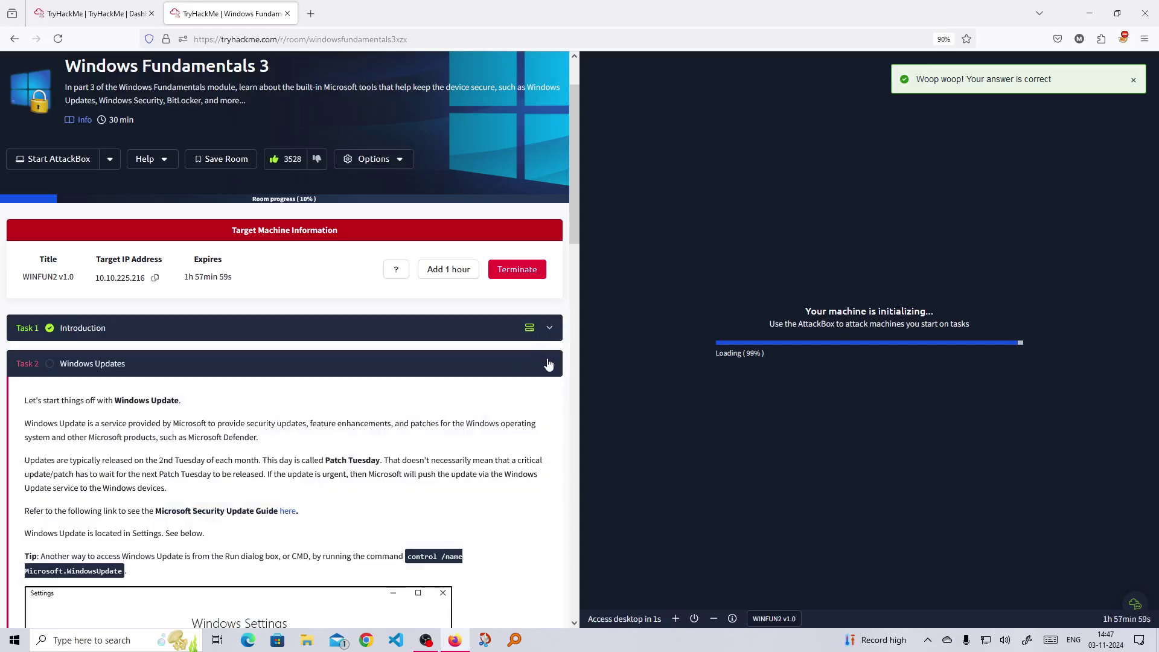
Step: Read the opening of Task 2, highlighting the sentence on when Windows updates are typically released
scroll(413, 379, down, 2)
scroll(414, 379, down, 2)
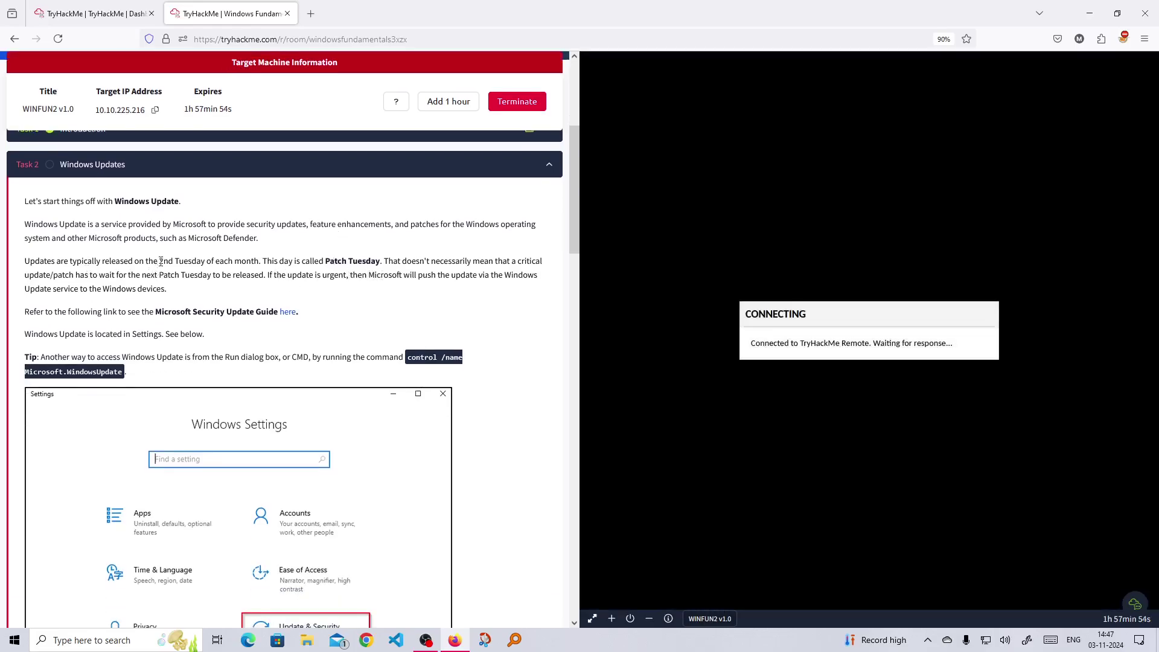
drag(160, 261, 254, 261)
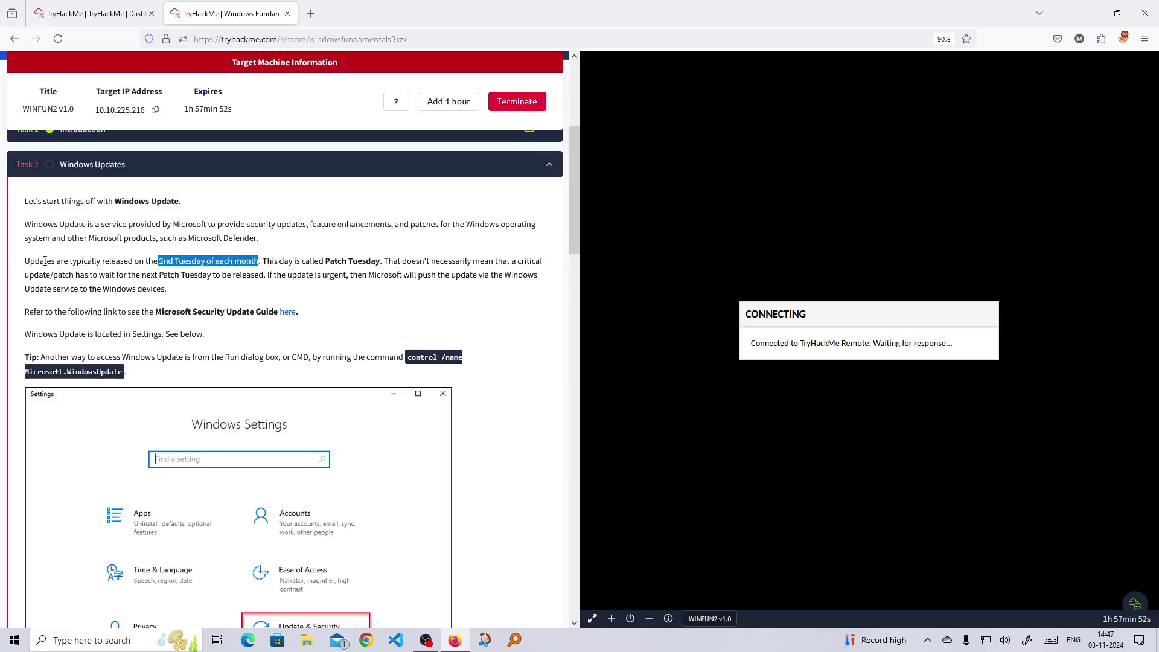
drag(24, 261, 265, 261)
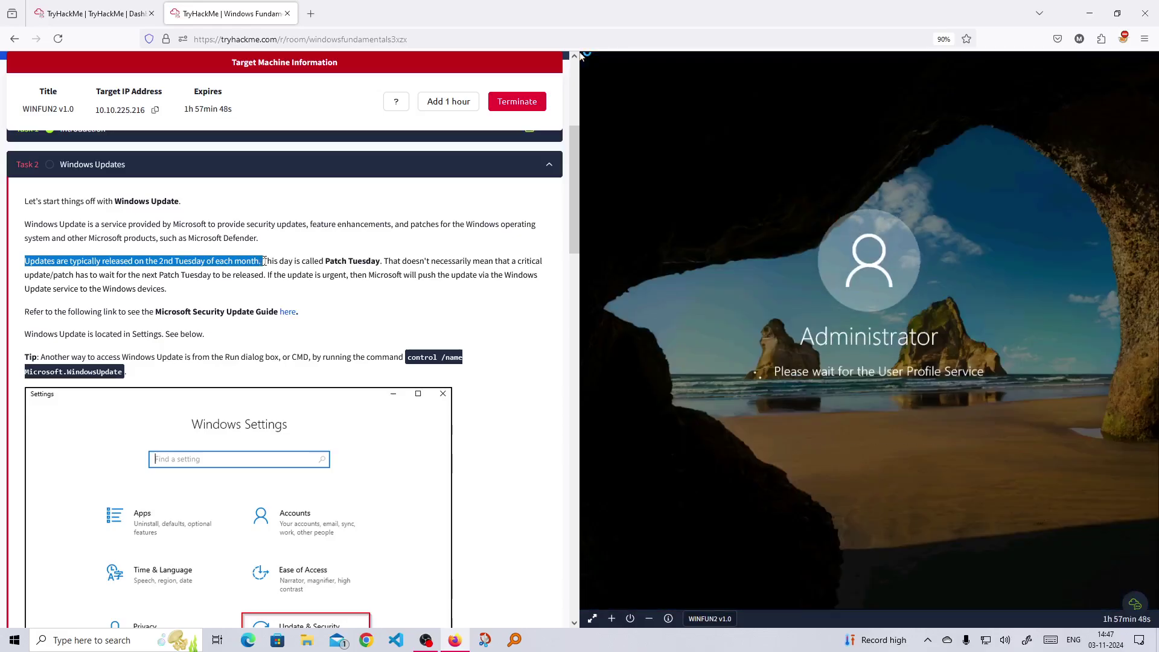
click(354, 321)
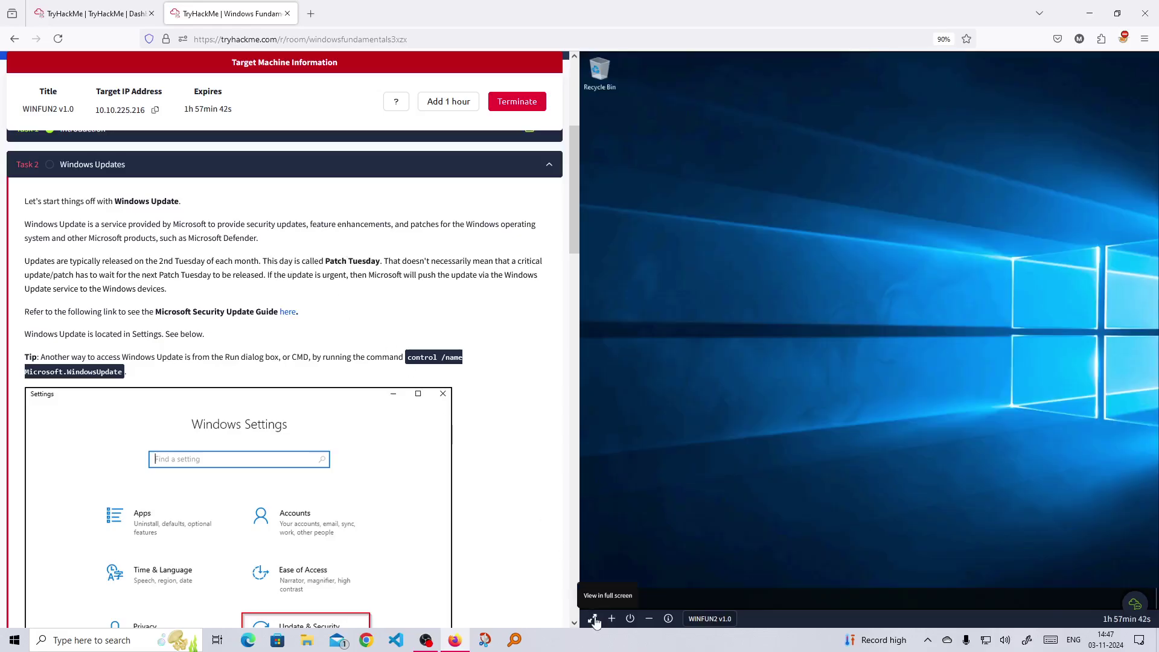
Step: Open the virtual machine full screen in its own browser tab and close the split view on the room page
click(594, 619)
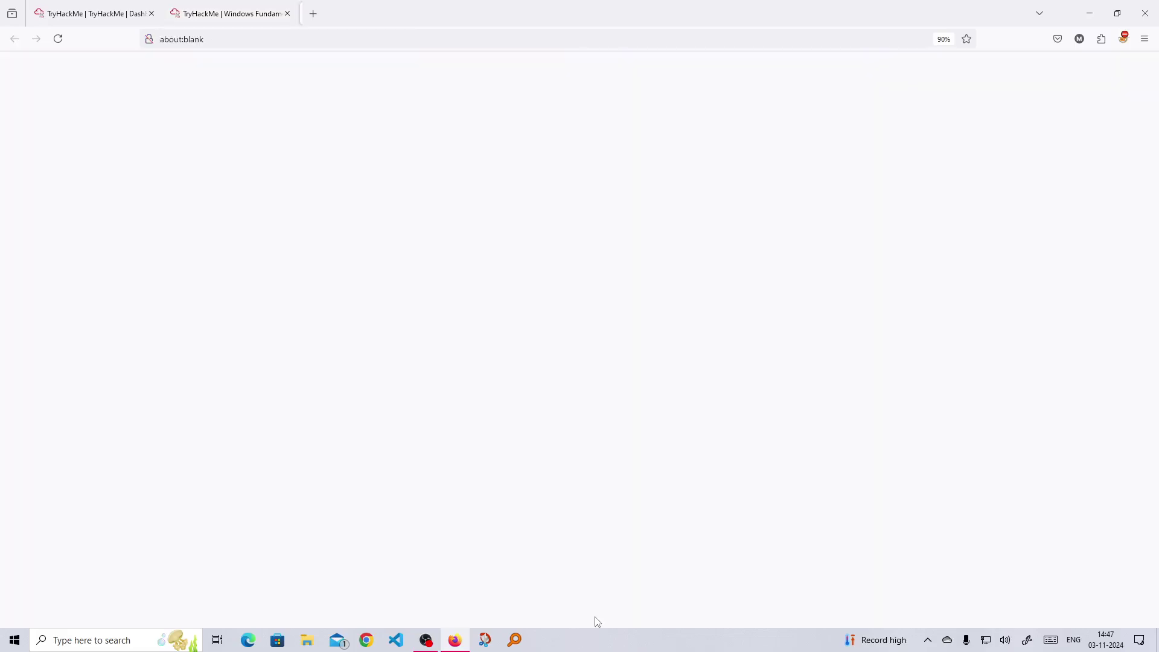
click(229, 14)
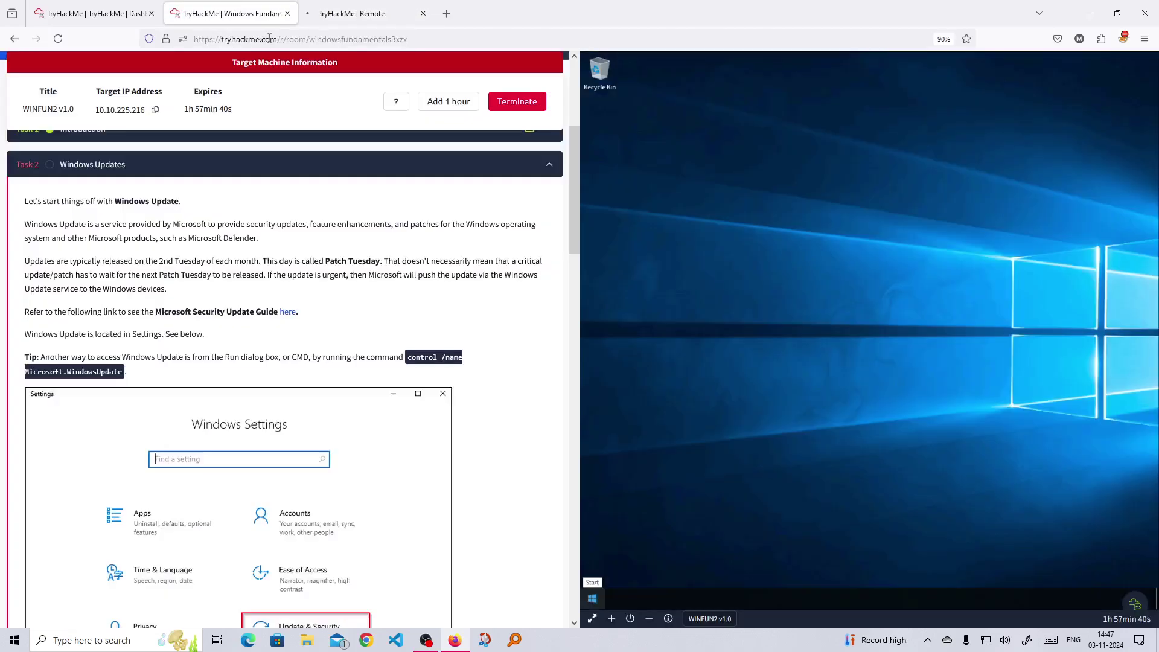
click(647, 621)
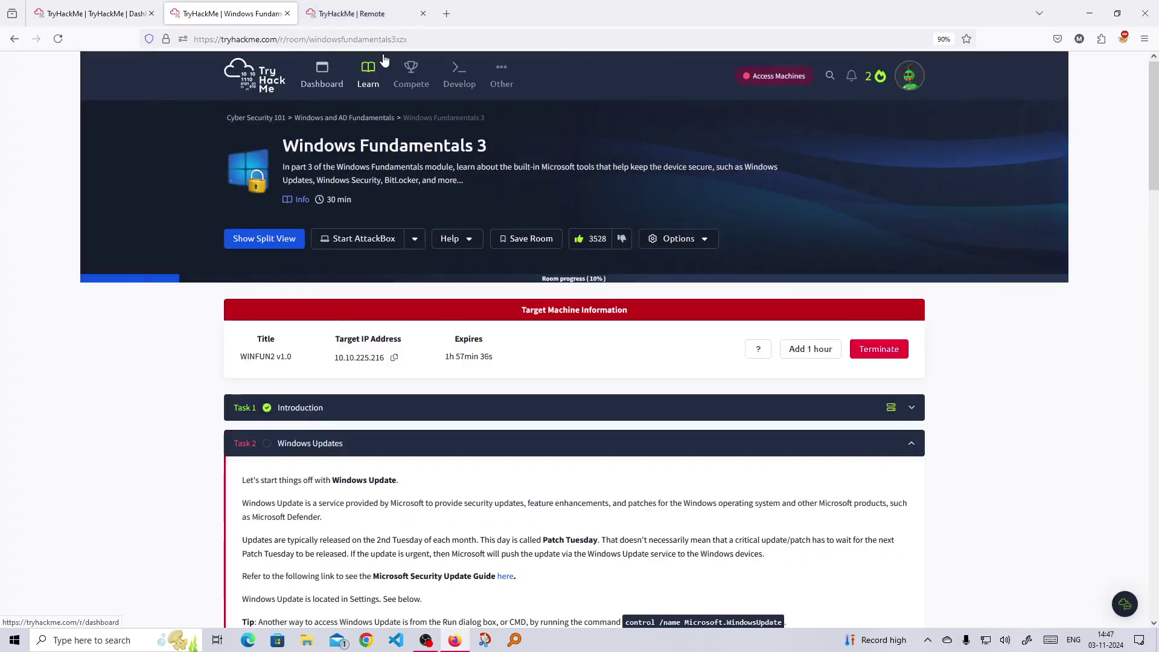
click(348, 12)
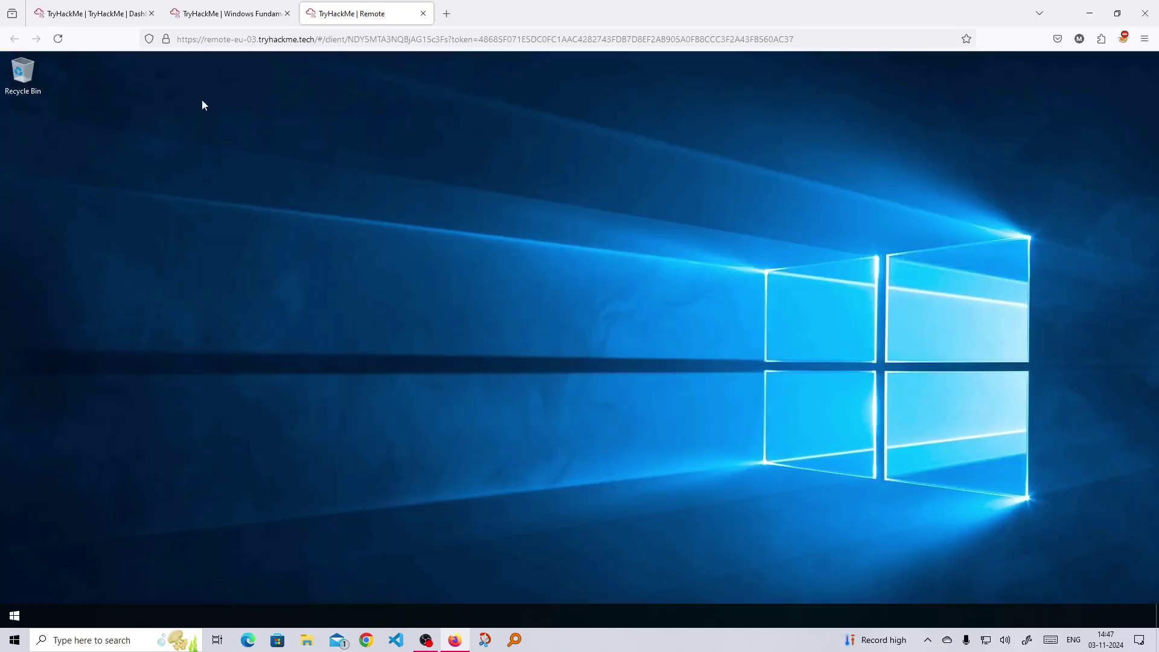
Step: Return to the room page and read Task 2 on the update release schedule and where Windows Update is located
click(230, 14)
scroll(416, 392, down, 3)
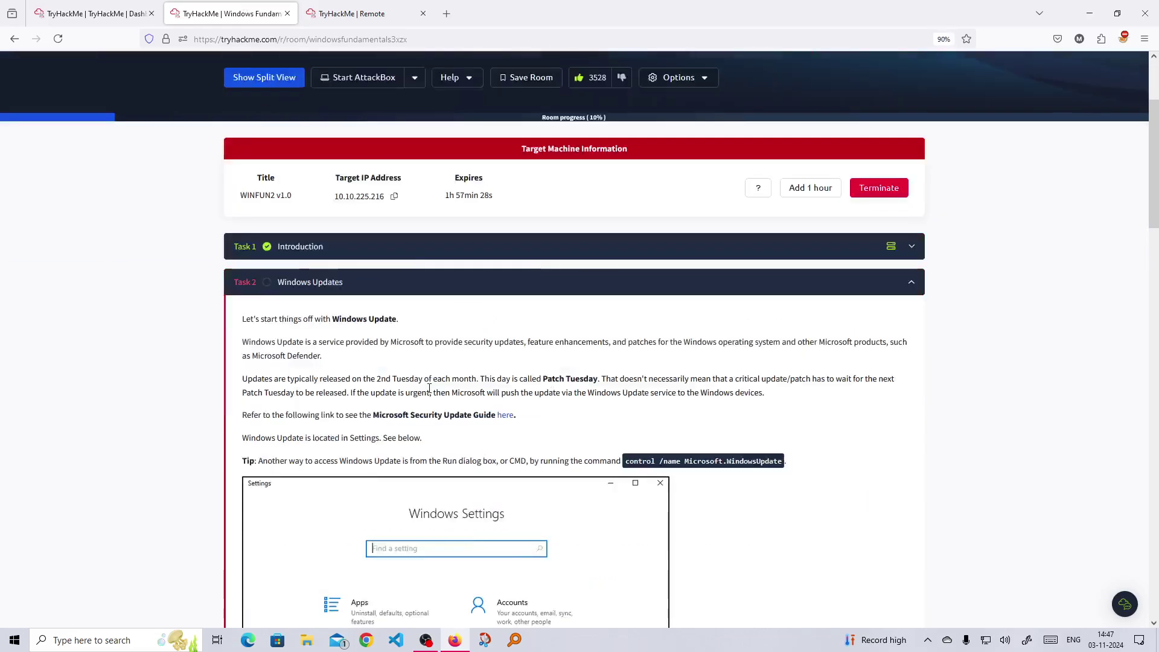
scroll(429, 388, down, 3)
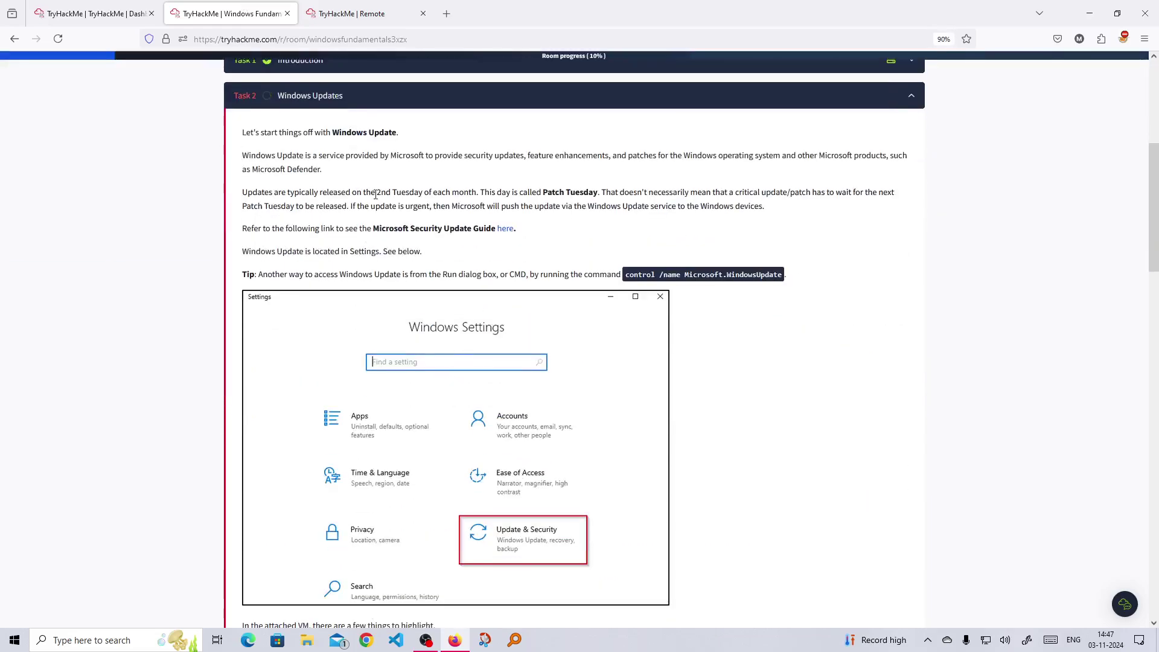
drag(377, 192, 470, 193)
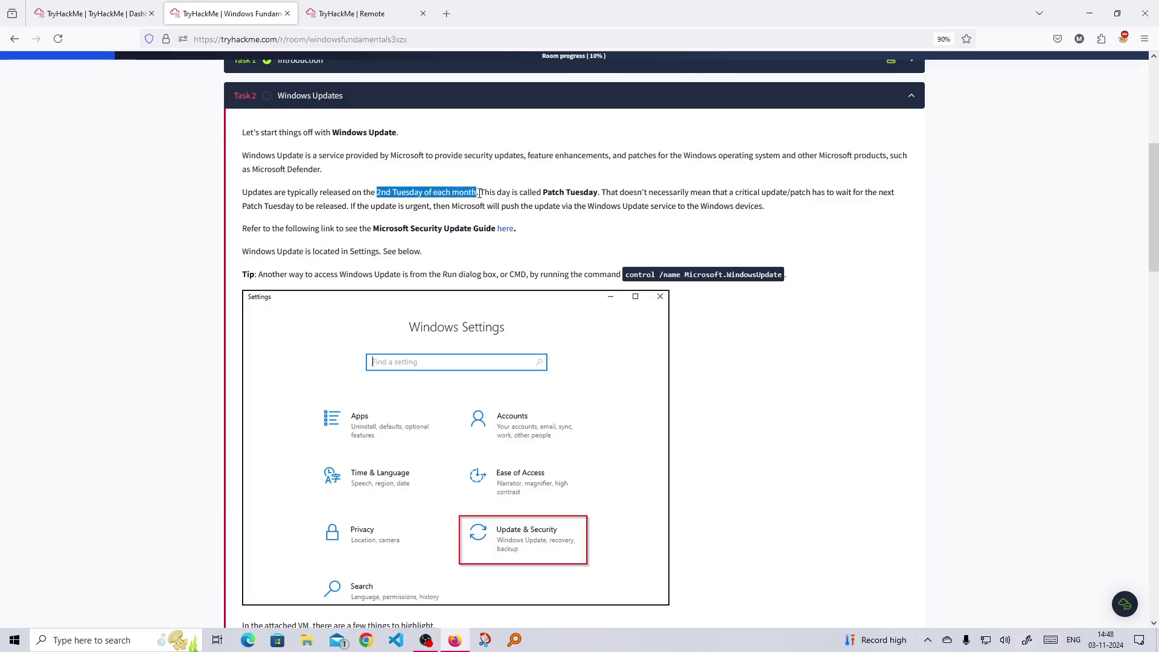
click(610, 231)
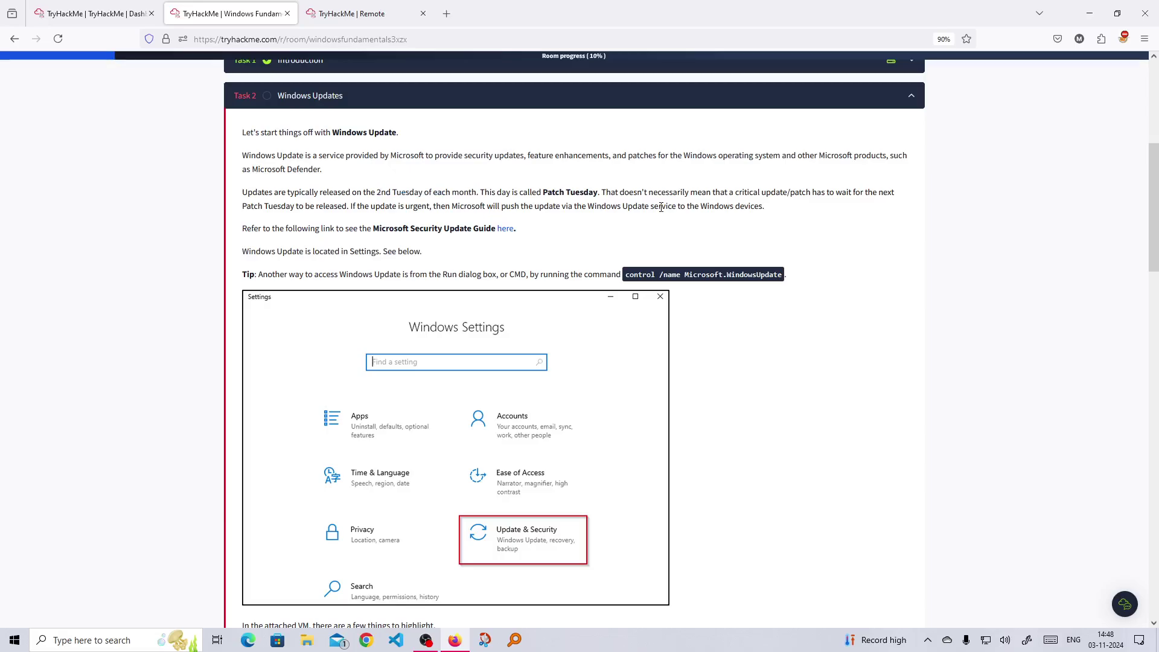
scroll(660, 218, down, 1)
scroll(660, 217, down, 4)
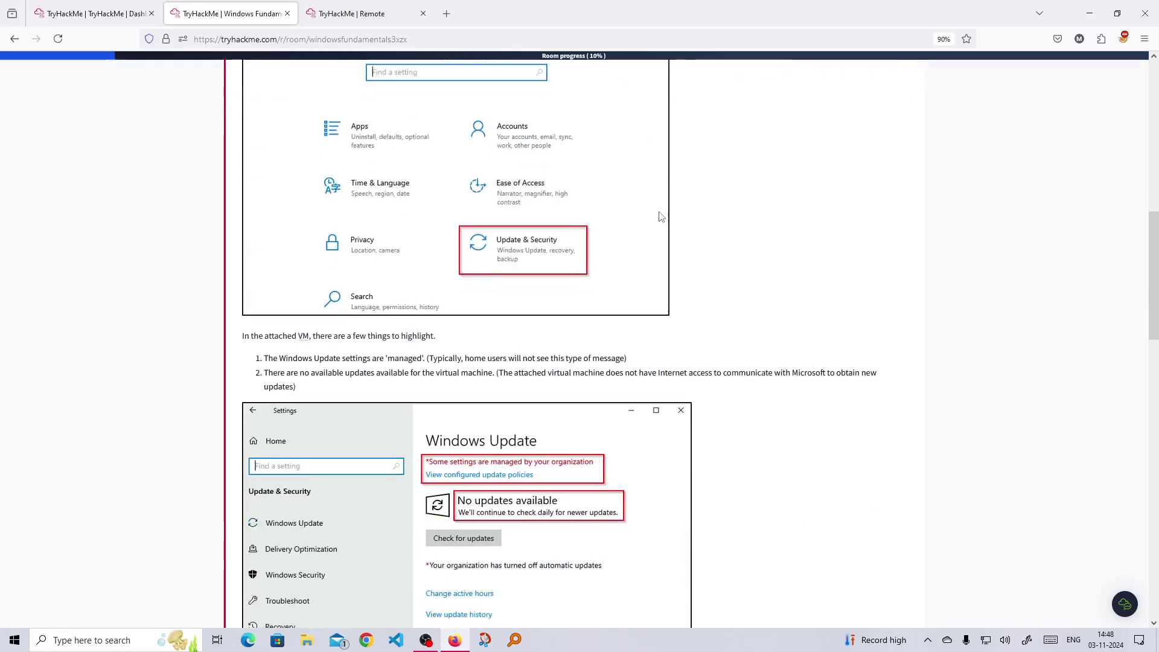
scroll(660, 218, down, 1)
scroll(494, 249, up, 4)
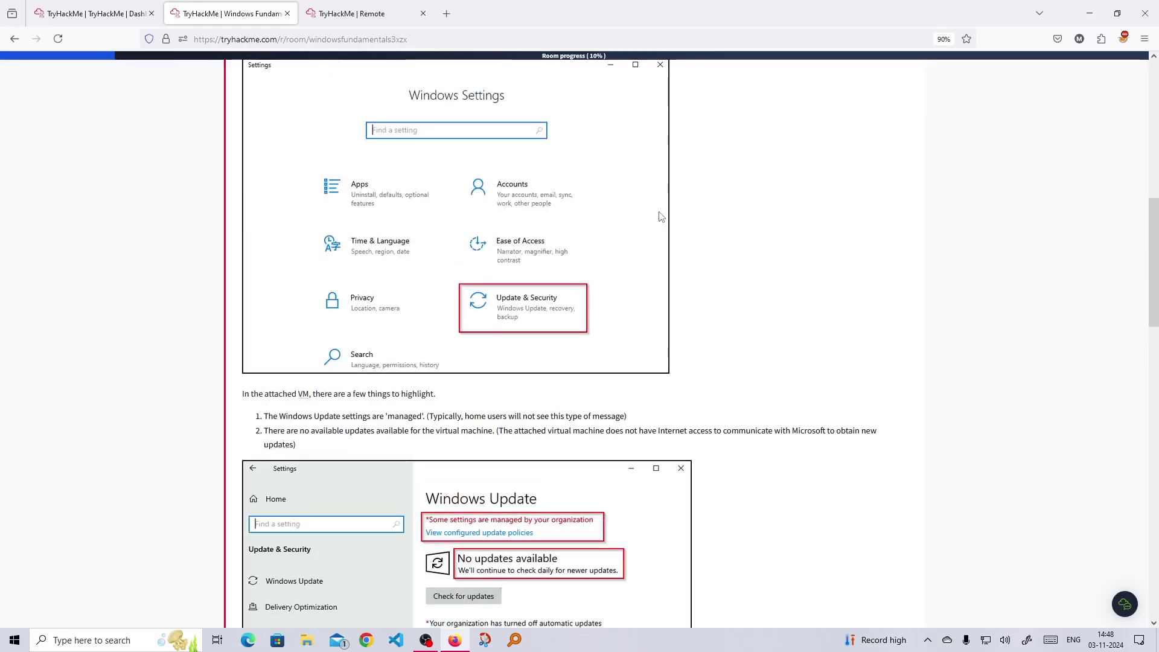
scroll(493, 249, down, 3)
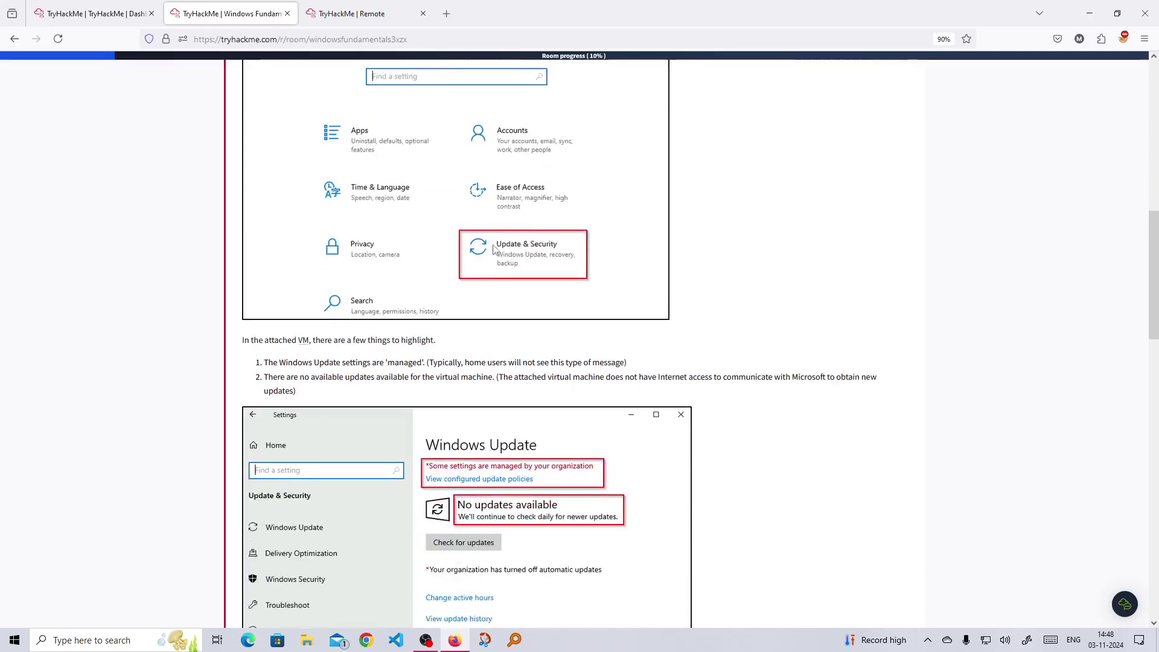
Step: In the virtual machine, open Windows Settings and go to Update & Security
click(373, 14)
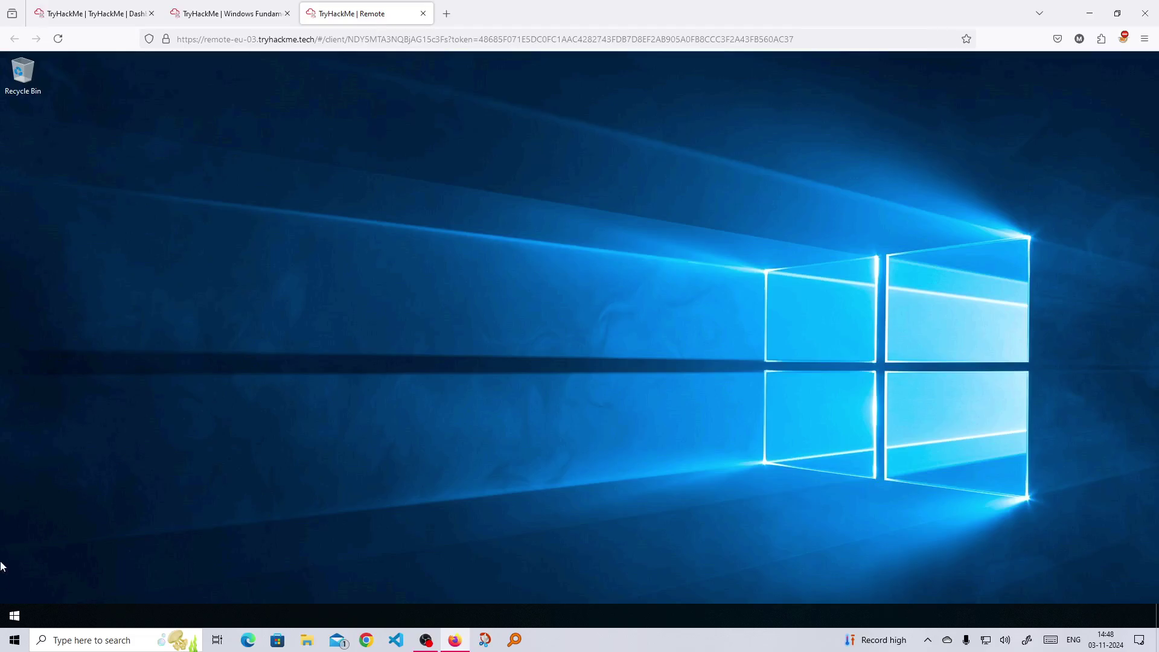
click(13, 616)
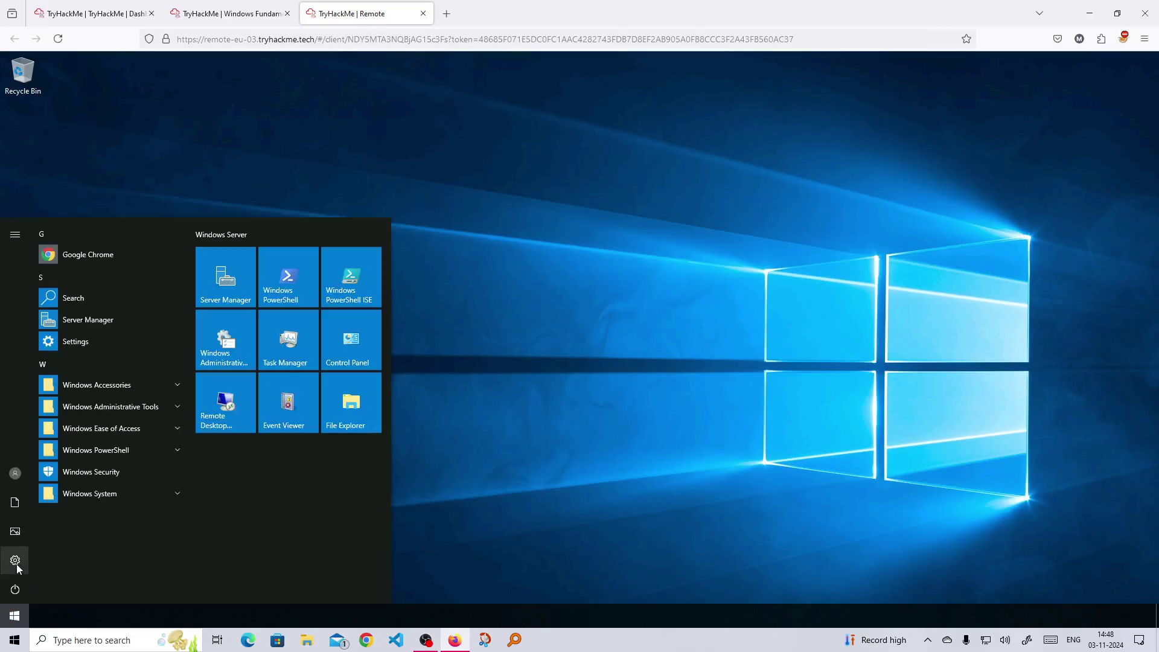
click(15, 560)
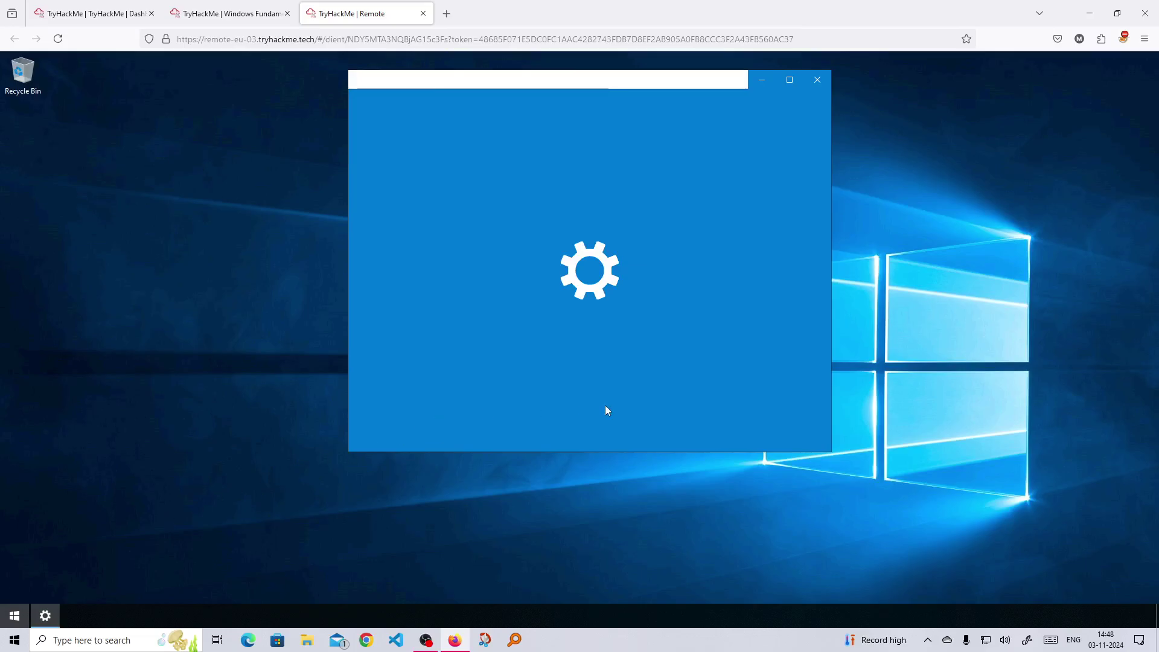
scroll(682, 346, down, 3)
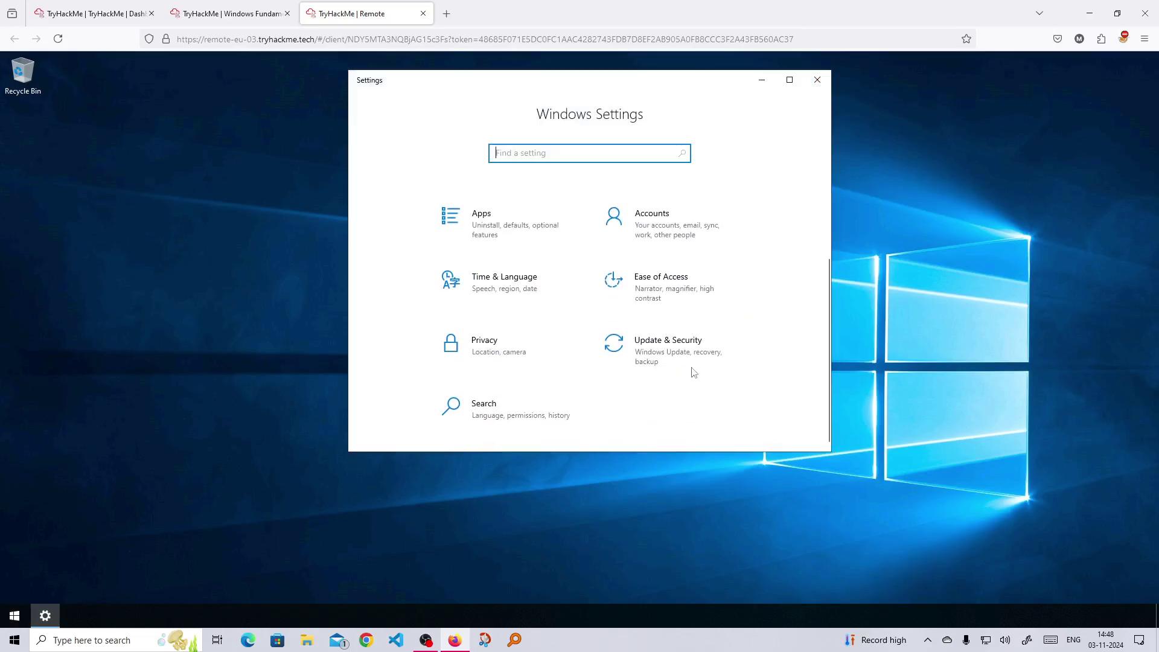
click(702, 353)
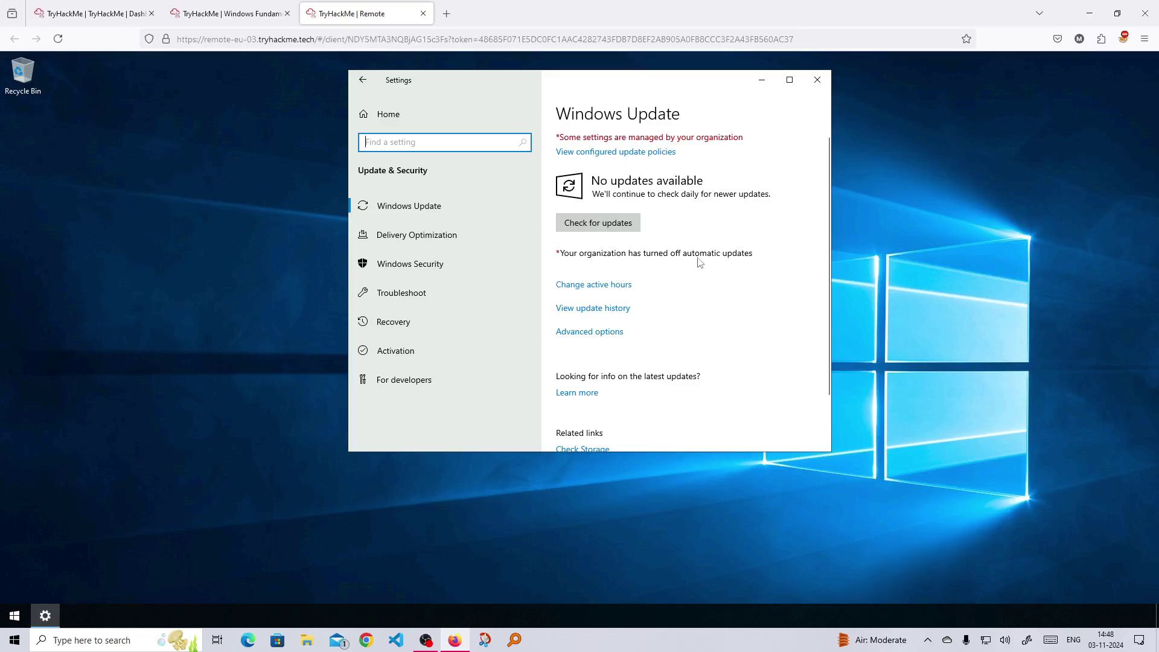
Step: Read the rest of Task 2 on the room page, including the question about the definition updates' installation date
click(229, 14)
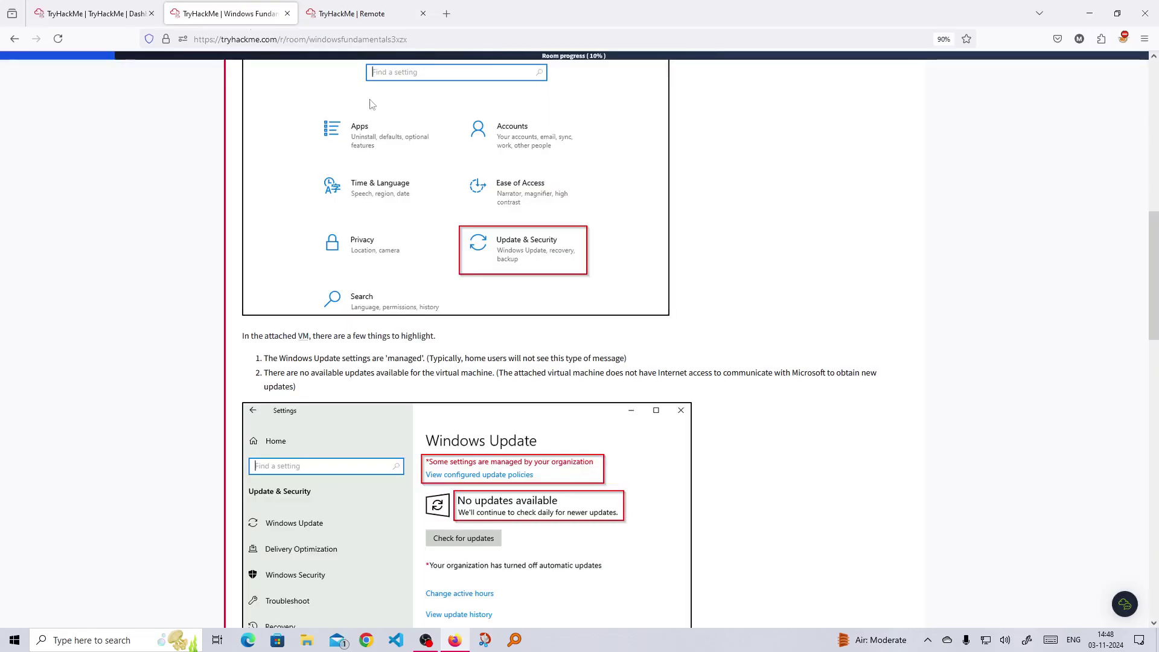
scroll(529, 377, down, 2)
scroll(529, 378, down, 1)
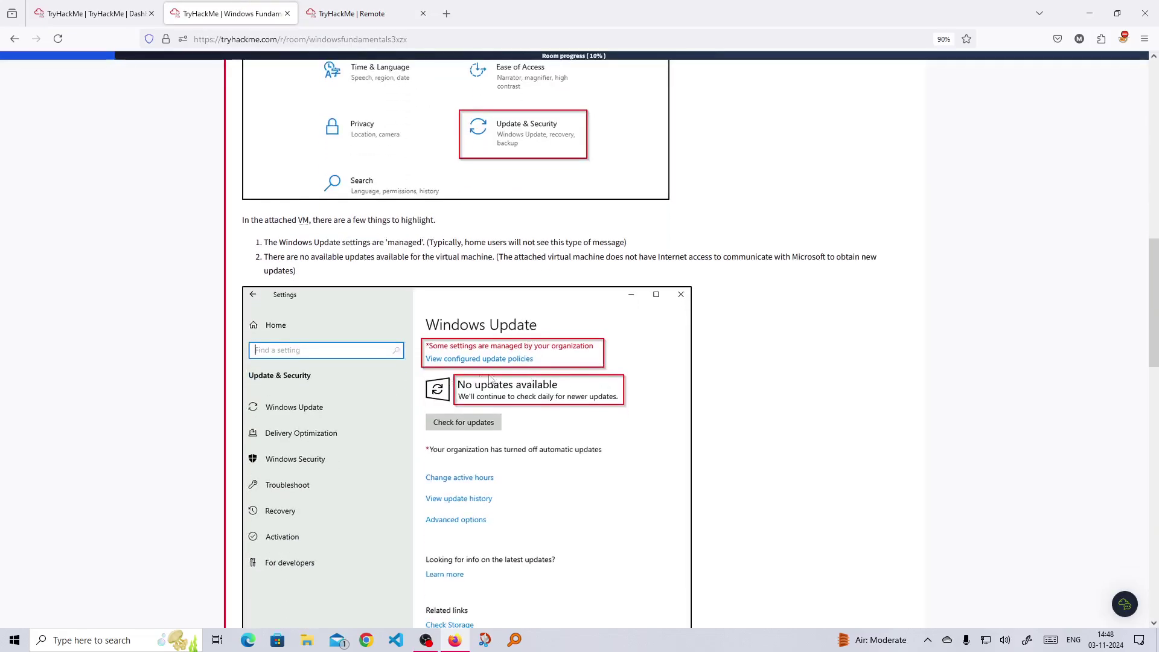
scroll(490, 379, down, 10)
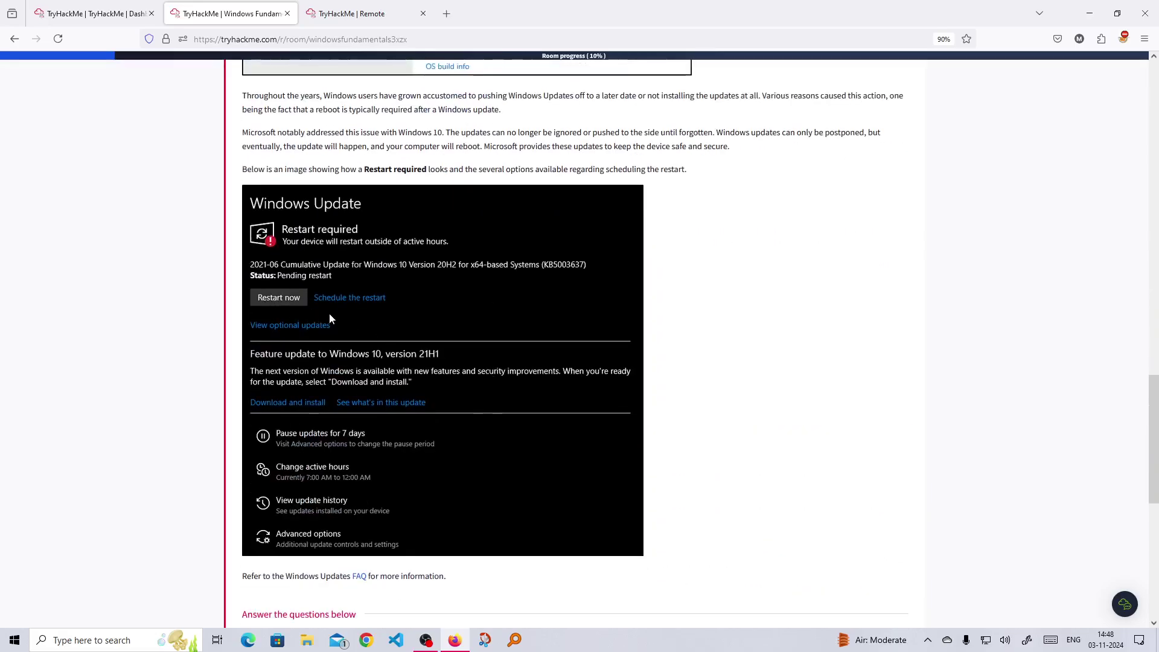
scroll(481, 290, down, 2)
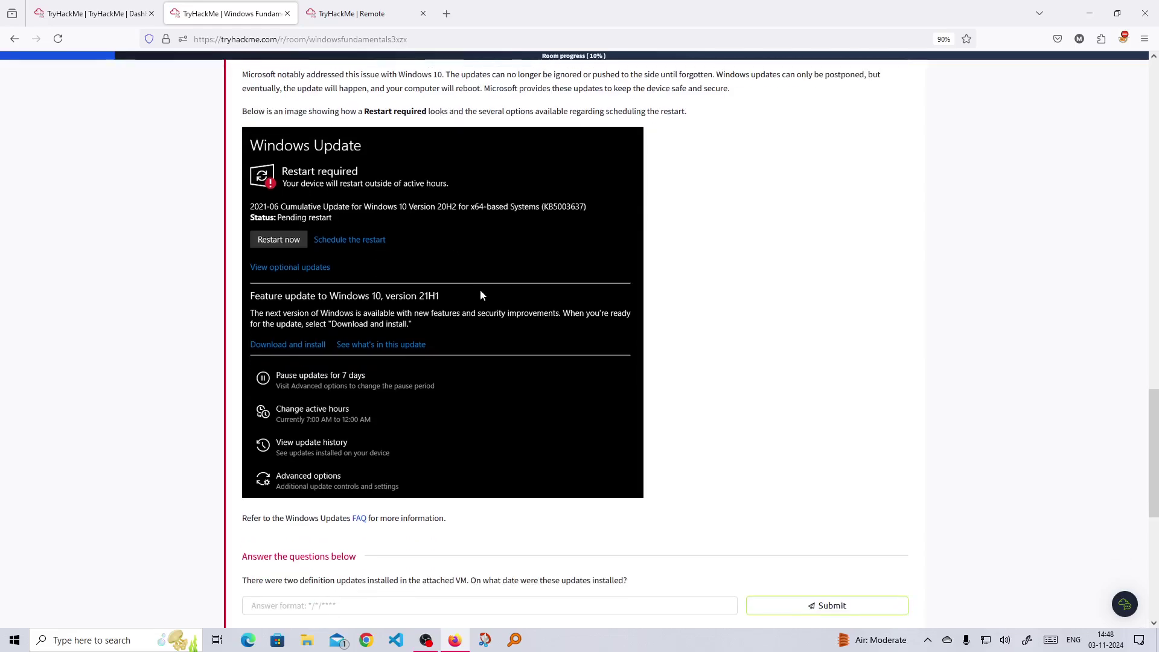
scroll(480, 292, down, 2)
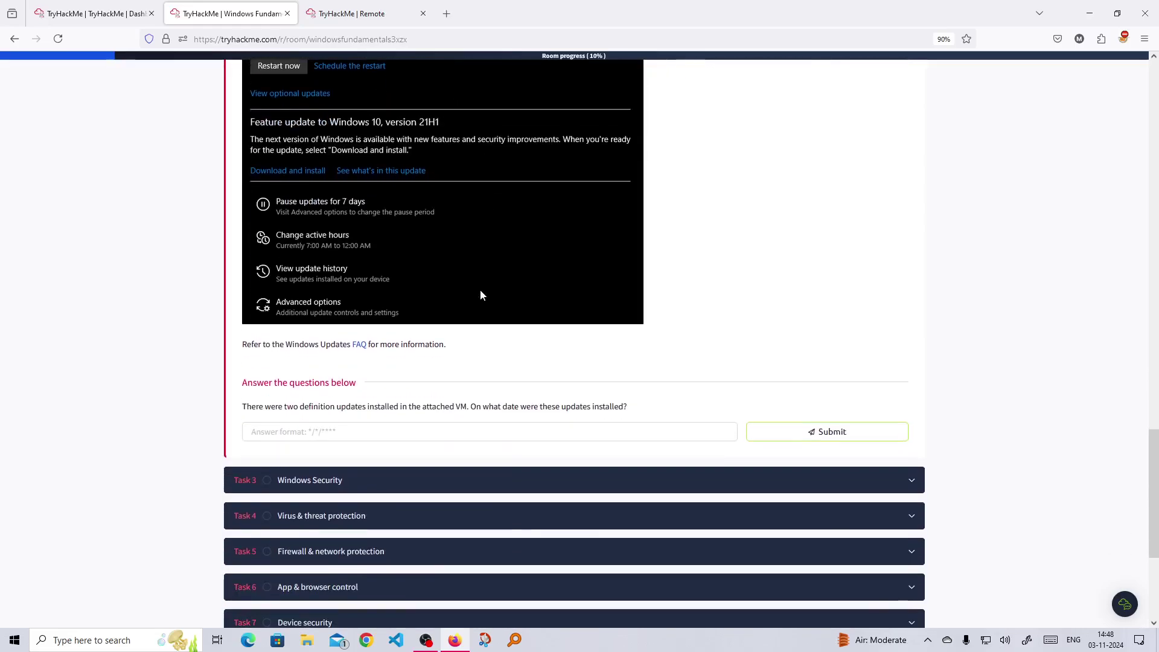
scroll(513, 377, up, 1)
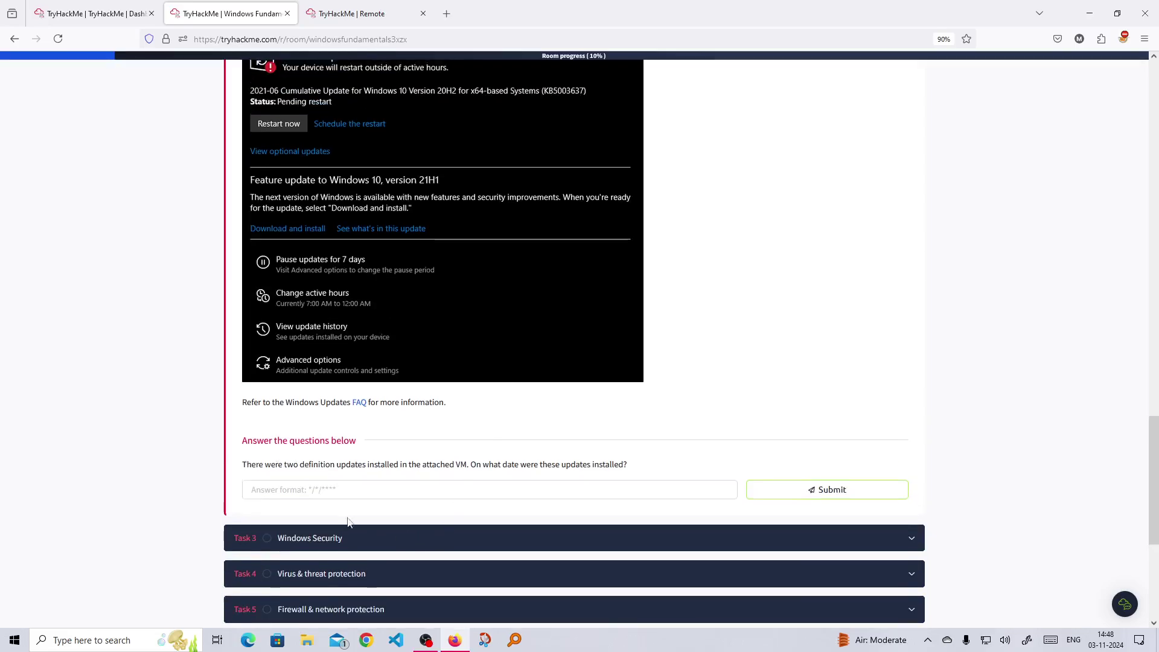
drag(243, 467, 479, 469)
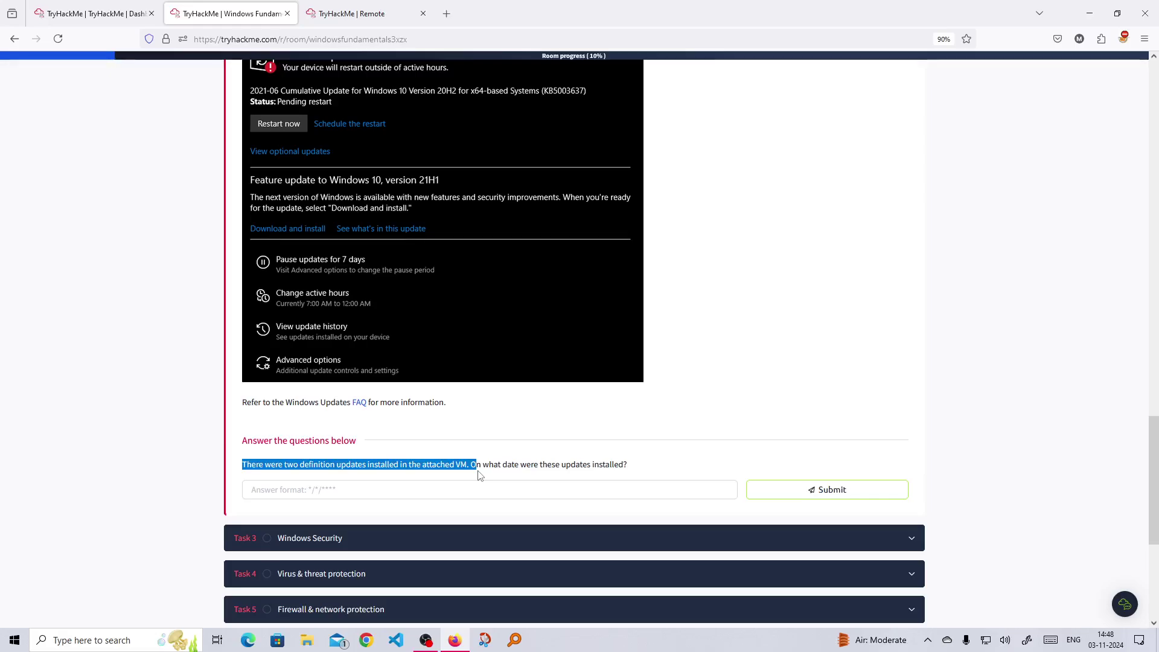
click(479, 475)
drag(480, 463, 640, 464)
click(642, 466)
Step: In the virtual machine, view the update history, expand Definition Updates and copy the first update's installation date
click(365, 18)
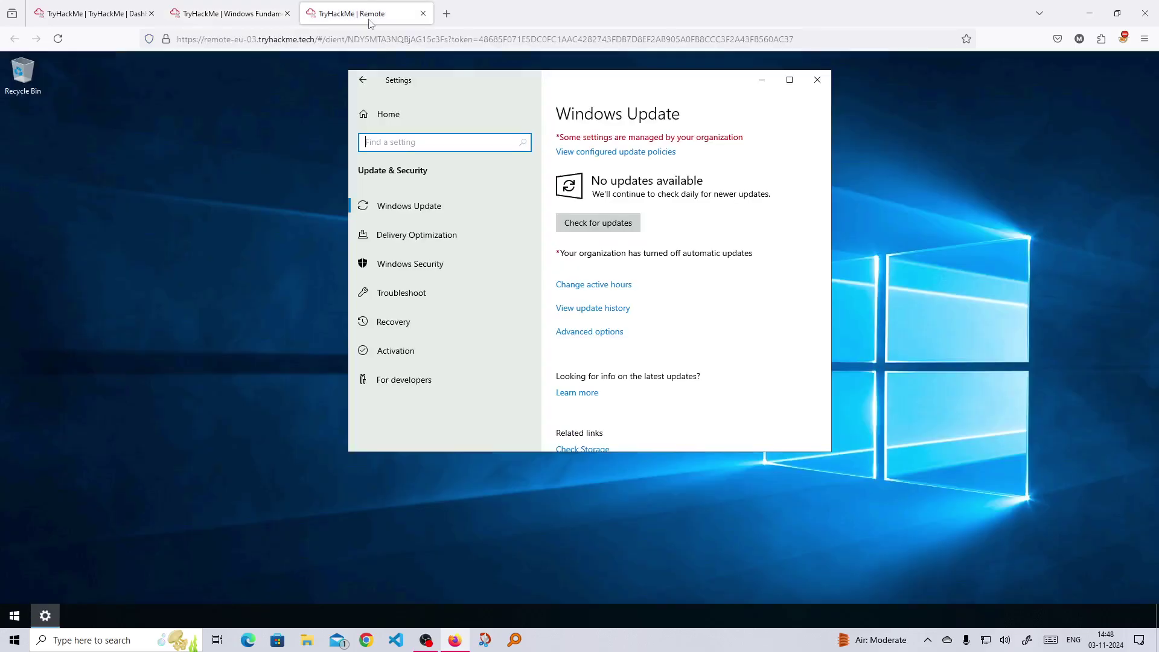
click(608, 310)
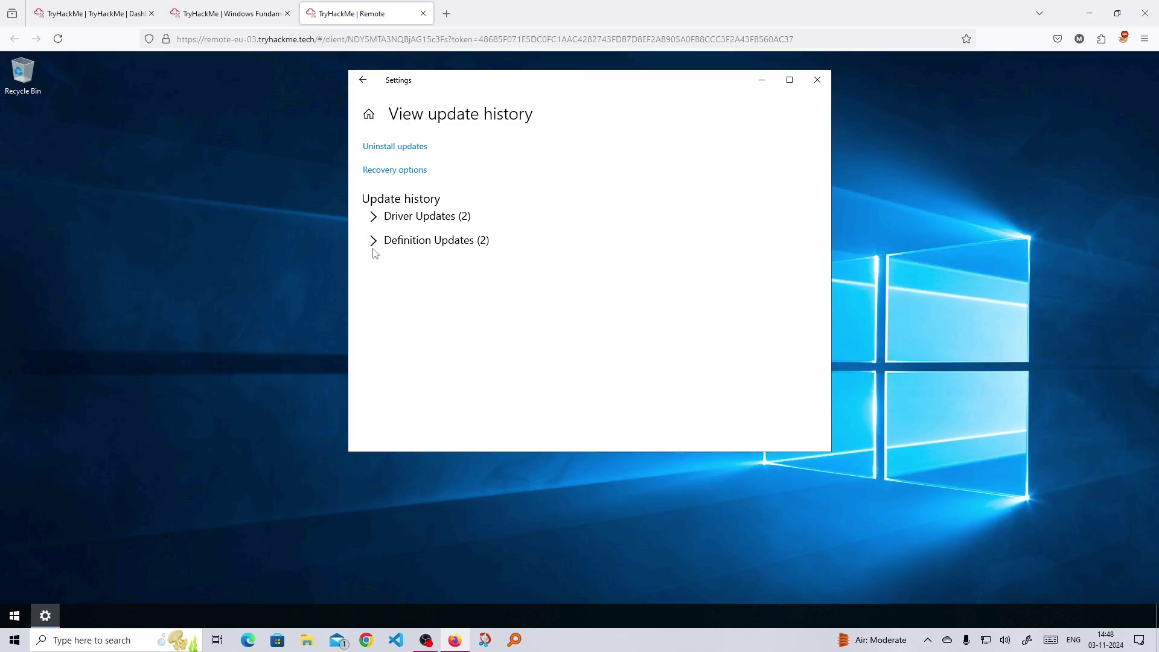
click(375, 245)
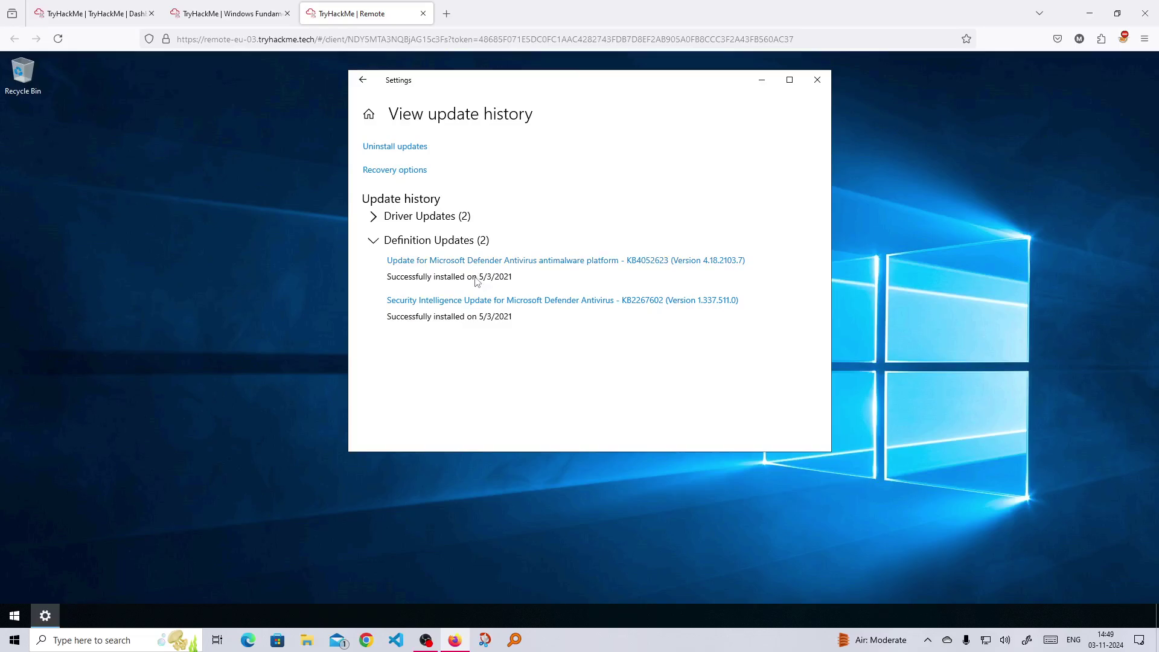
double_click(525, 281)
right_click(528, 290)
click(531, 290)
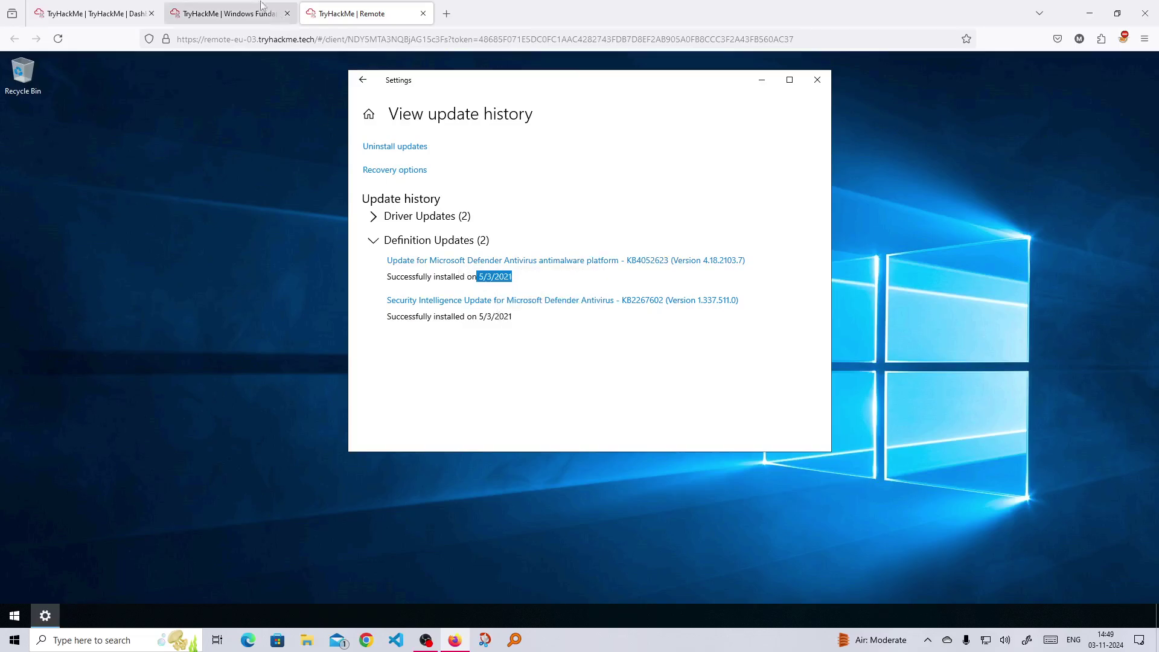
Step: Return to the room page and try to submit the copied date as the Task 2 answer on the definition updates
click(229, 13)
click(389, 486)
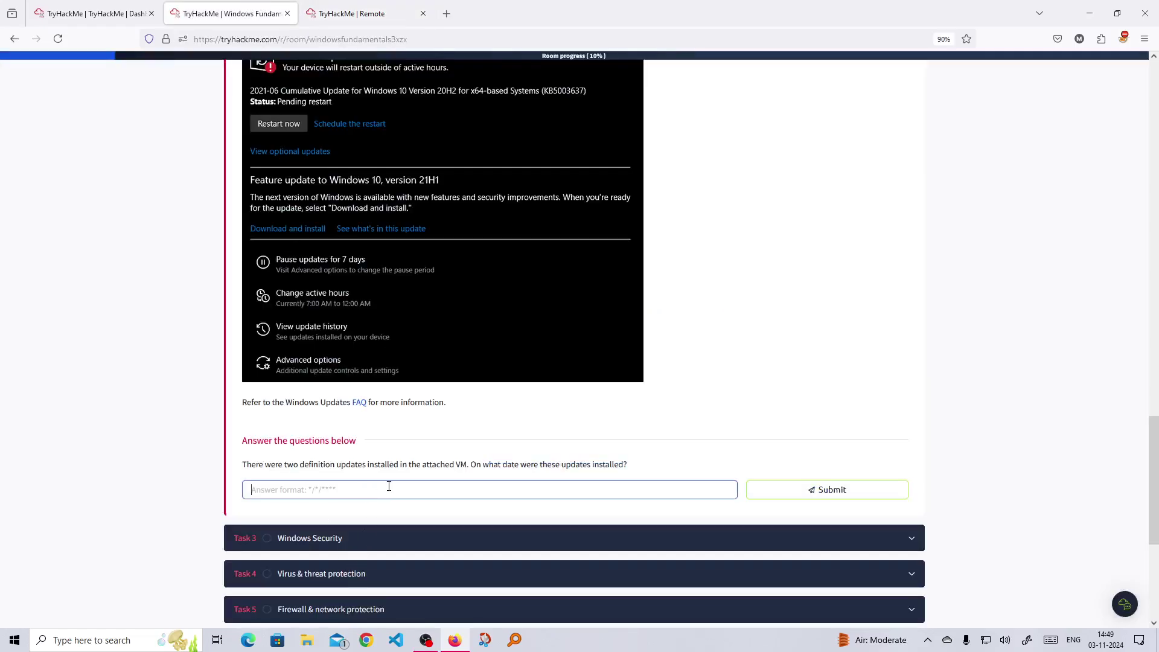
key(ctrl+v)
click(818, 500)
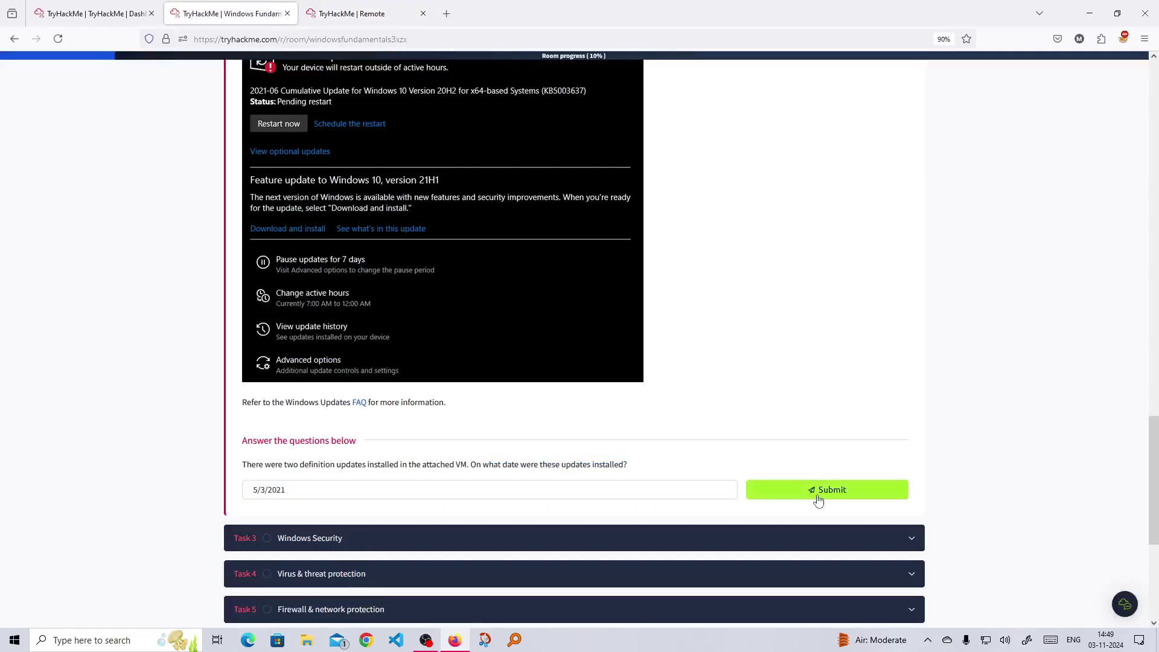
scroll(818, 500, up, 3)
scroll(818, 499, down, 4)
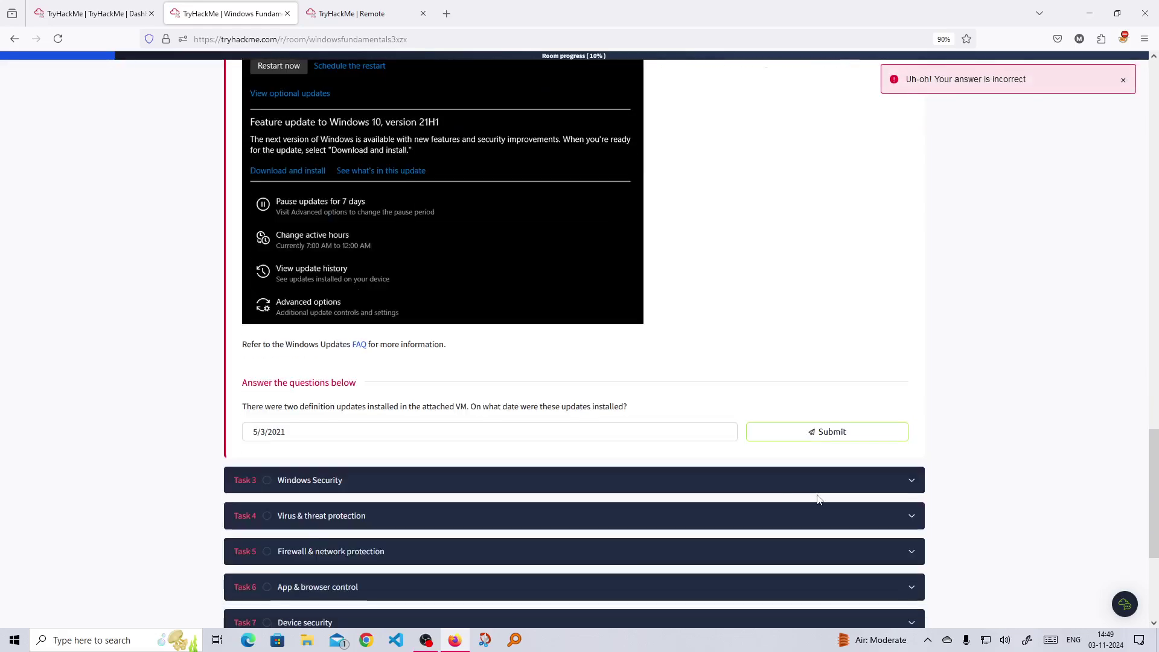
click(254, 430)
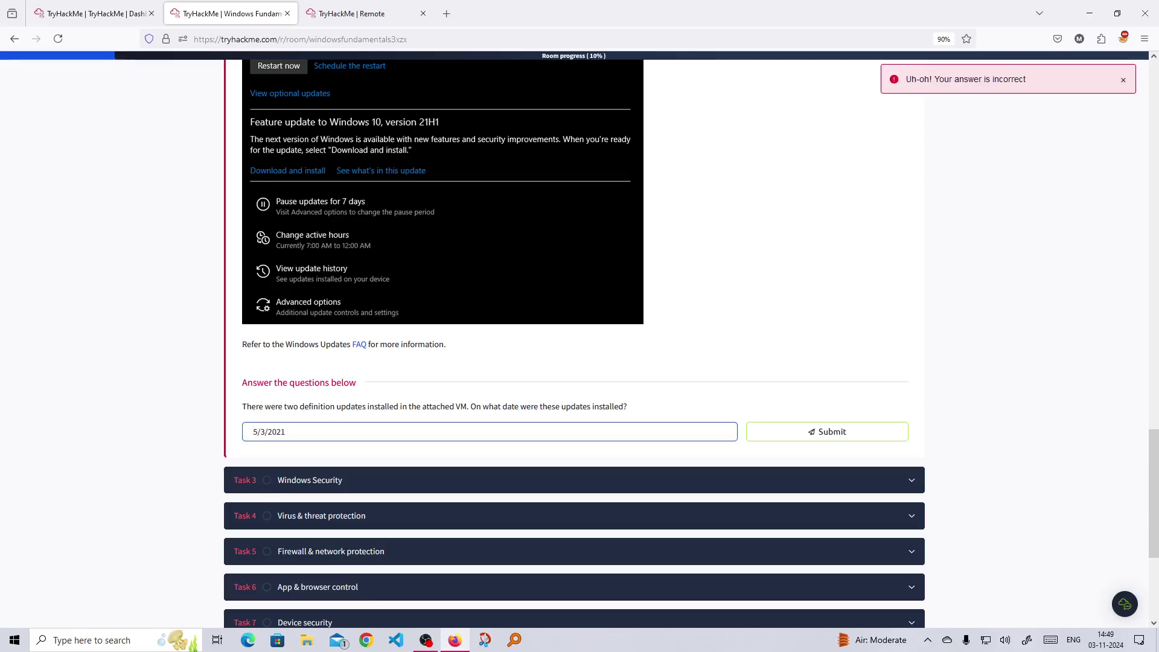
key(Return)
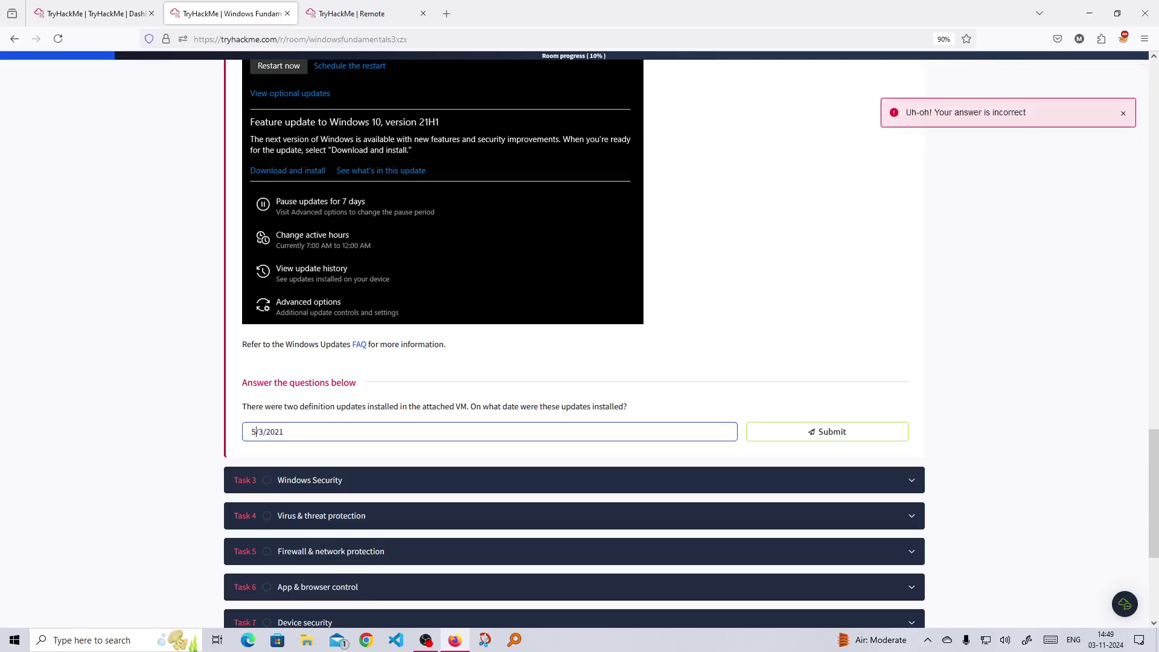
Step: Clear the Task 2 answer, enter 5/3/2021 in its place and submit it
key(BackSpace)
key(BackSpace)
key(BackSpace)
key(BackSpace)
key(BackSpace)
key(BackSpace)
key(BackSpace)
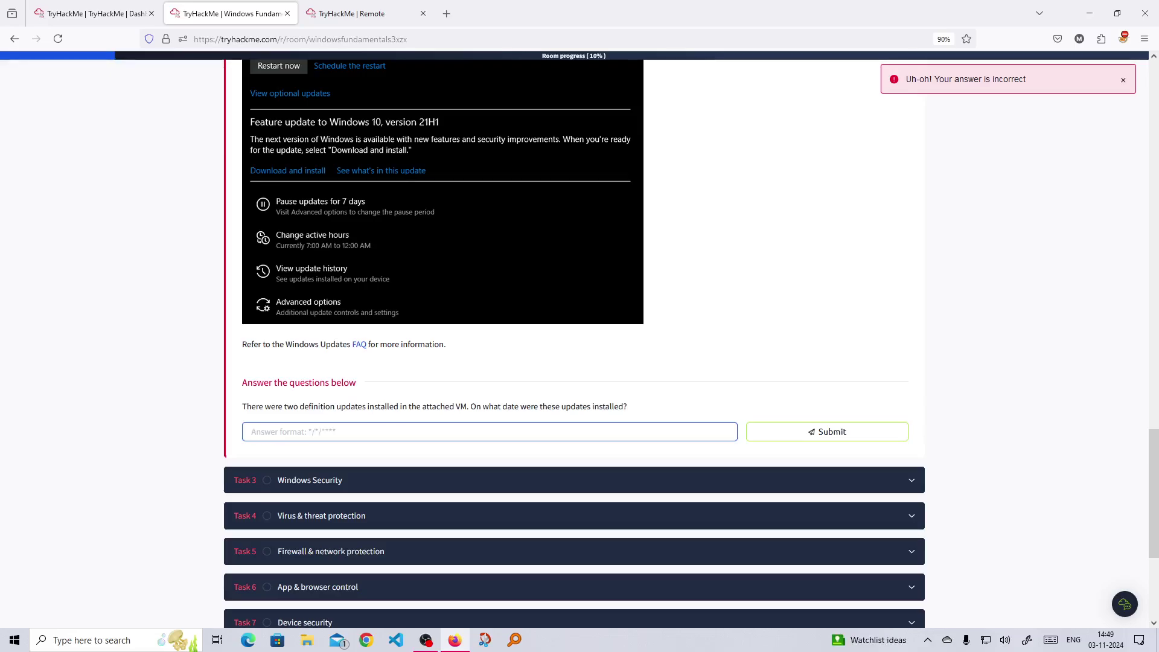
text(5/3/2)
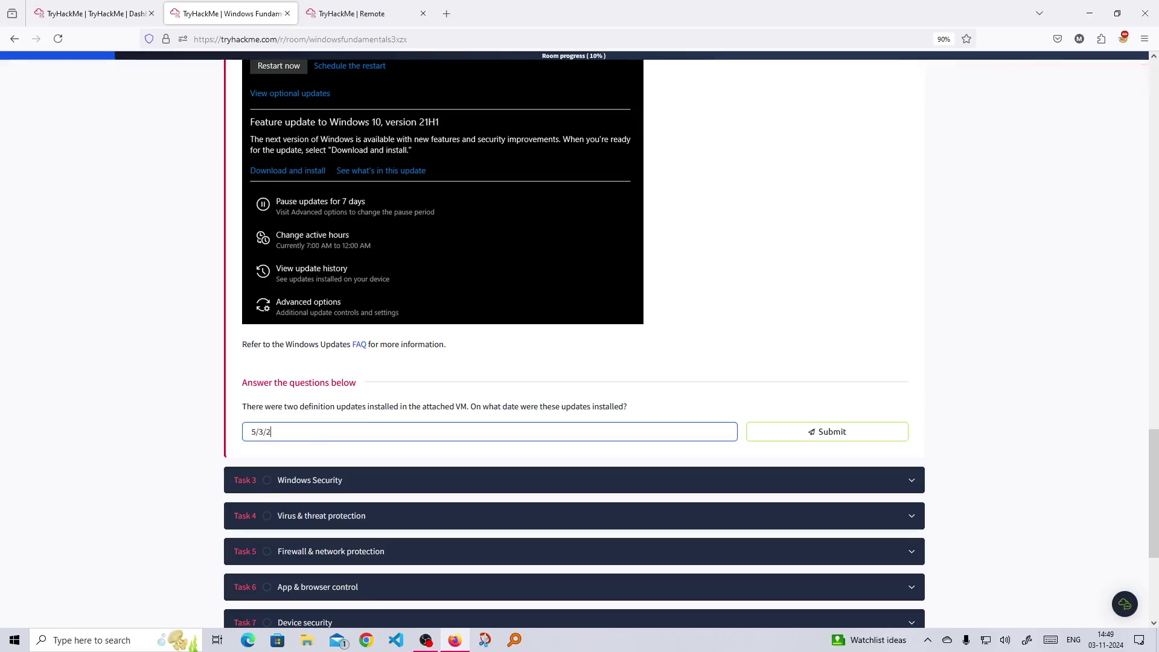
text(021)
key(Return)
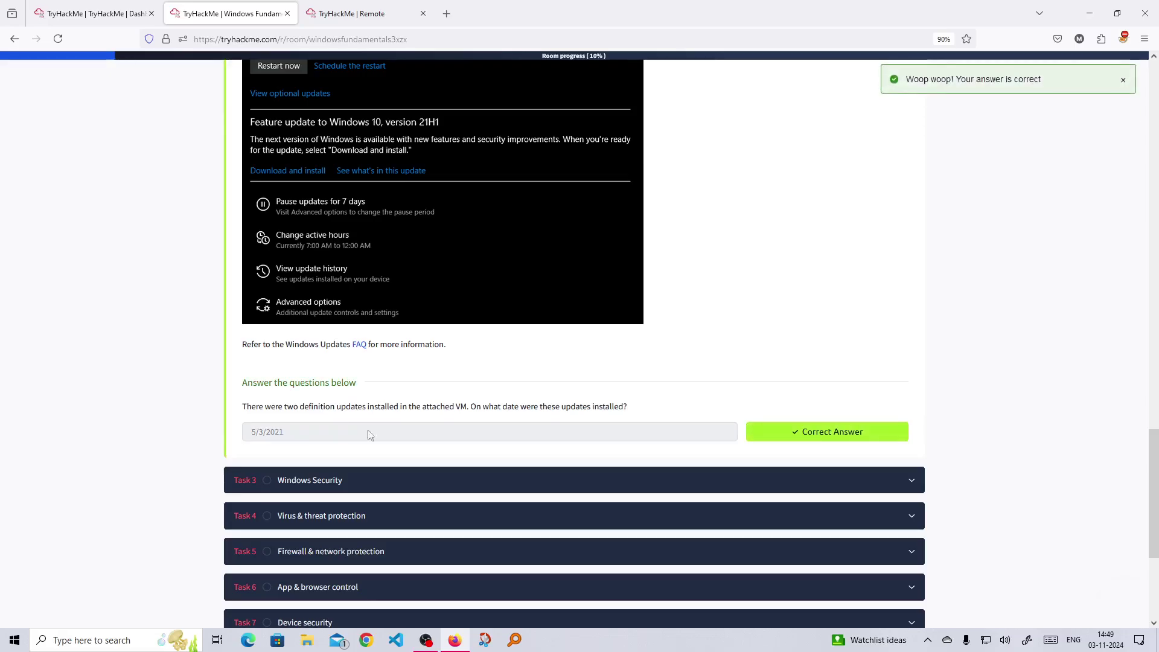
Step: Collapse Task 2, expand Task 3 on Windows Security and look at its Settings page illustration
scroll(594, 356, up, 10)
scroll(873, 266, up, 15)
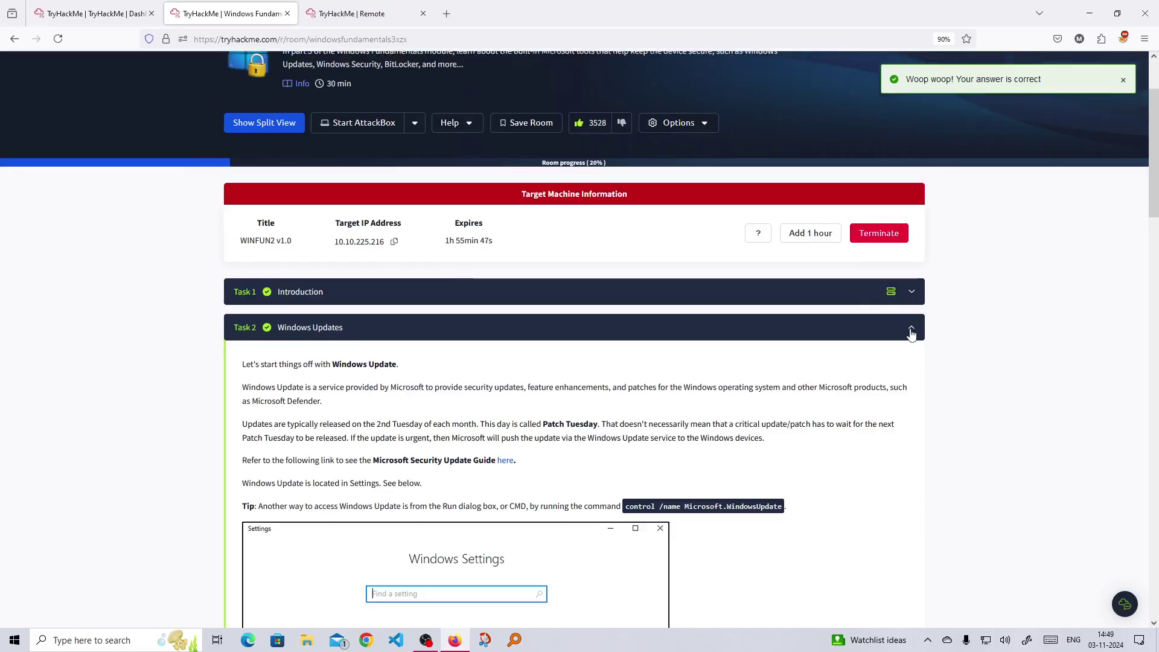
click(911, 331)
click(911, 365)
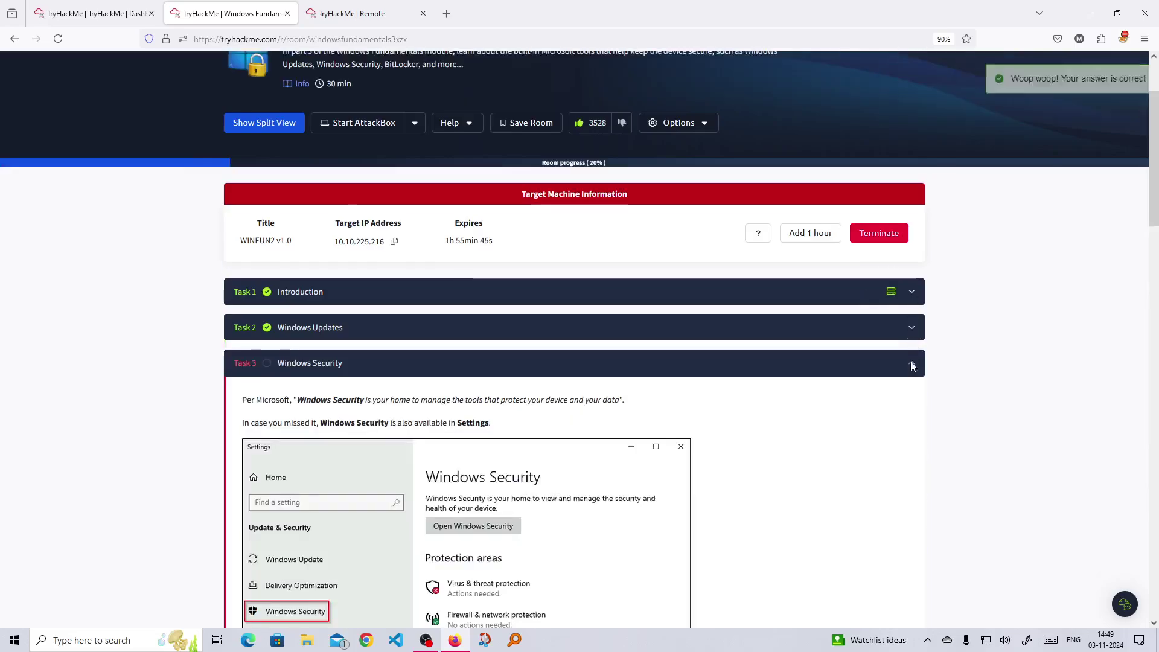
scroll(911, 364, down, 6)
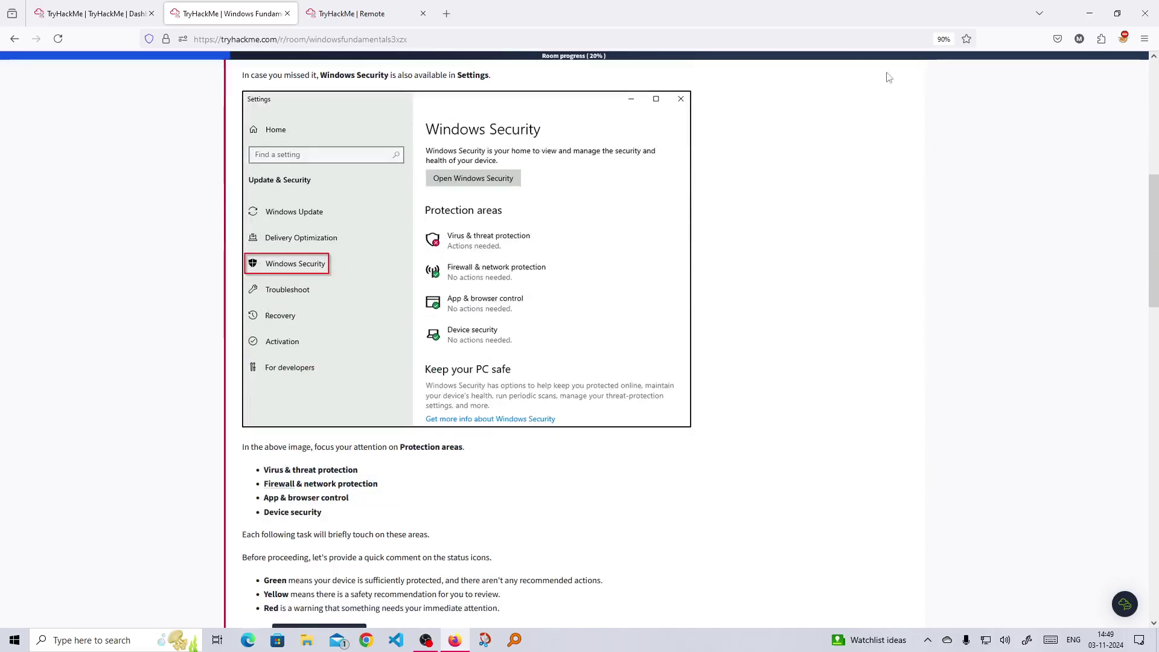
Step: In the virtual machine, leave the update history, go to Windows Security in Settings and open the Windows Security app
click(349, 14)
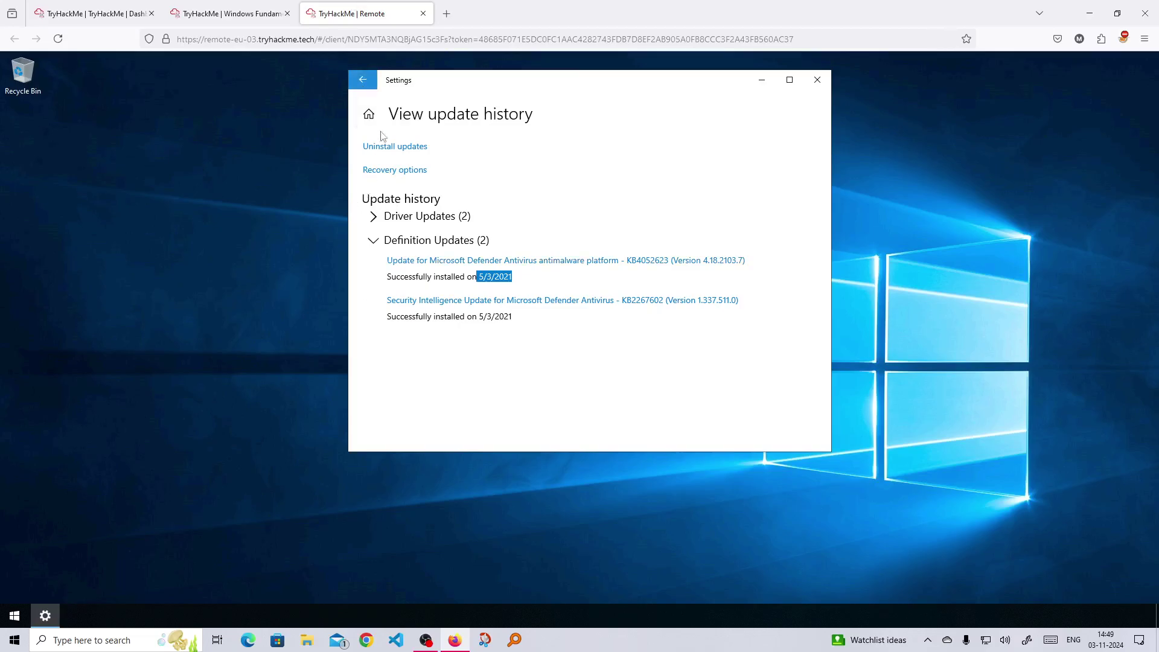
click(362, 80)
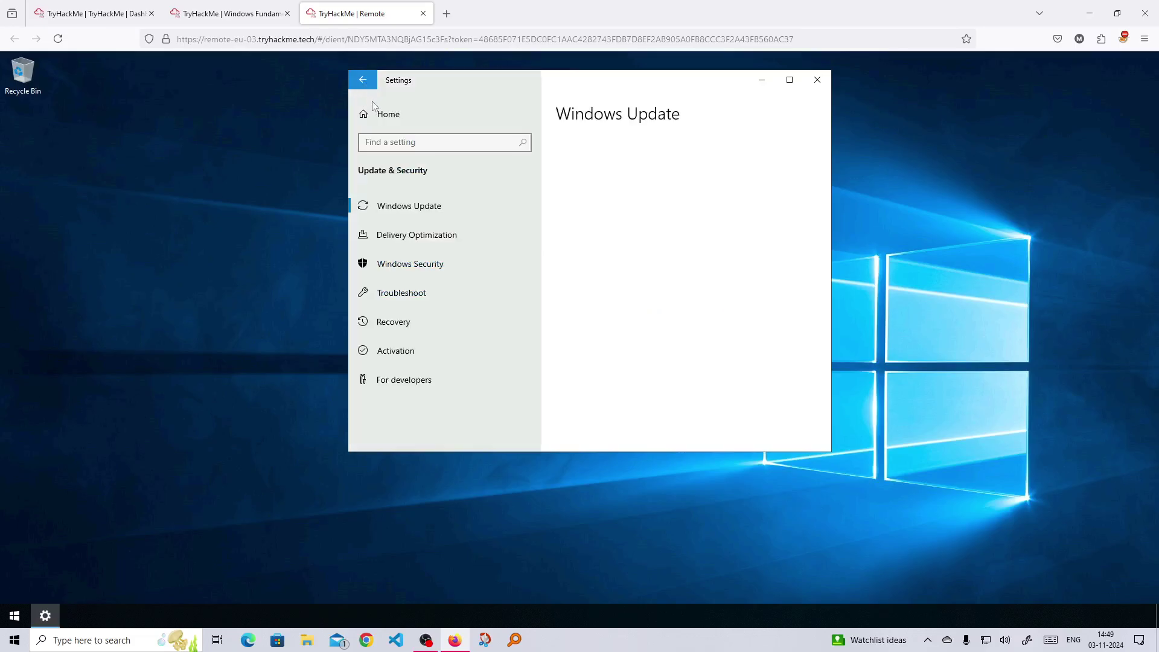
click(428, 272)
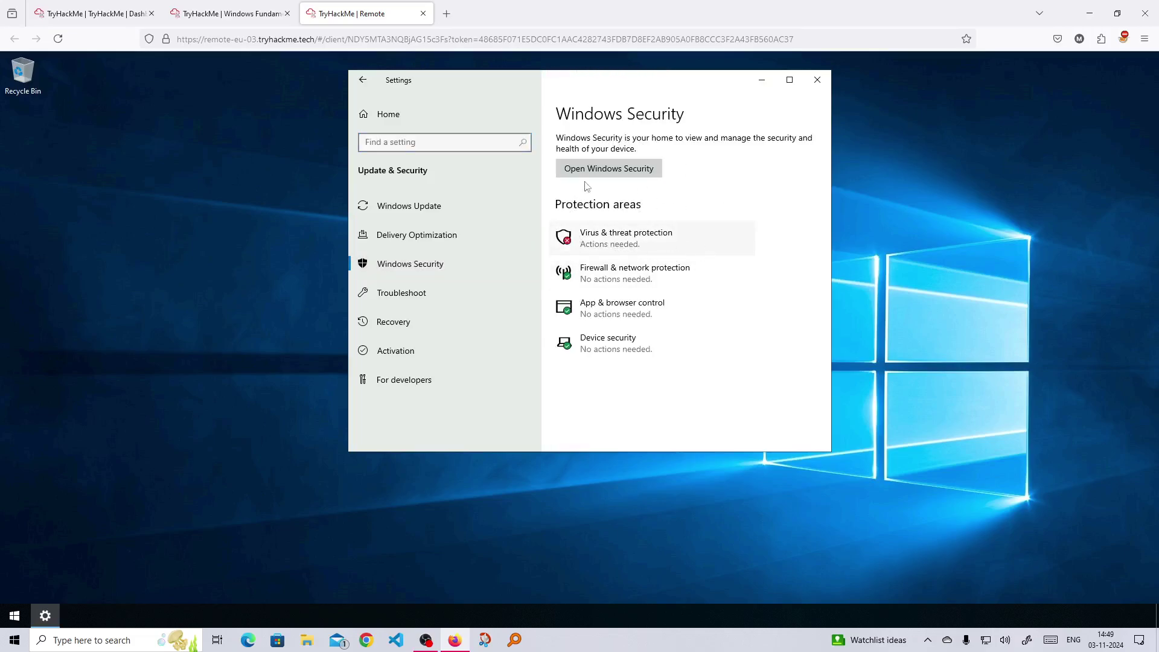
click(626, 171)
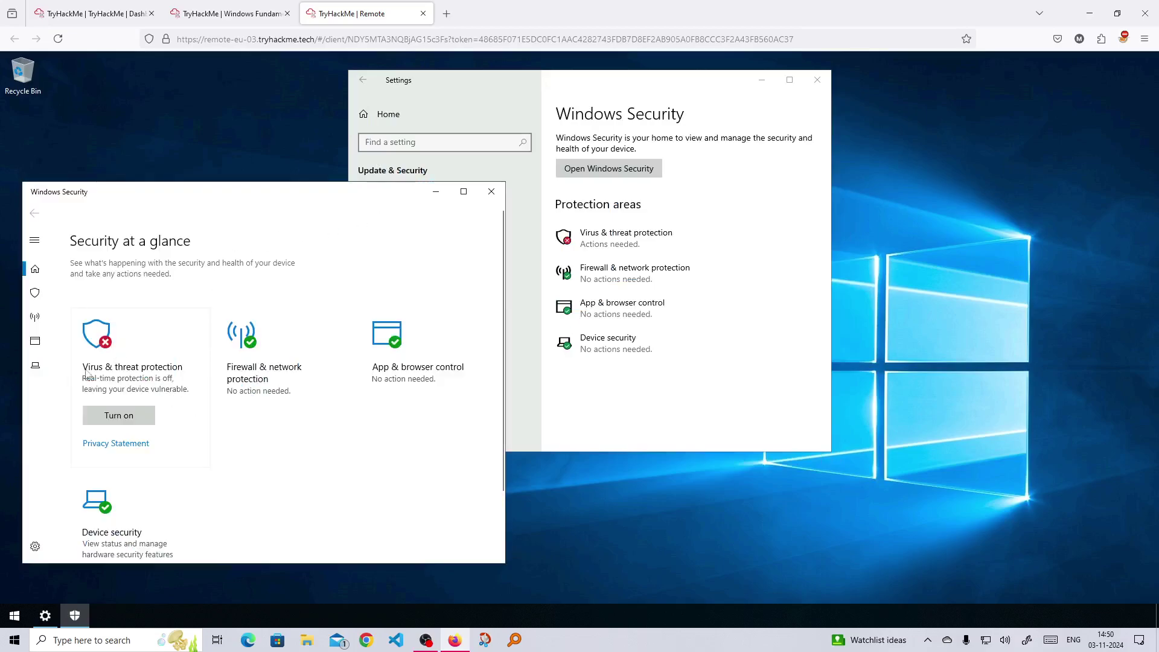
Step: Turn on real-time protection under Virus & threat protection
click(118, 422)
click(172, 403)
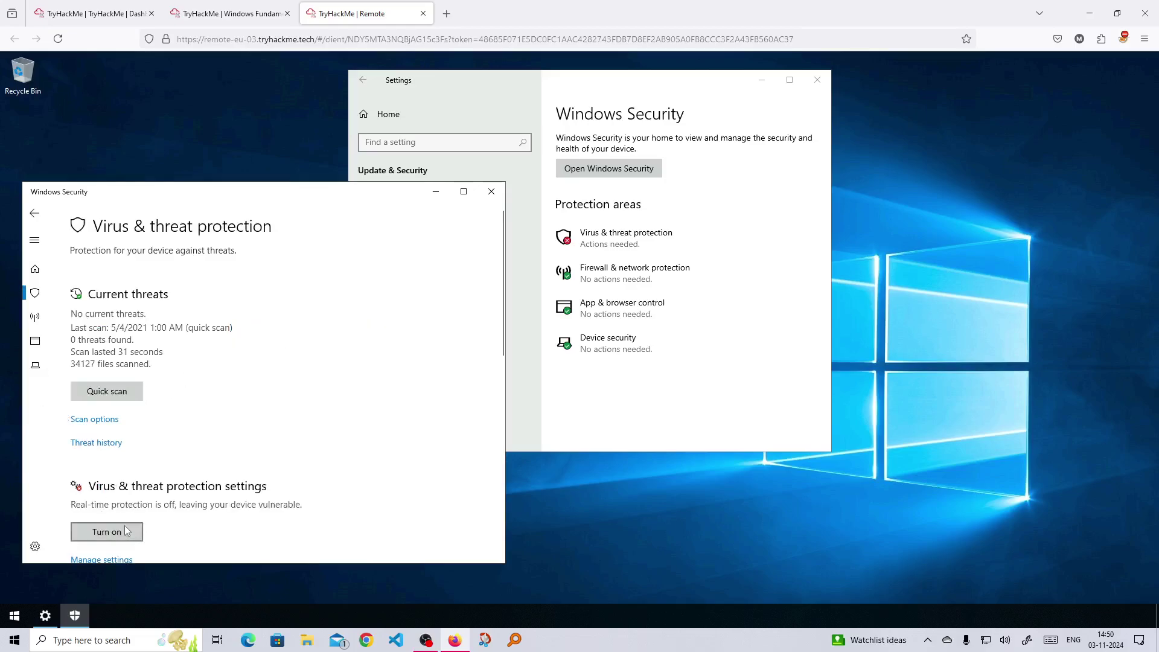
click(124, 530)
scroll(148, 476, down, 2)
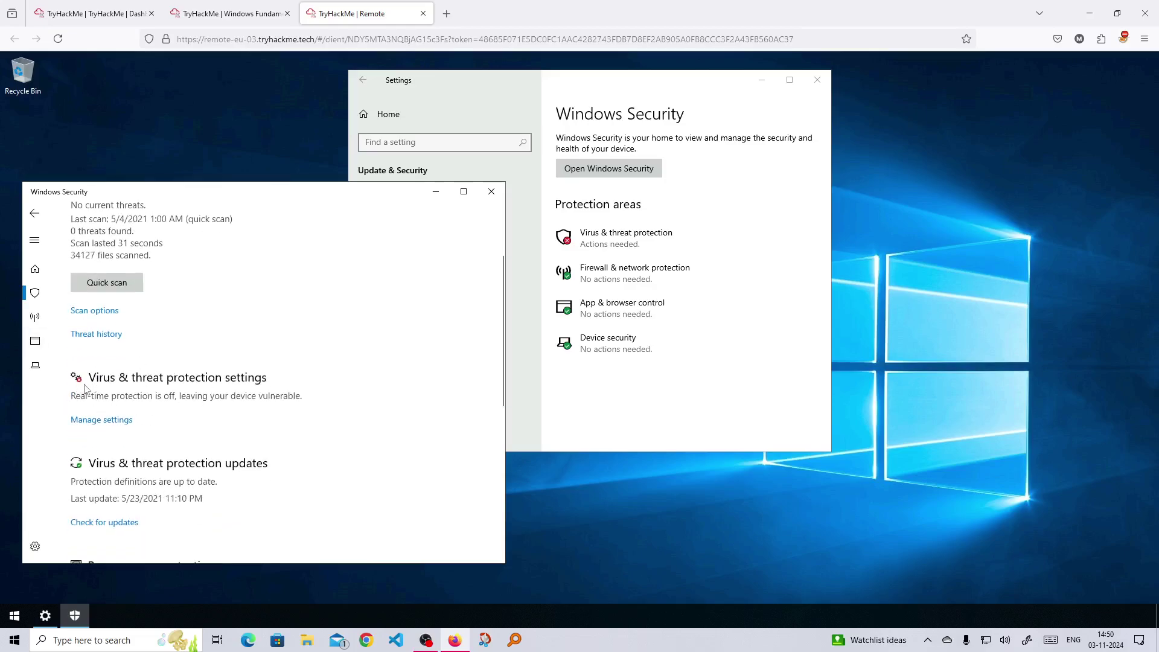
Step: Turn on cloud-delivered protection and automatic sample submission, then return to the Virus & threat protection overview
click(98, 420)
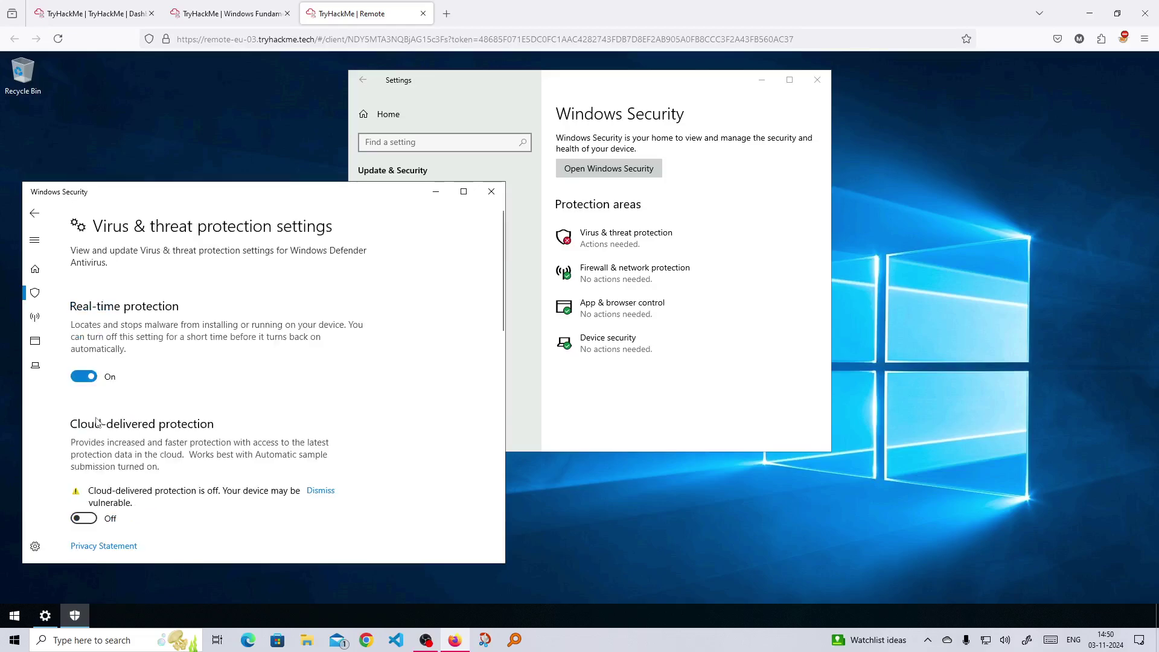
click(84, 519)
scroll(115, 520, down, 10)
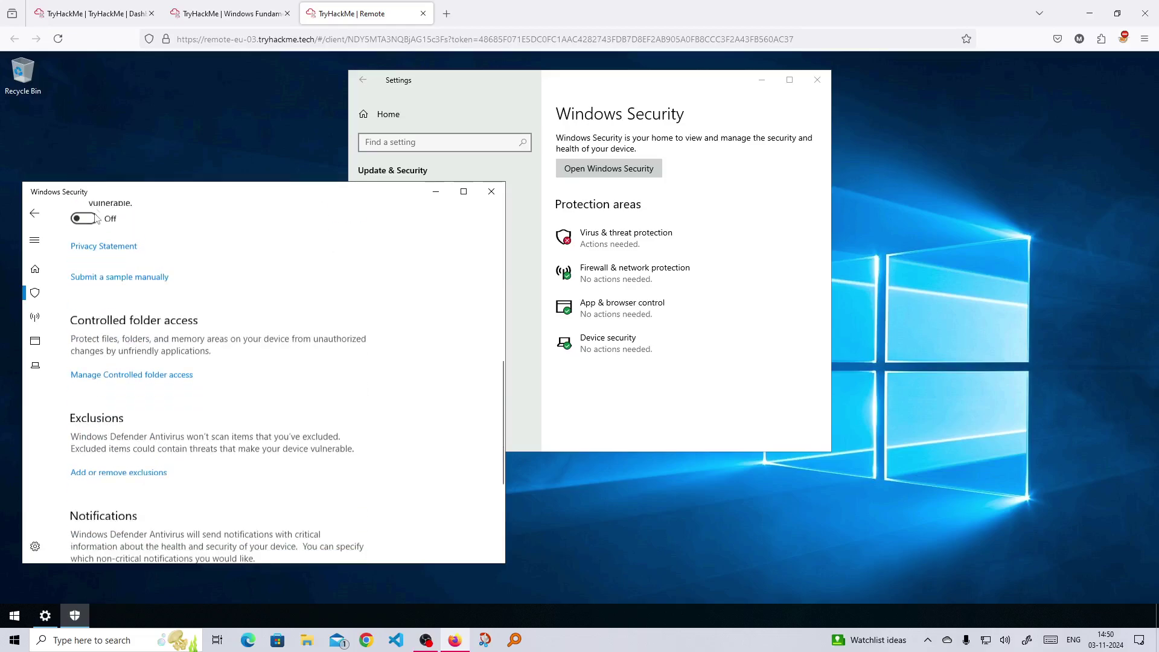
scroll(112, 266, up, 2)
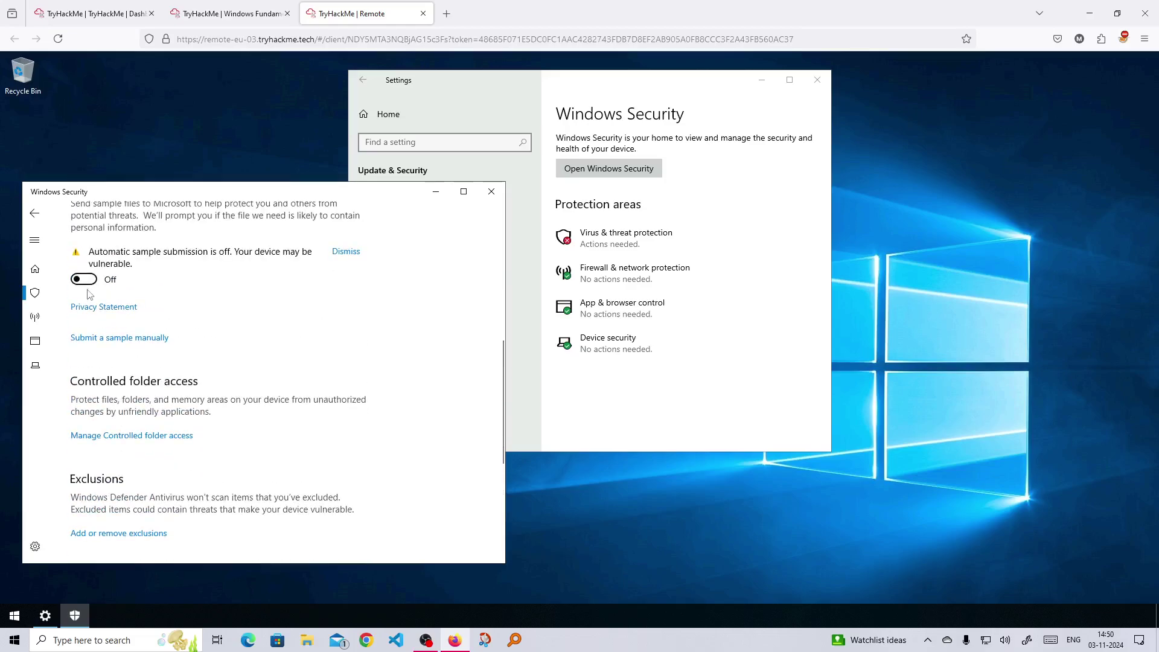
click(84, 280)
scroll(155, 317, down, 4)
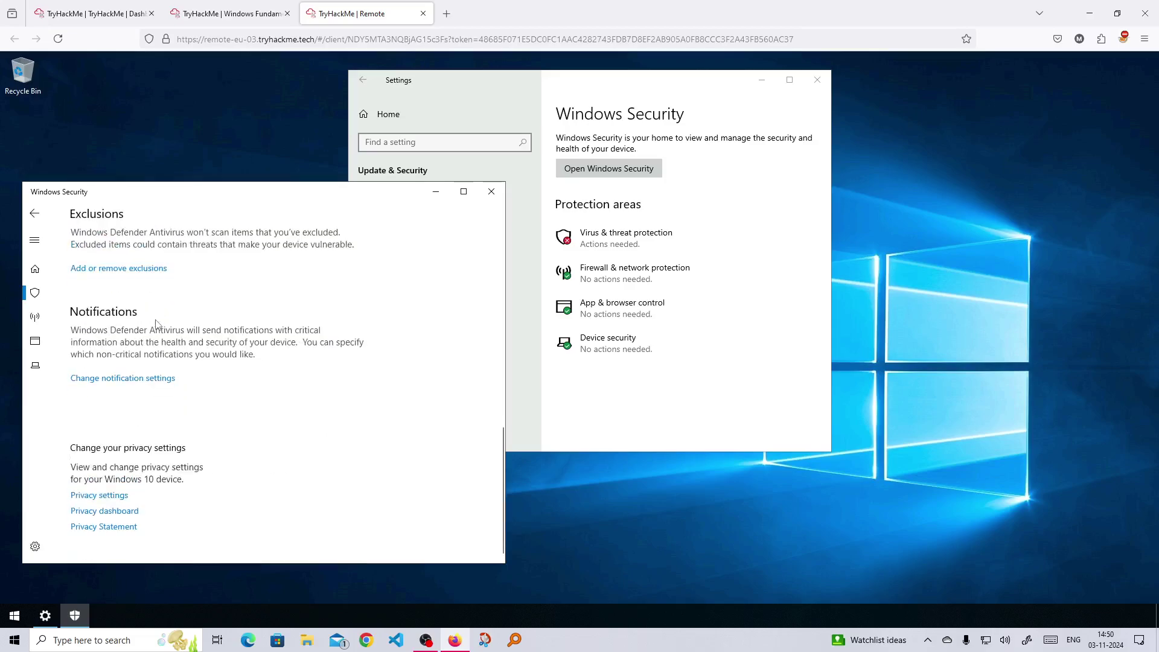
scroll(155, 324, up, 10)
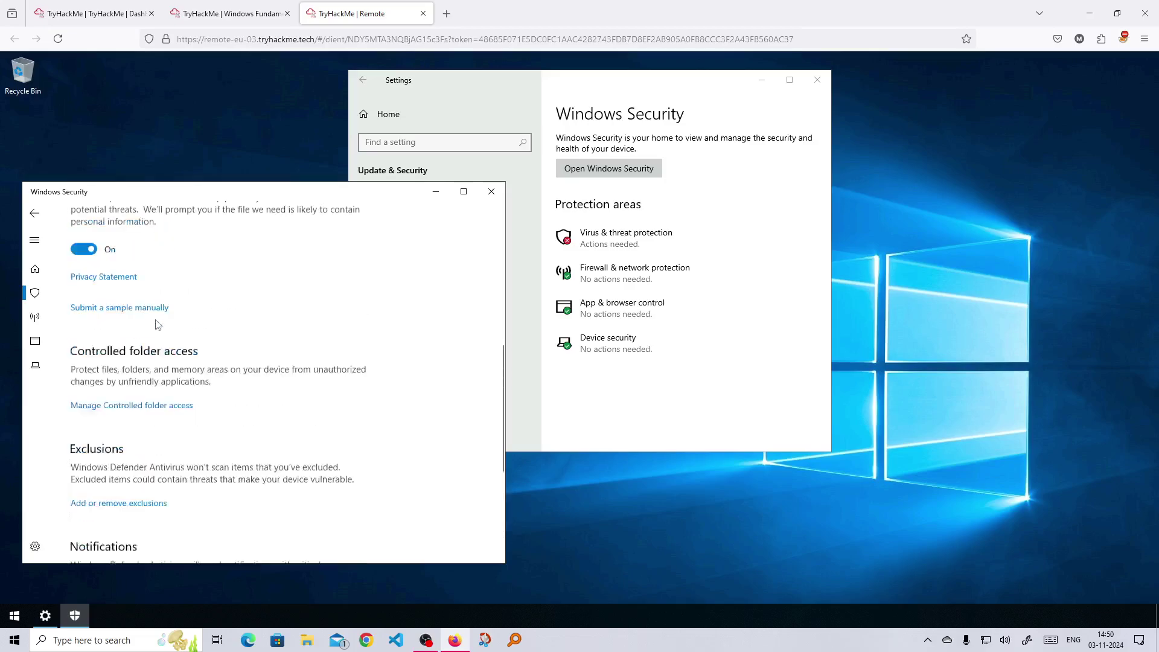
click(37, 213)
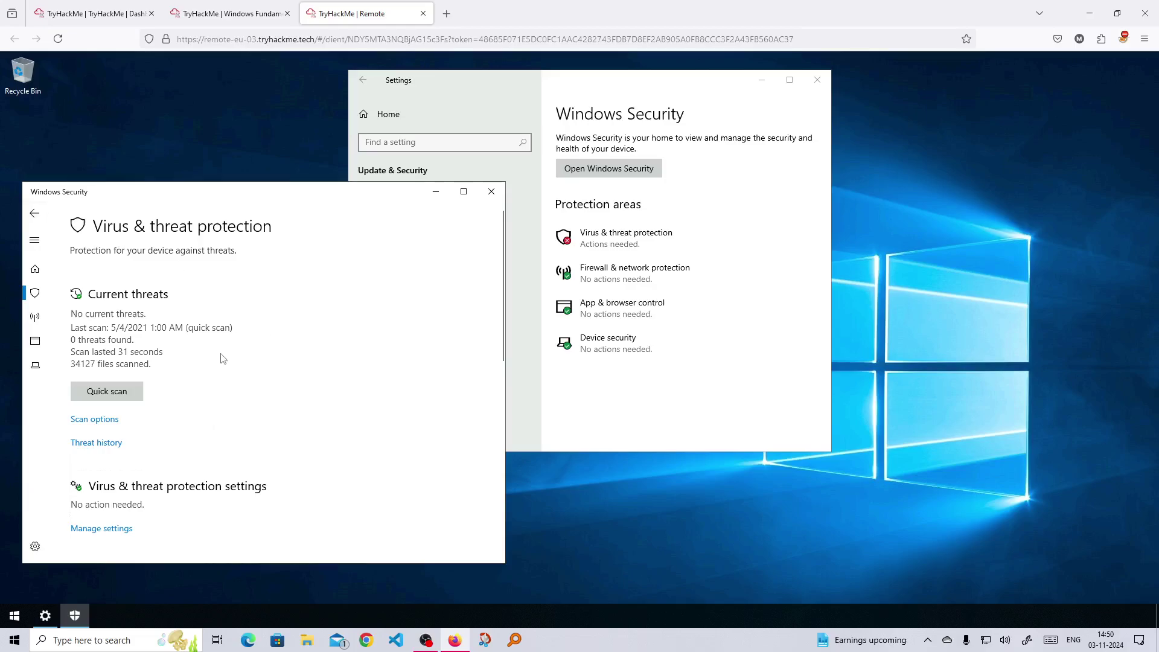
scroll(222, 358, down, 3)
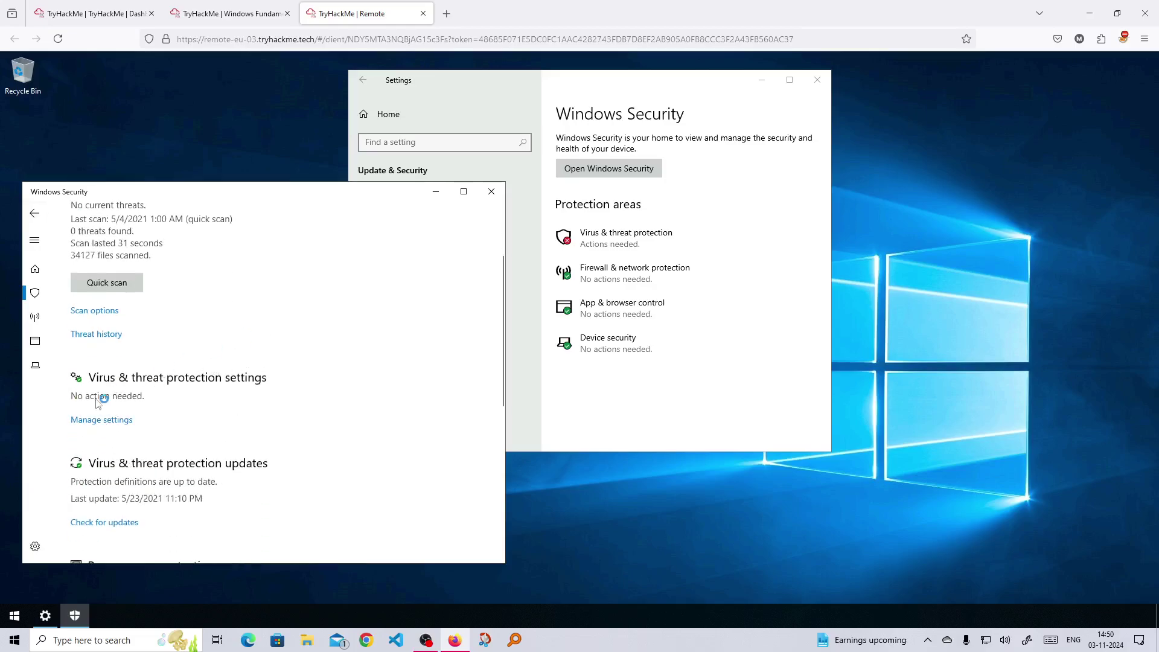
Step: Return to the room page and read Task 3 on the protection areas, the status icon colours and the question asked
click(228, 12)
scroll(419, 358, down, 2)
scroll(419, 358, up, 1)
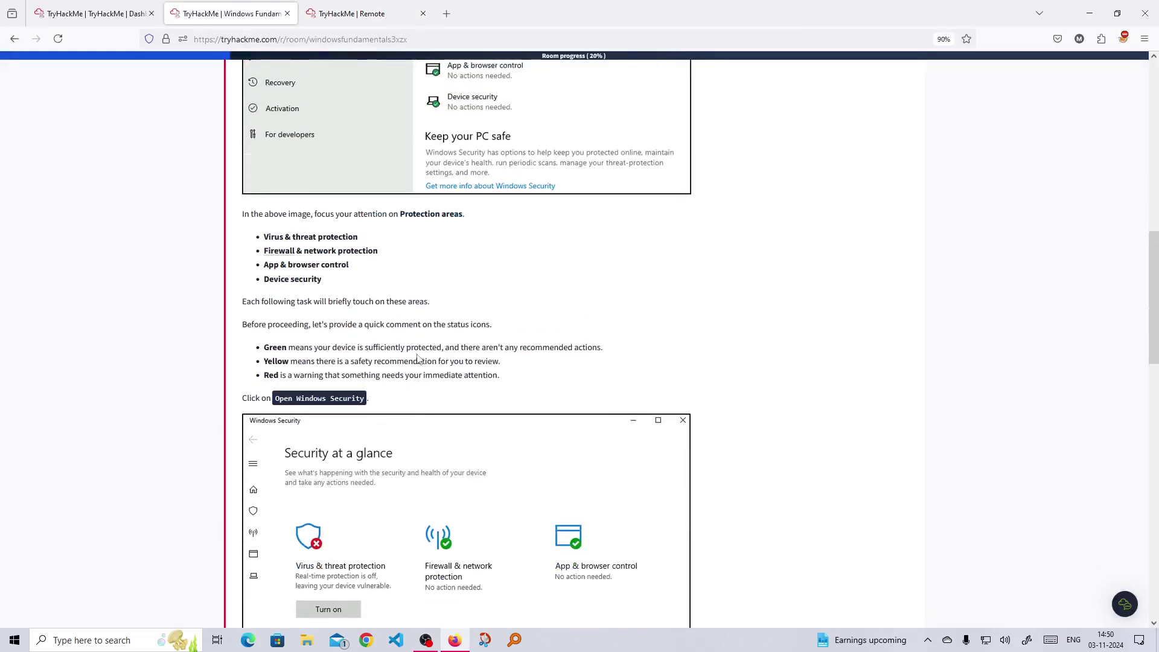
drag(276, 240, 387, 243)
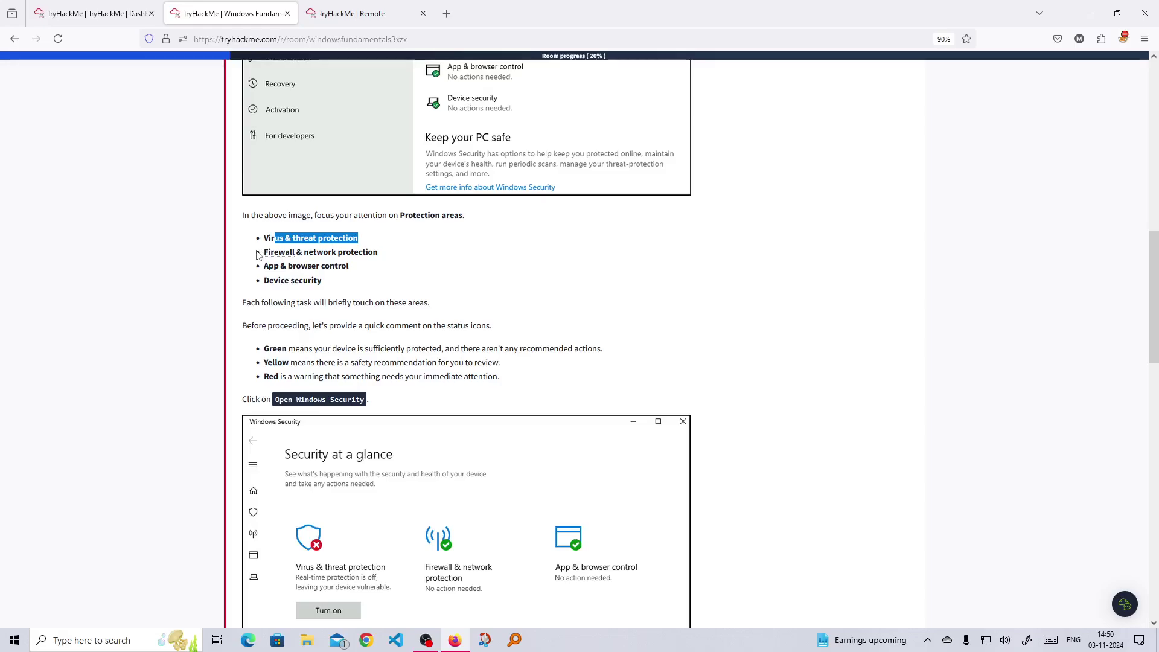
drag(265, 268, 355, 273)
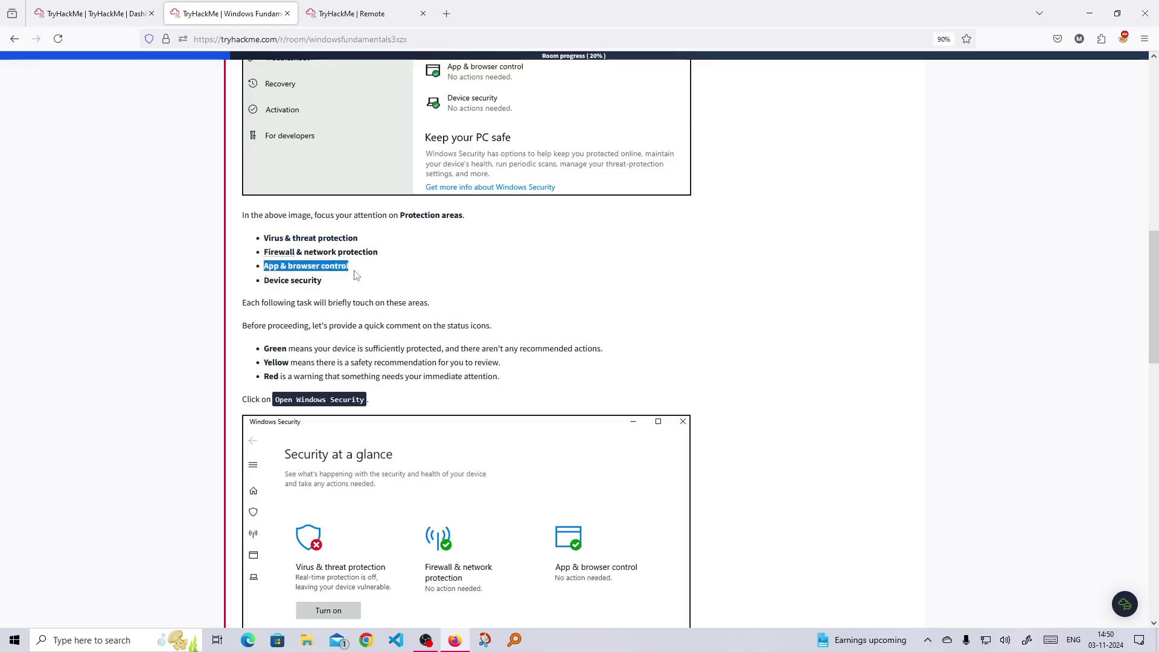
drag(265, 282, 340, 291)
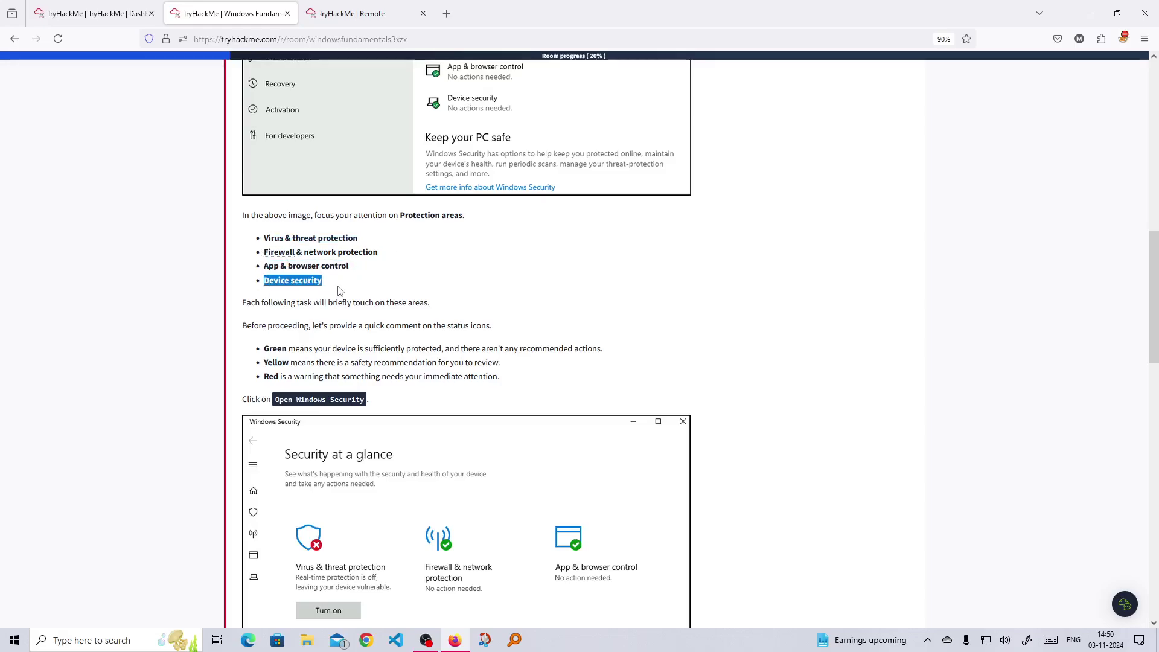
click(438, 320)
scroll(438, 320, down, 5)
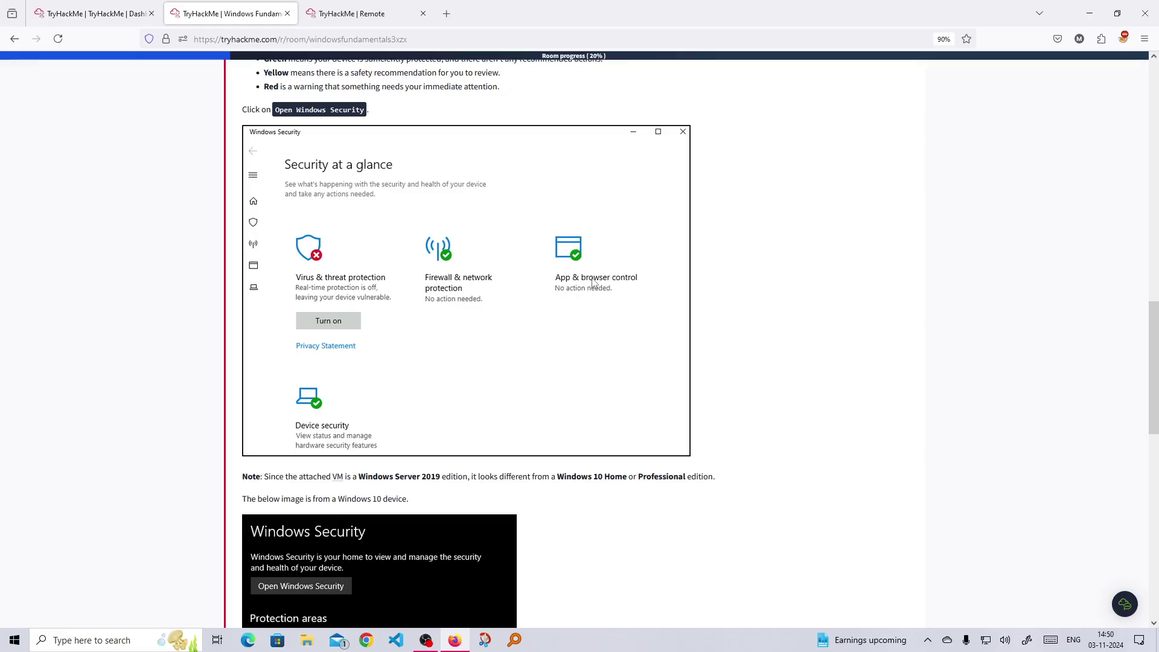
scroll(331, 444, down, 12)
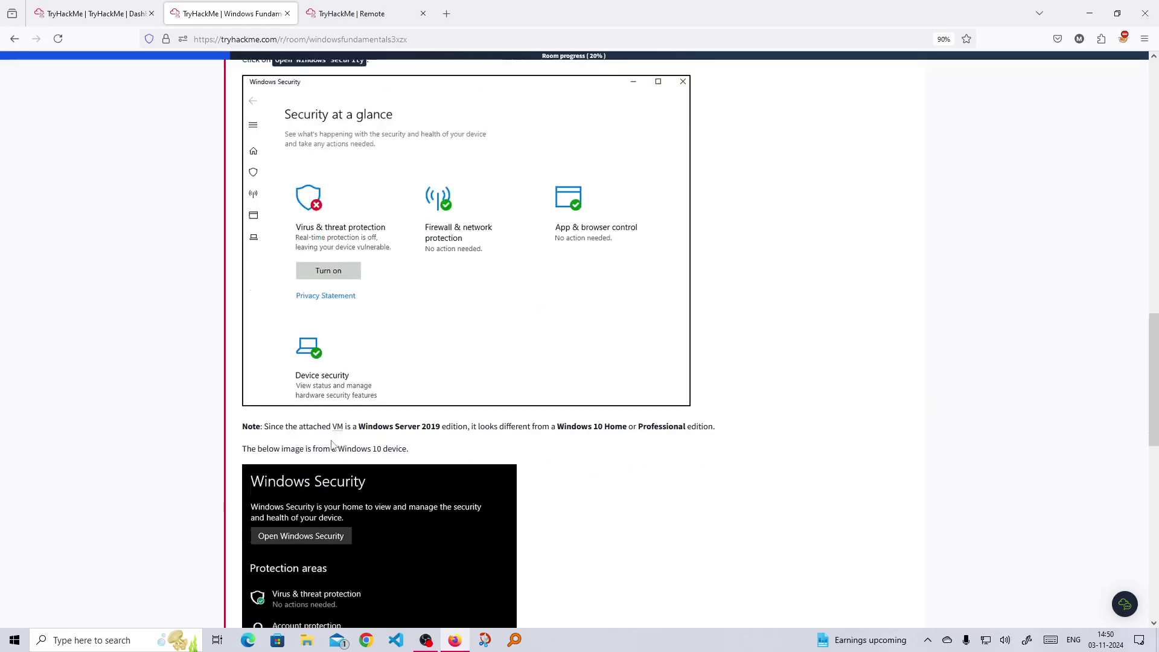
scroll(331, 444, up, 3)
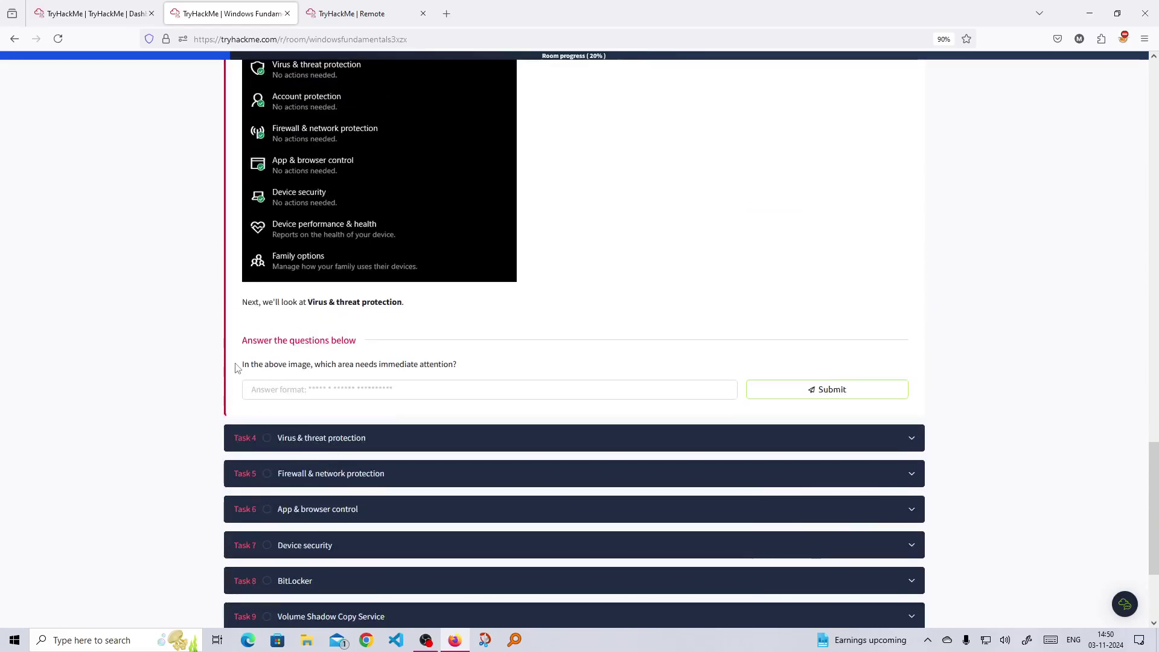
Step: Copy "Virus & threat protection." from the Task 3 text and submit it as the answer to the immediate-attention question
drag(308, 301, 440, 325)
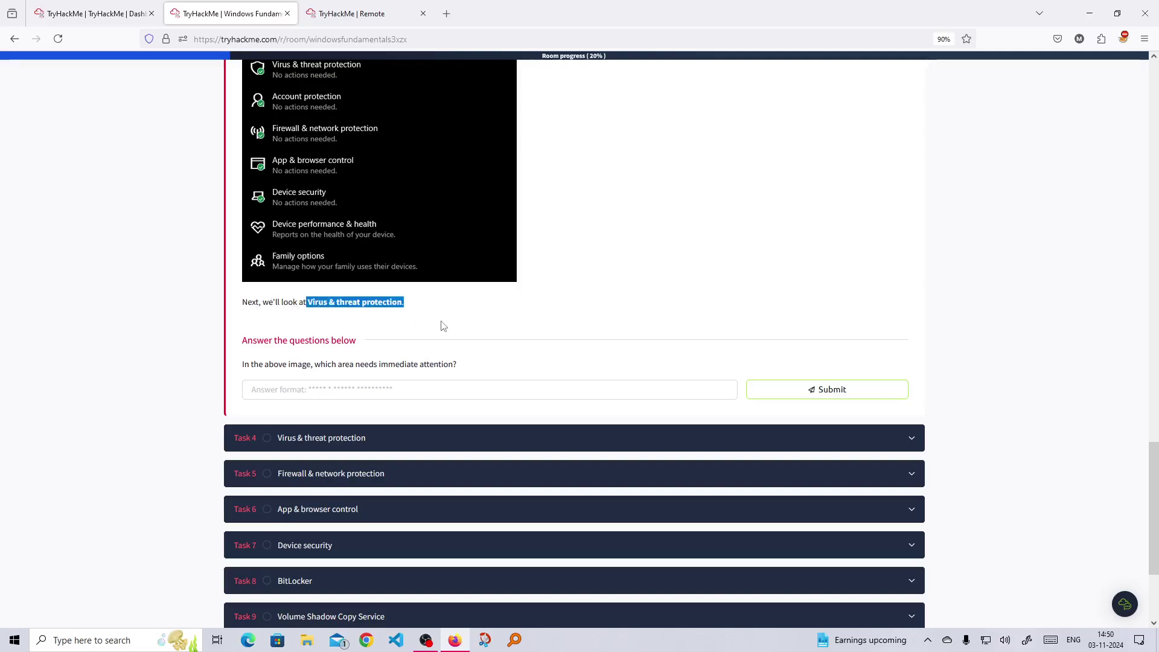
right_click(418, 318)
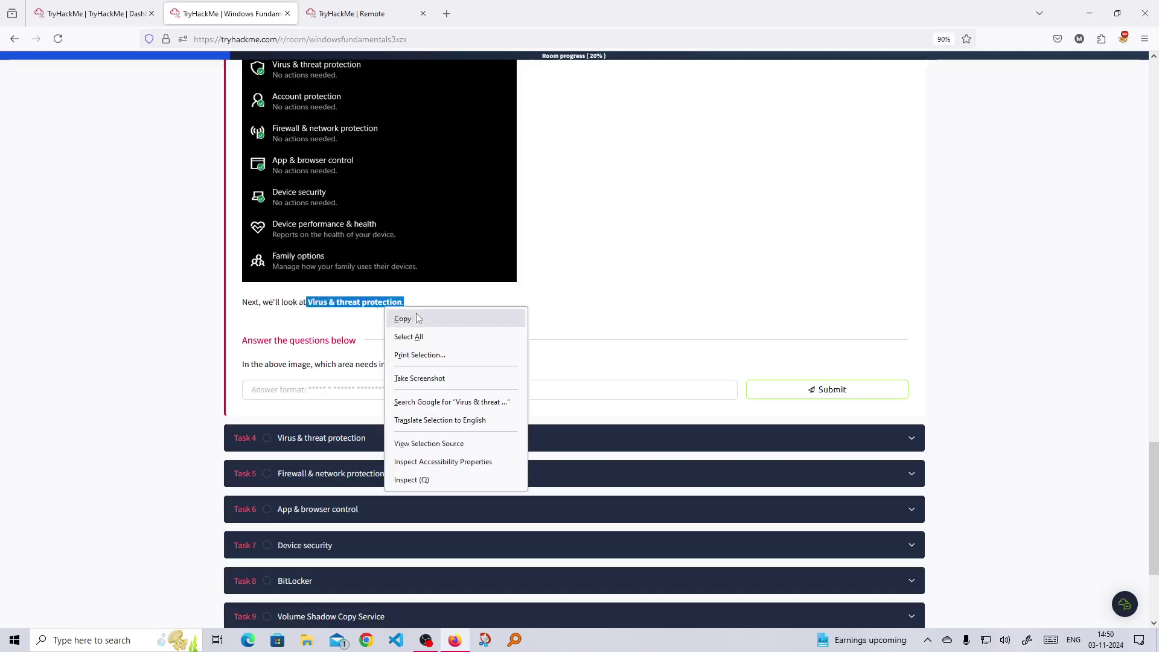
click(421, 320)
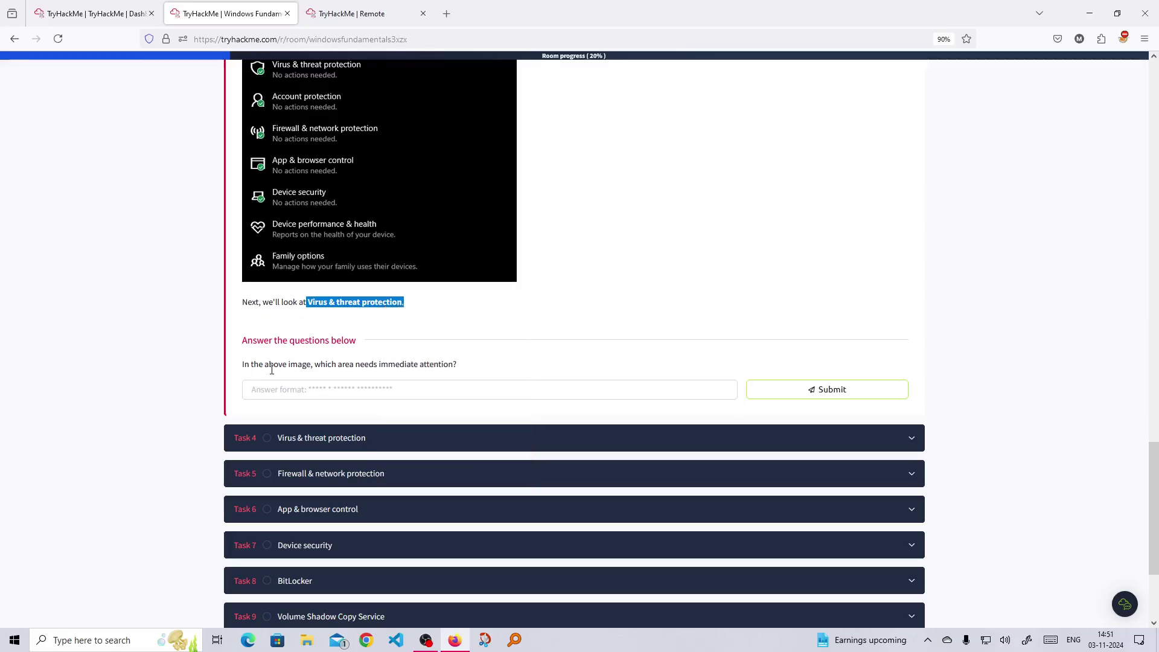
click(286, 386)
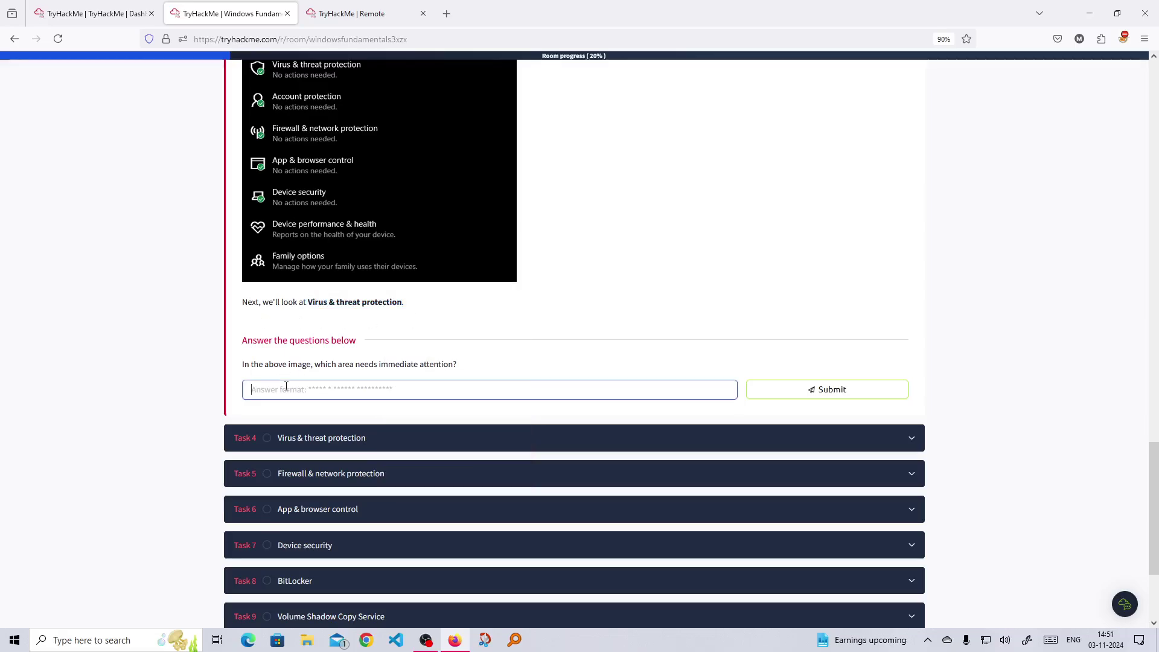
key(ctrl+v)
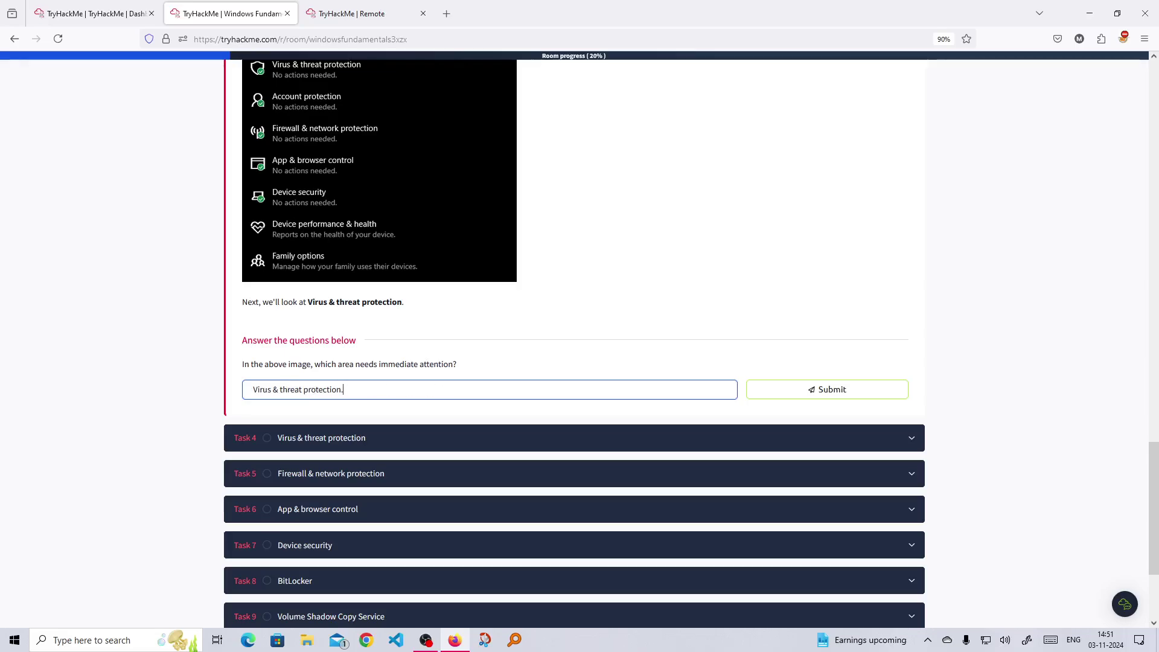
key(Return)
Step: Open Task 4, Virus & threat protection, and read about the scan options, threat history, protection settings and definition updates
scroll(455, 383, down, 1)
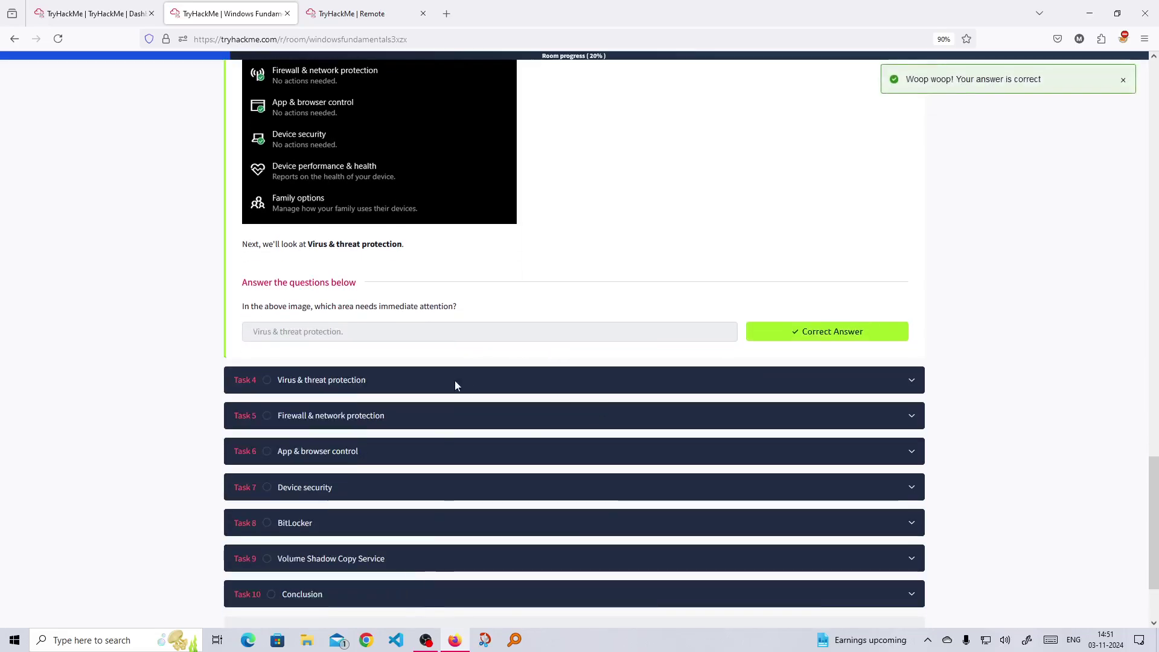
click(915, 380)
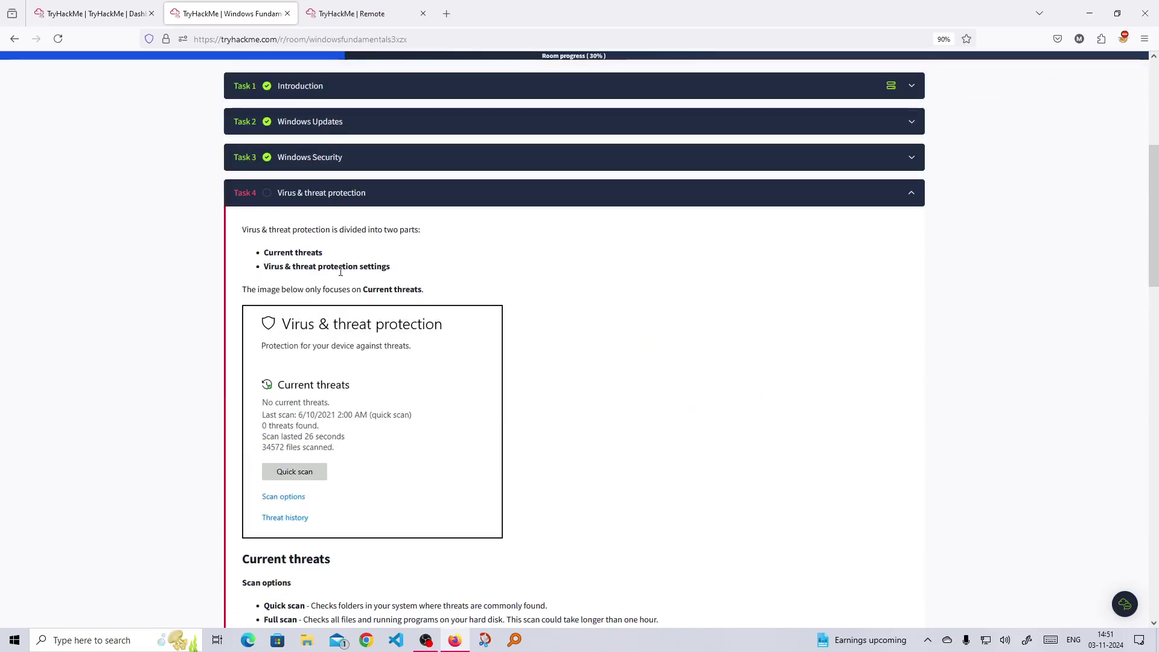
scroll(392, 259, down, 3)
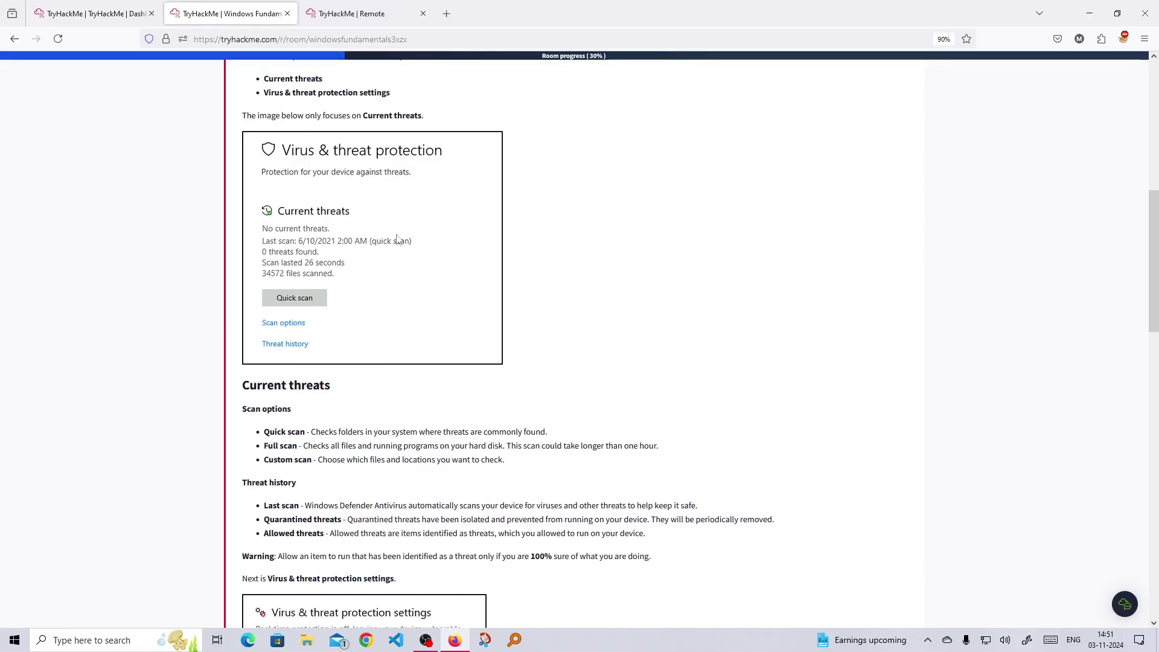
scroll(383, 313, down, 1)
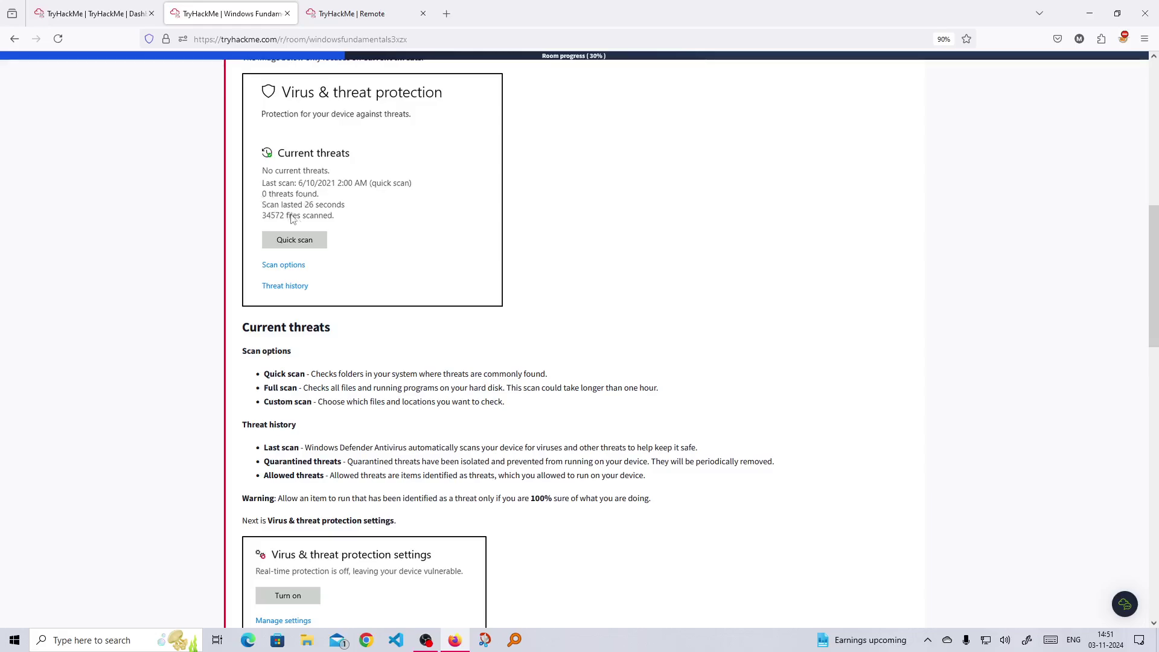
scroll(303, 221, down, 5)
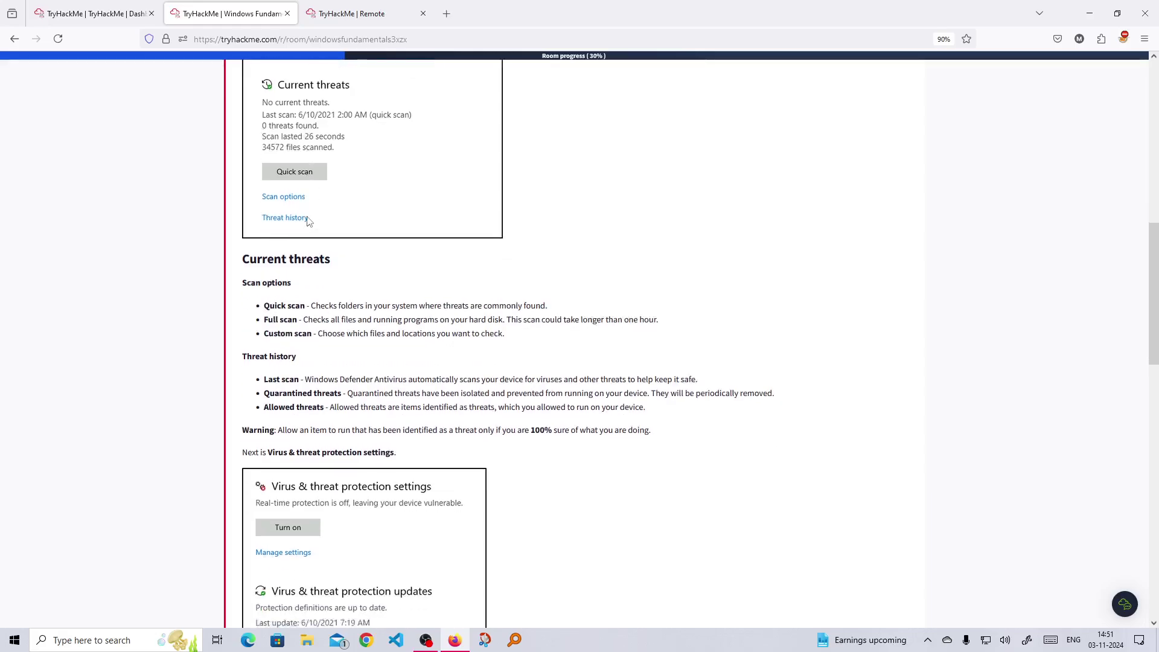
drag(266, 204, 318, 231)
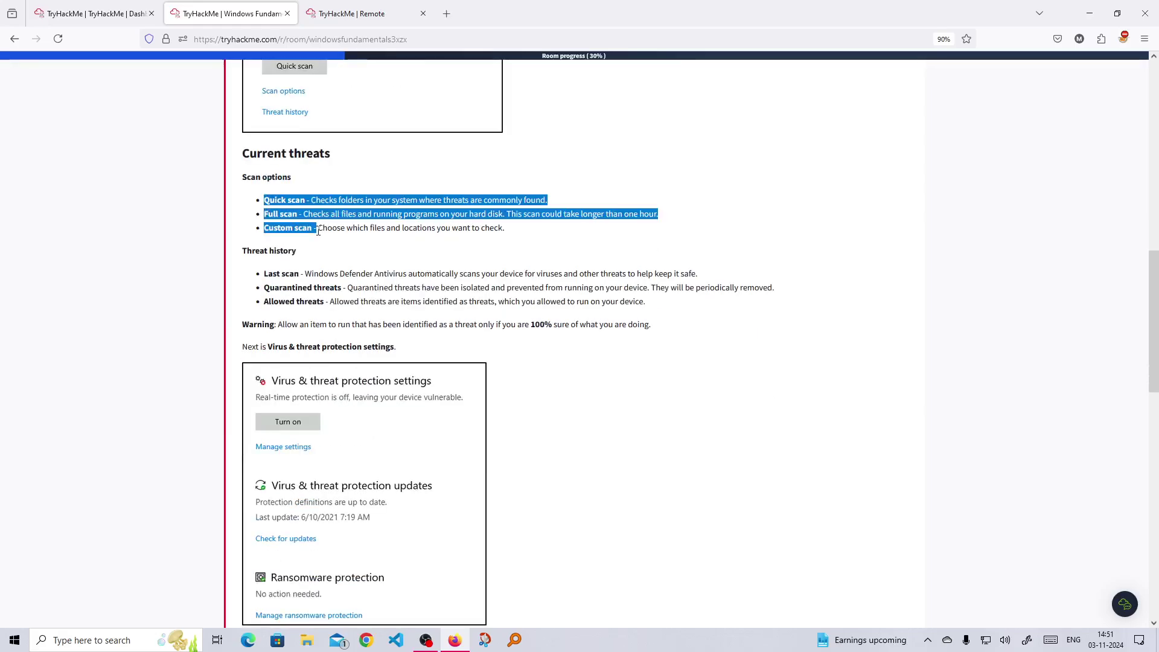
click(330, 238)
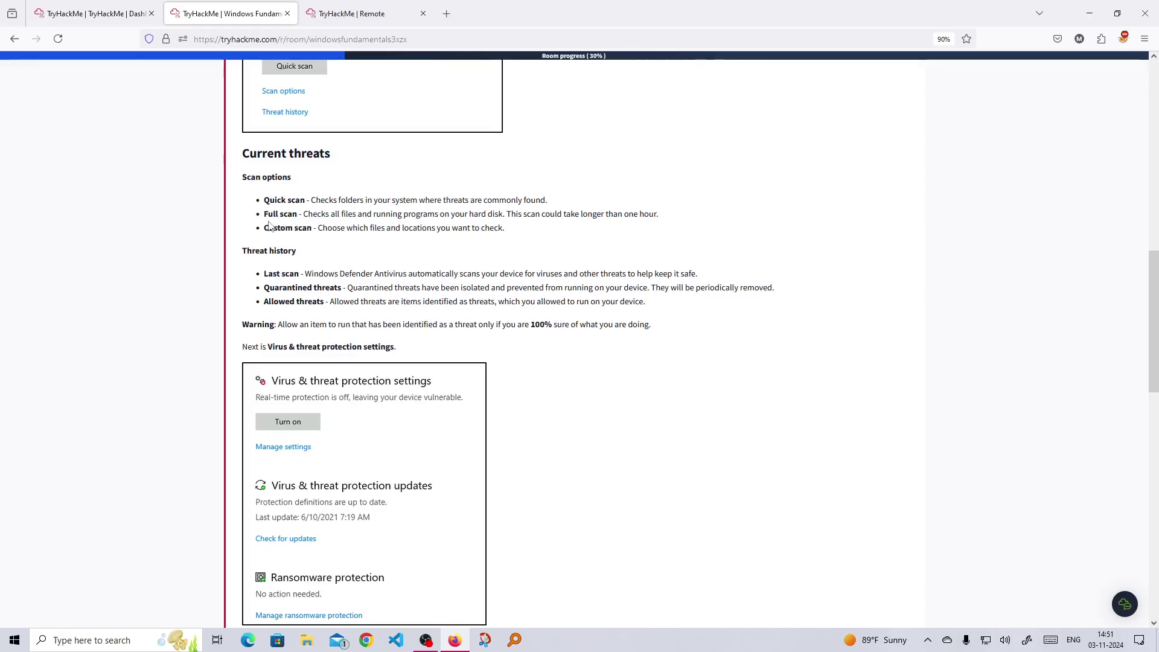
drag(269, 216, 714, 226)
click(529, 201)
scroll(512, 361, down, 9)
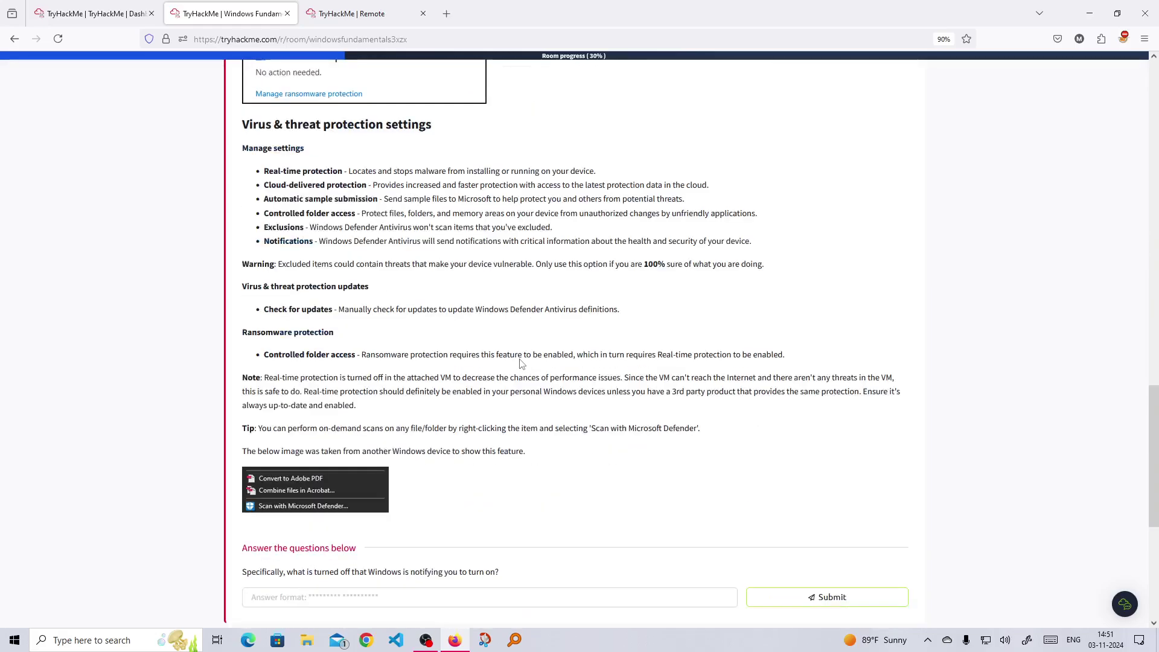
scroll(521, 362, up, 1)
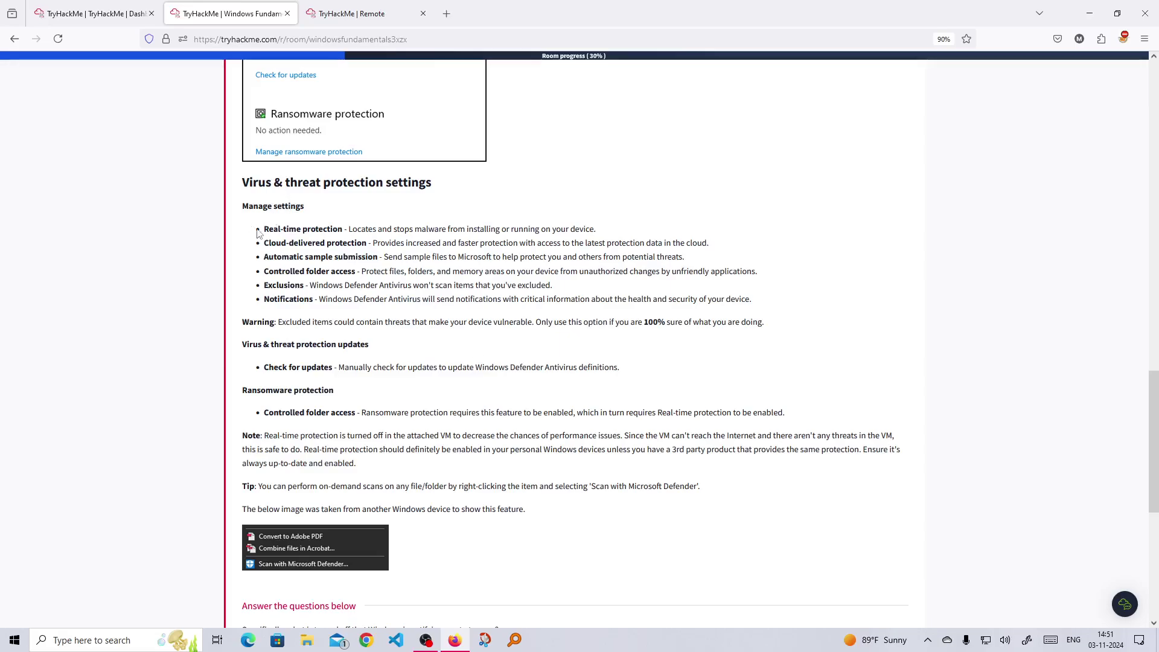
drag(262, 230, 376, 224)
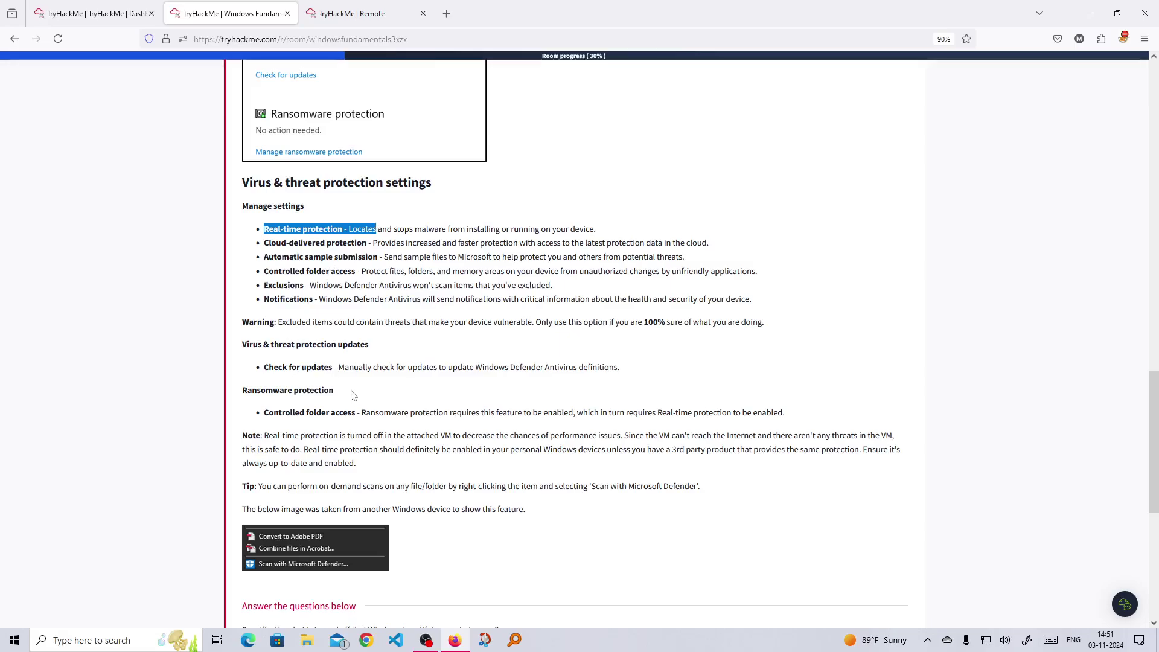
scroll(353, 394, down, 2)
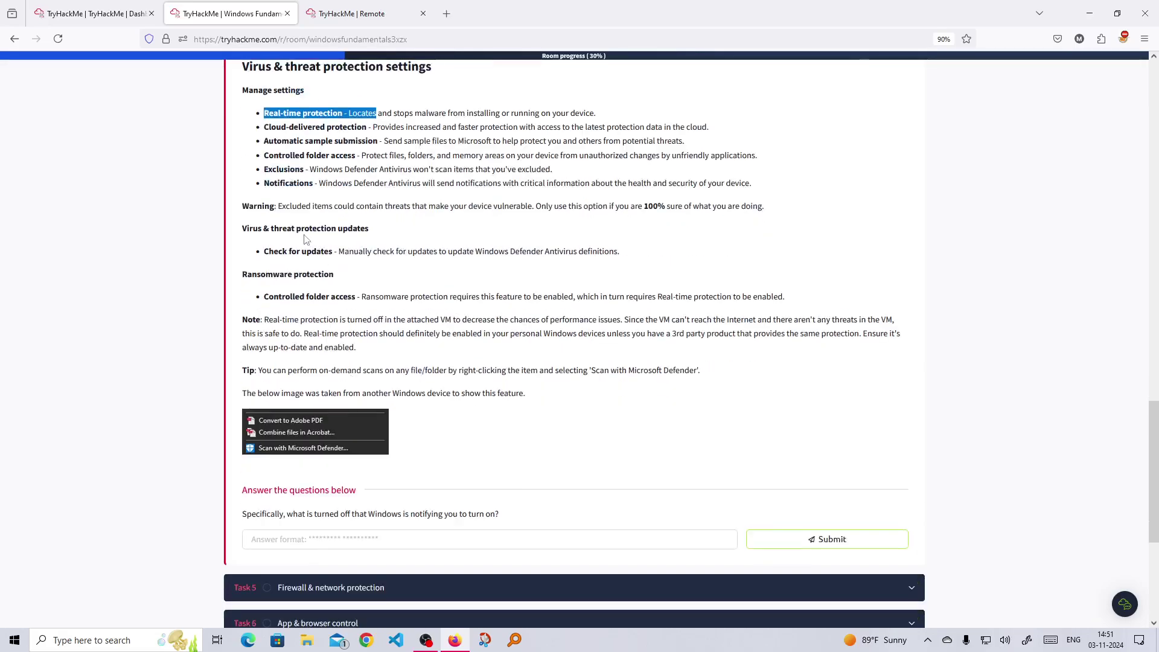
drag(264, 251, 345, 247)
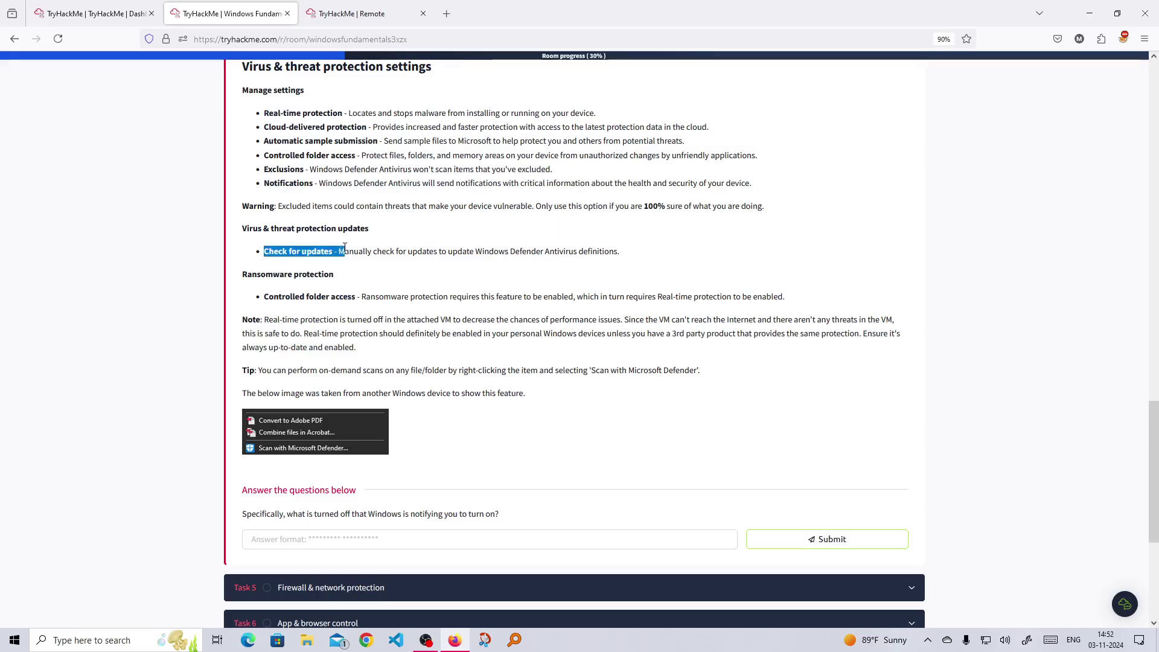
Step: In the virtual machine, check for new threat definition updates, then return to the Virus & threat protection overview
click(369, 8)
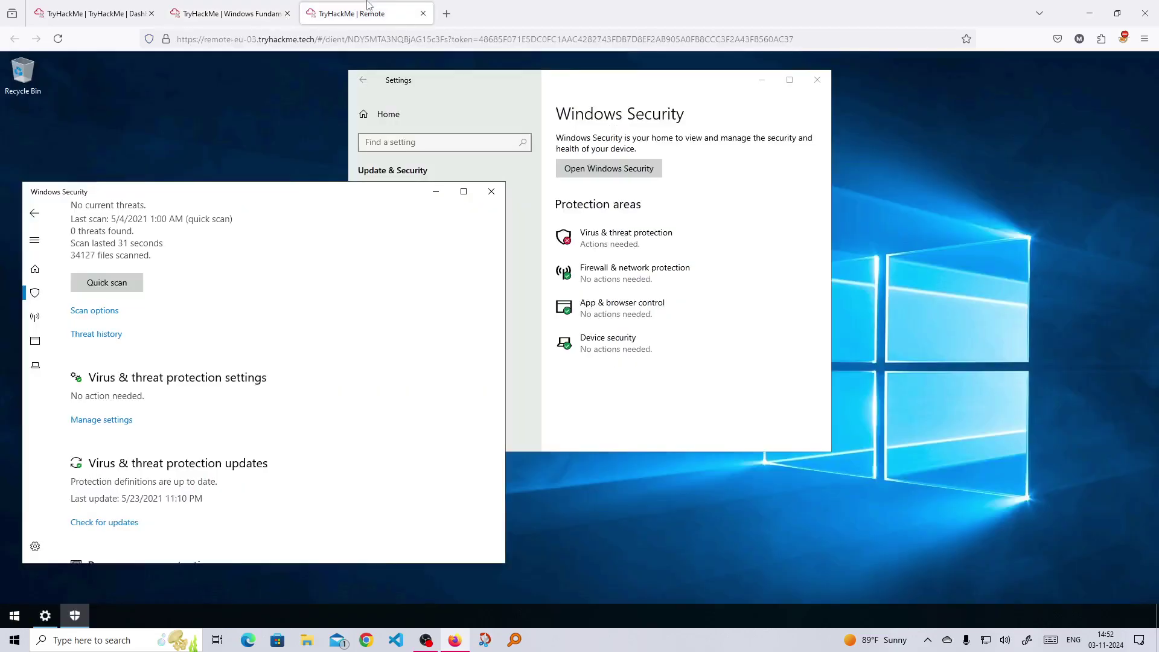
scroll(118, 381, down, 3)
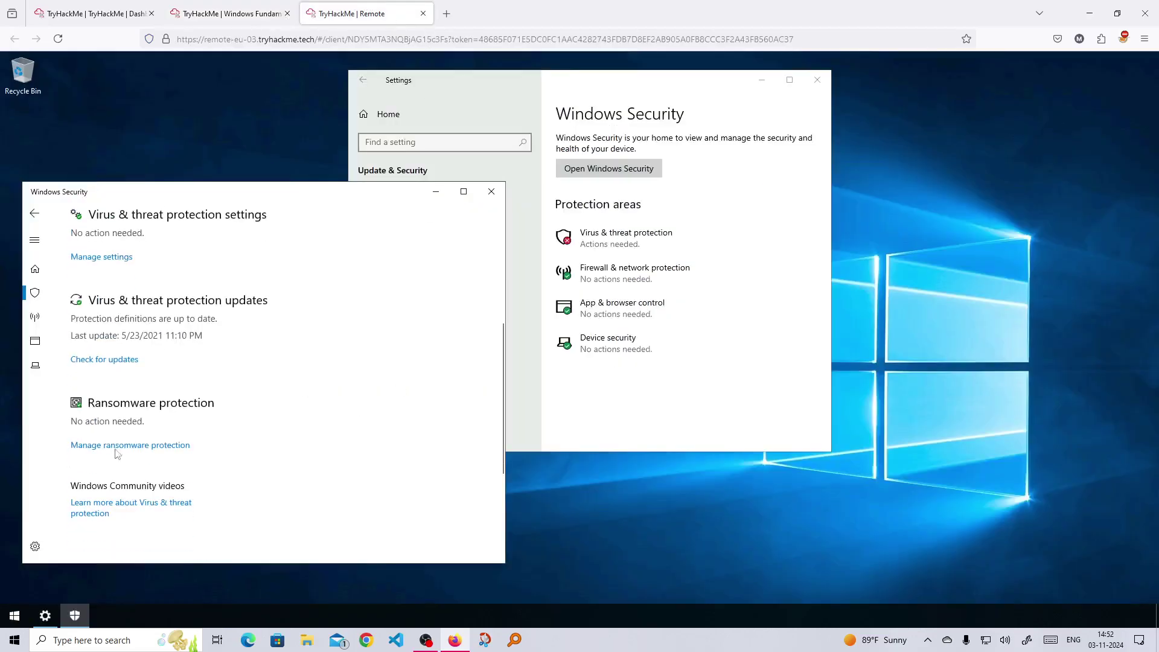
click(116, 361)
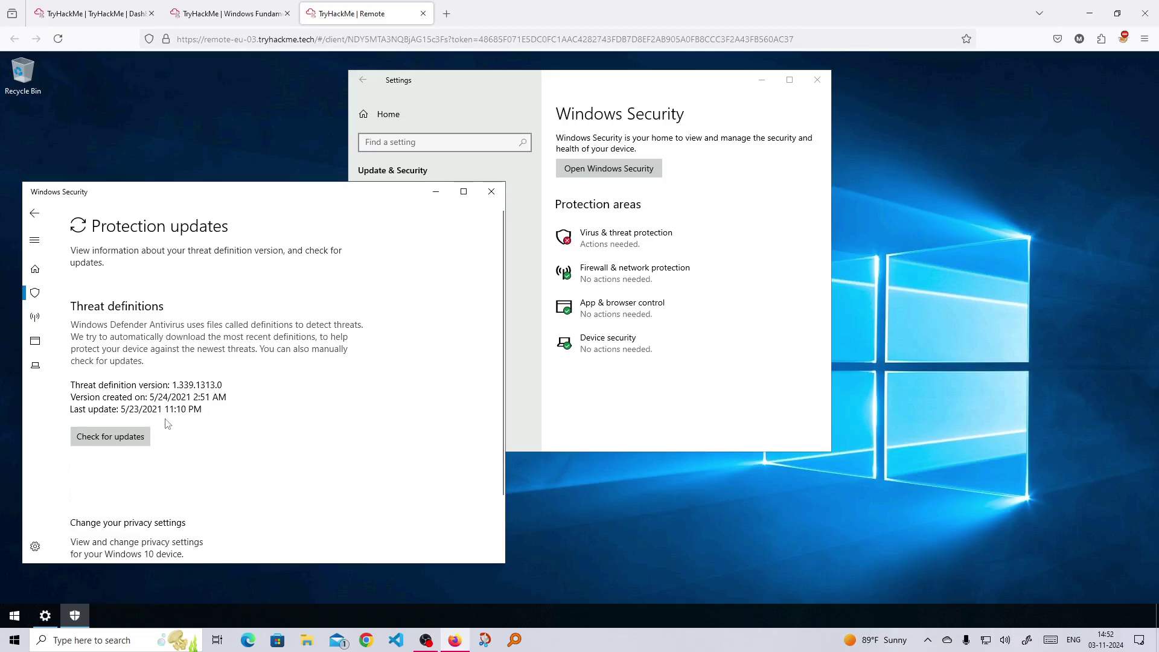
scroll(111, 424, down, 2)
click(133, 363)
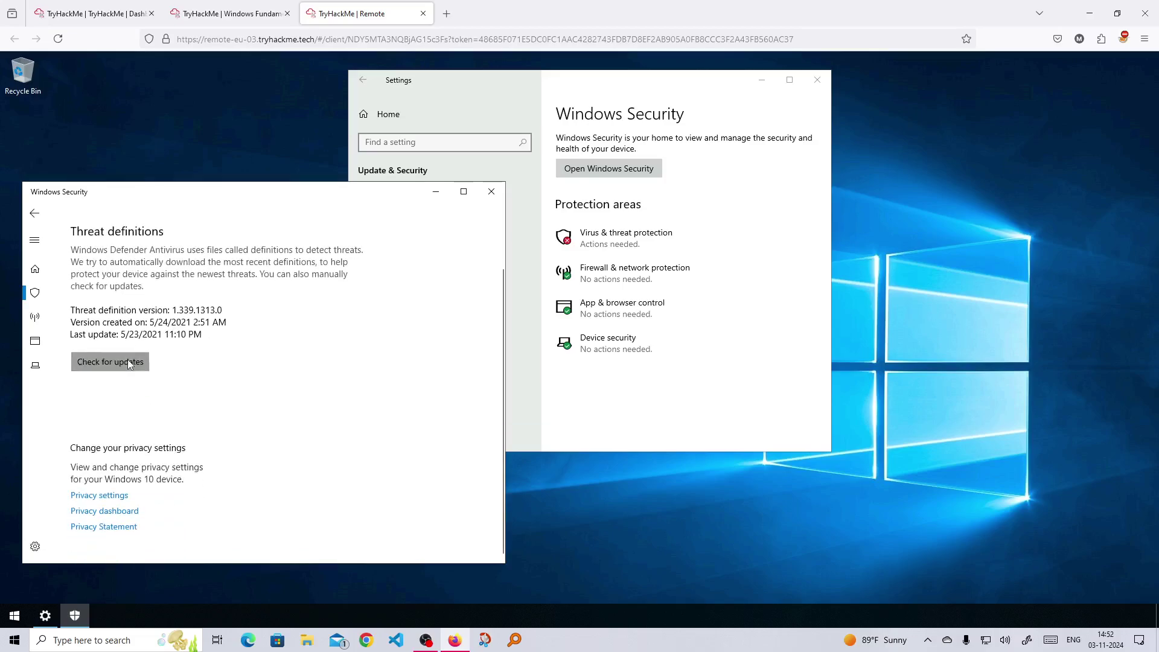
click(35, 214)
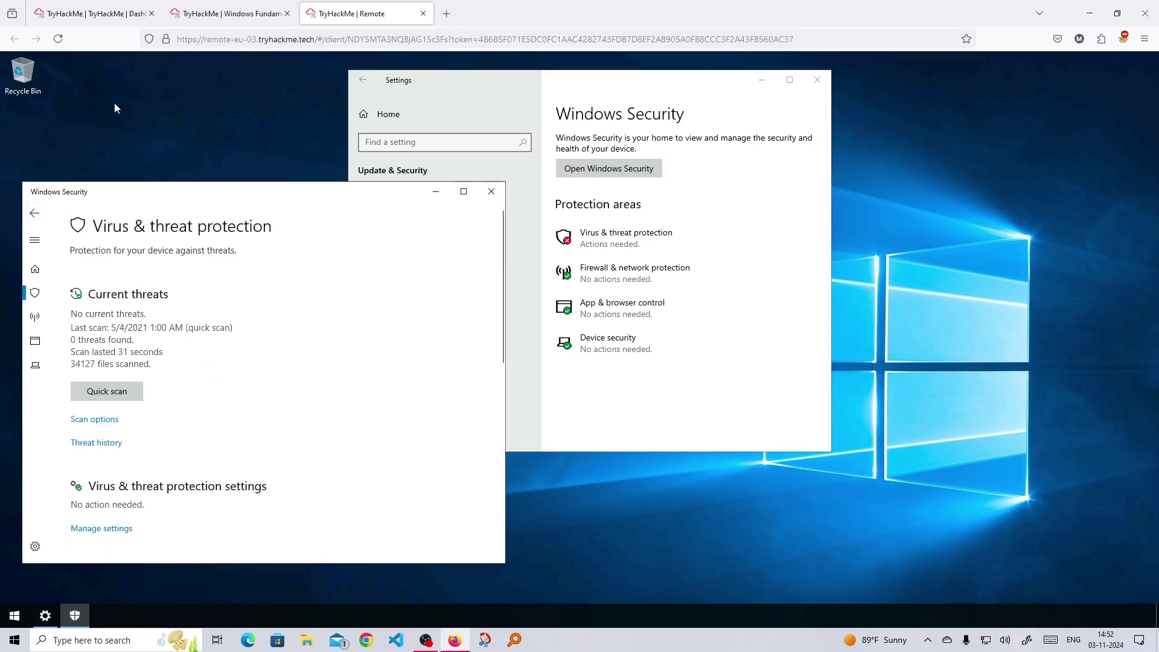
Step: Read the Task 4 question on the room page, then turn off real-time protection in the virtual machine's protection settings
click(229, 14)
scroll(370, 397, down, 3)
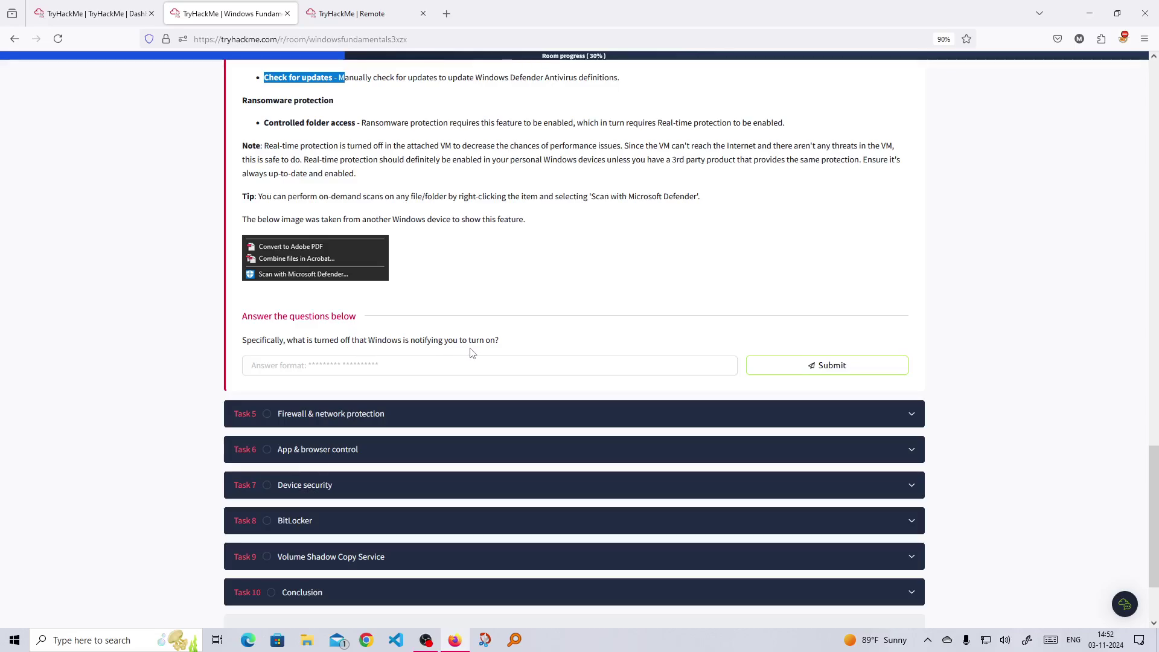
click(356, 14)
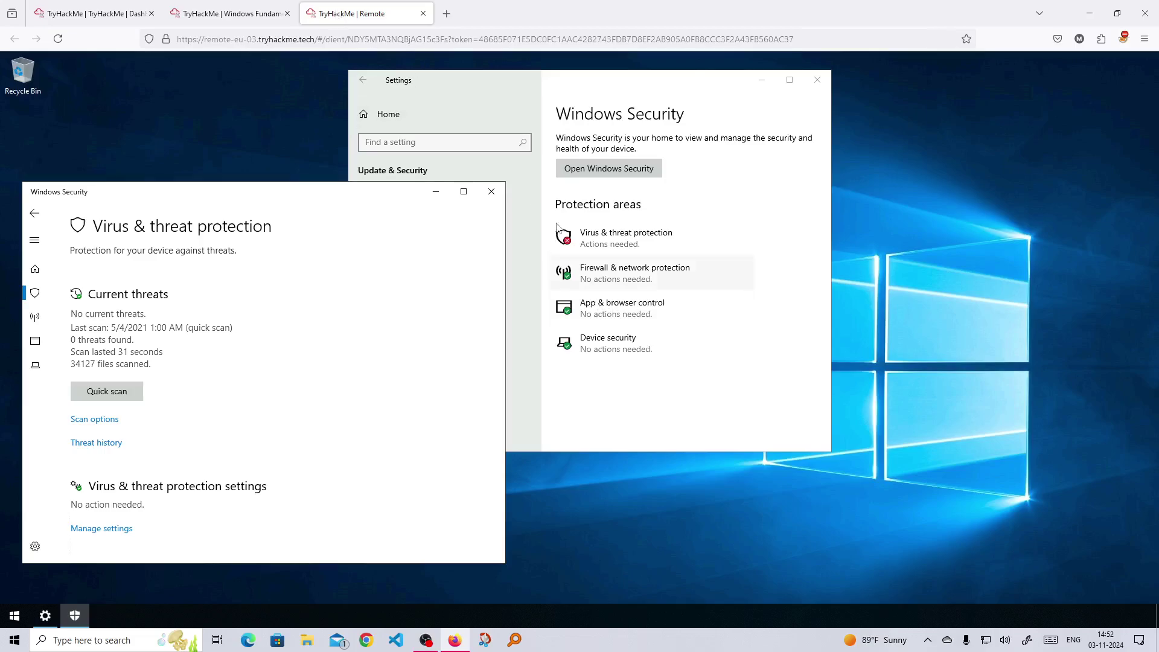
click(592, 239)
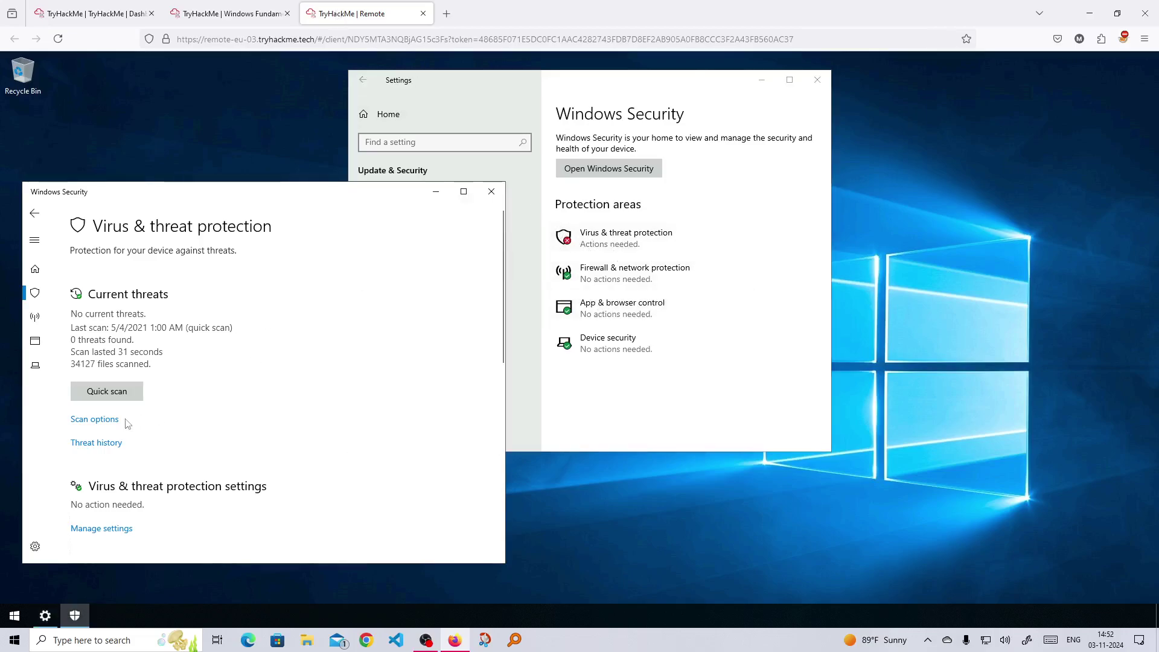
click(100, 528)
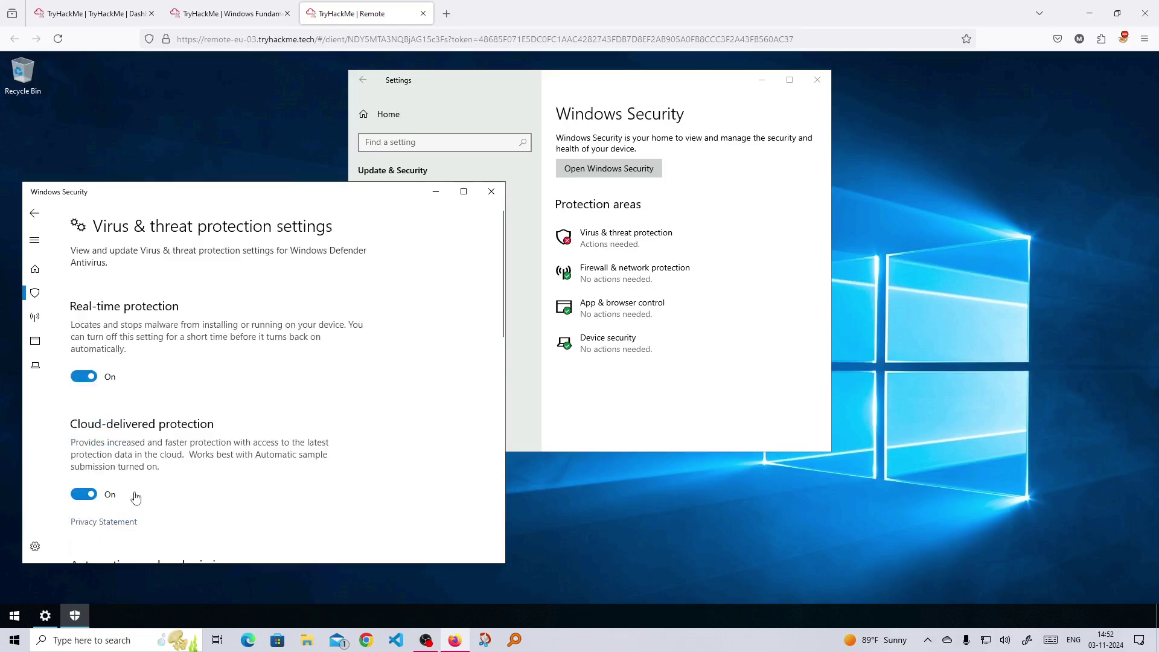
click(84, 376)
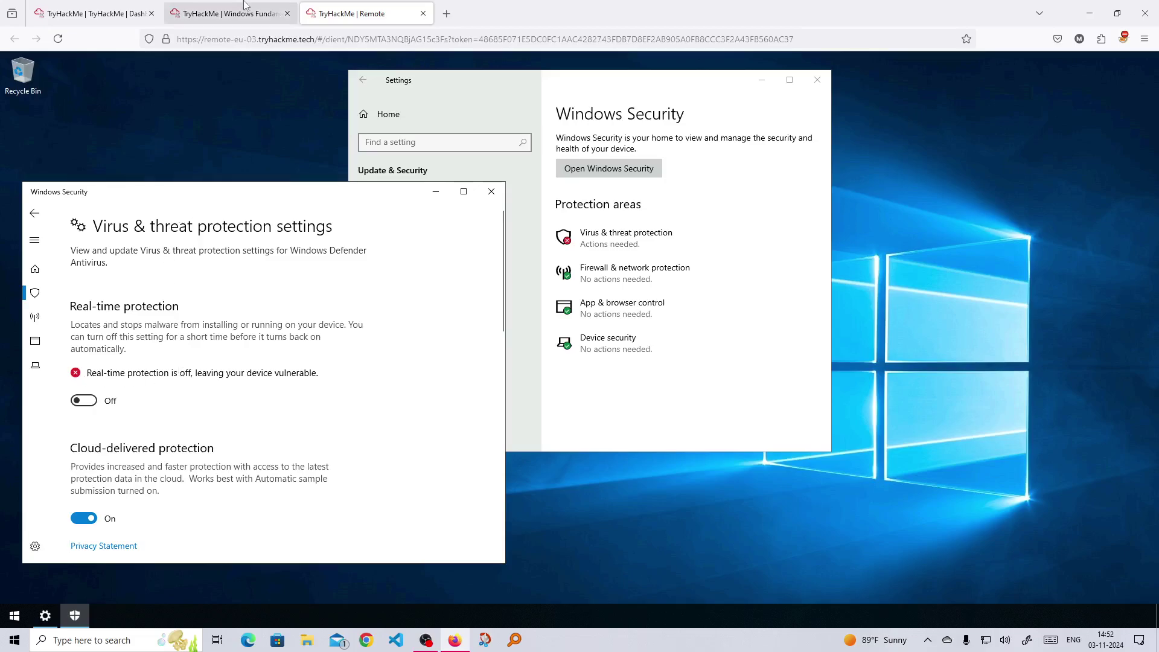
Step: Submit "real-time protection" as the Task 4 answer, checking the setting's spelling in the virtual machine
click(245, 11)
click(414, 365)
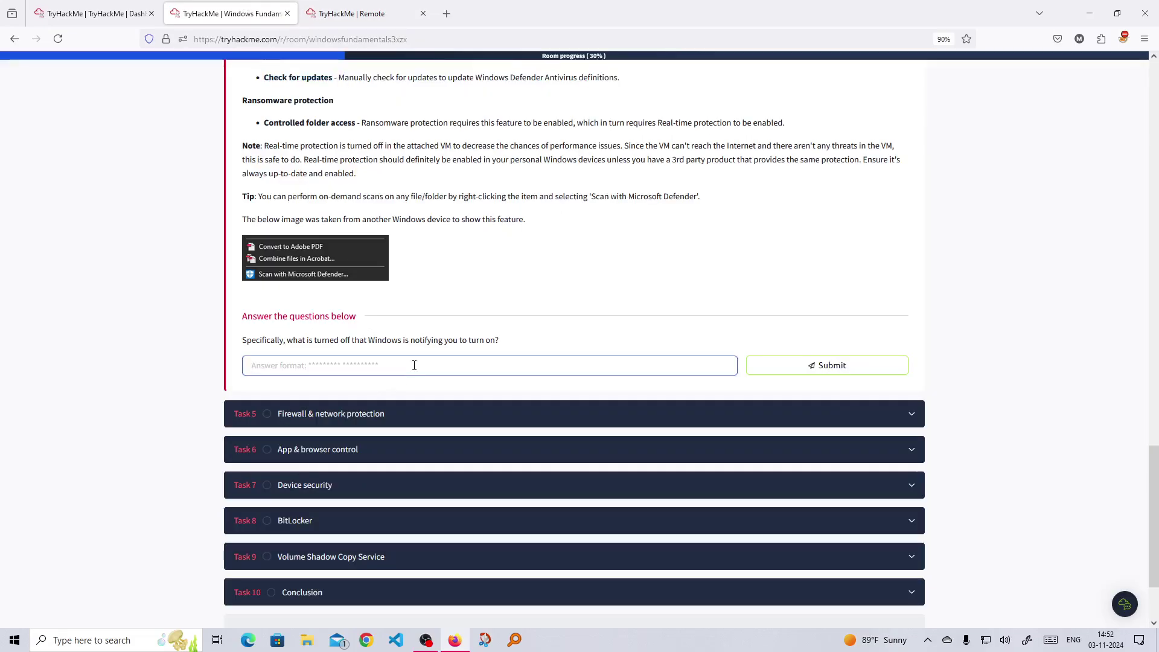
text(real-time protaction)
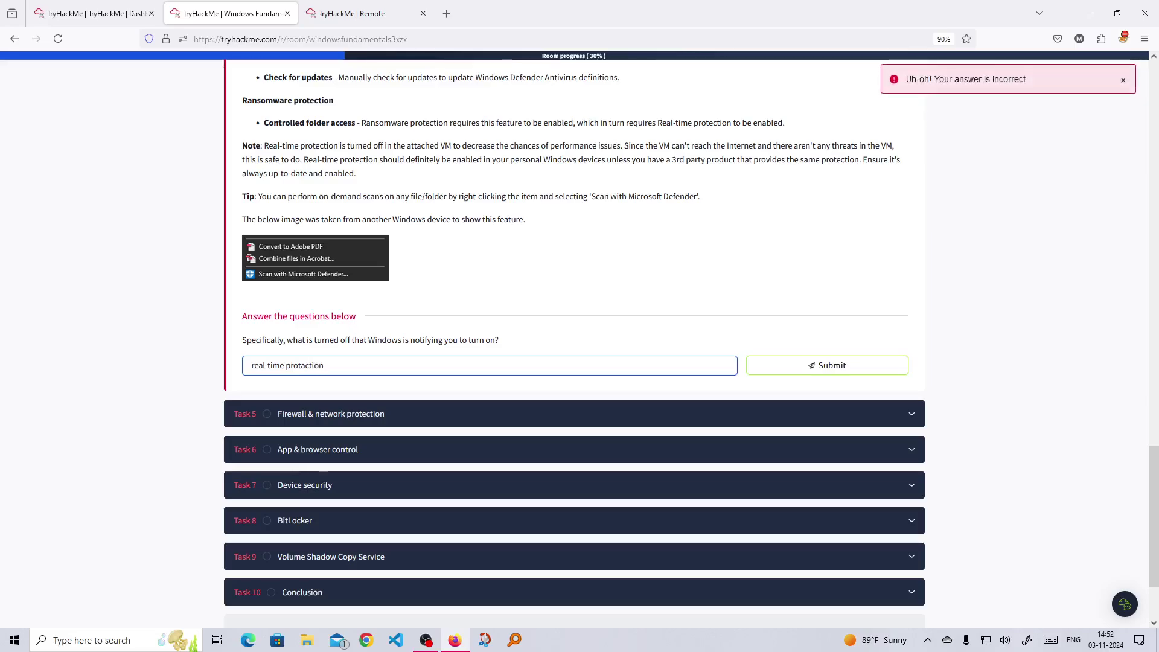
click(366, 5)
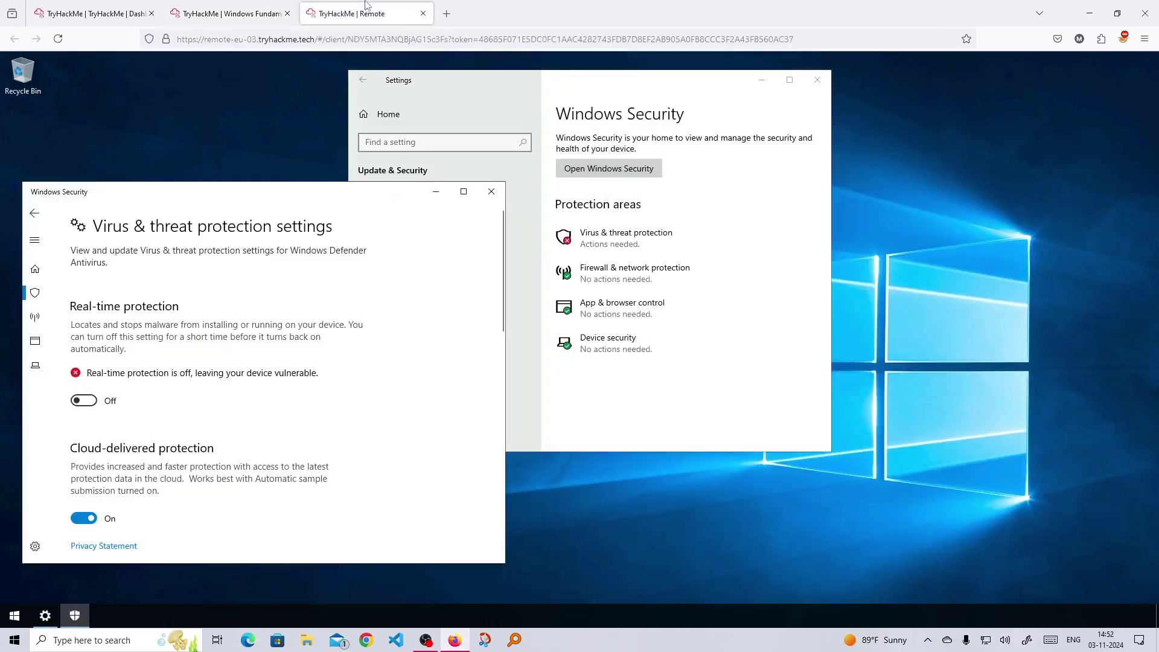
click(226, 14)
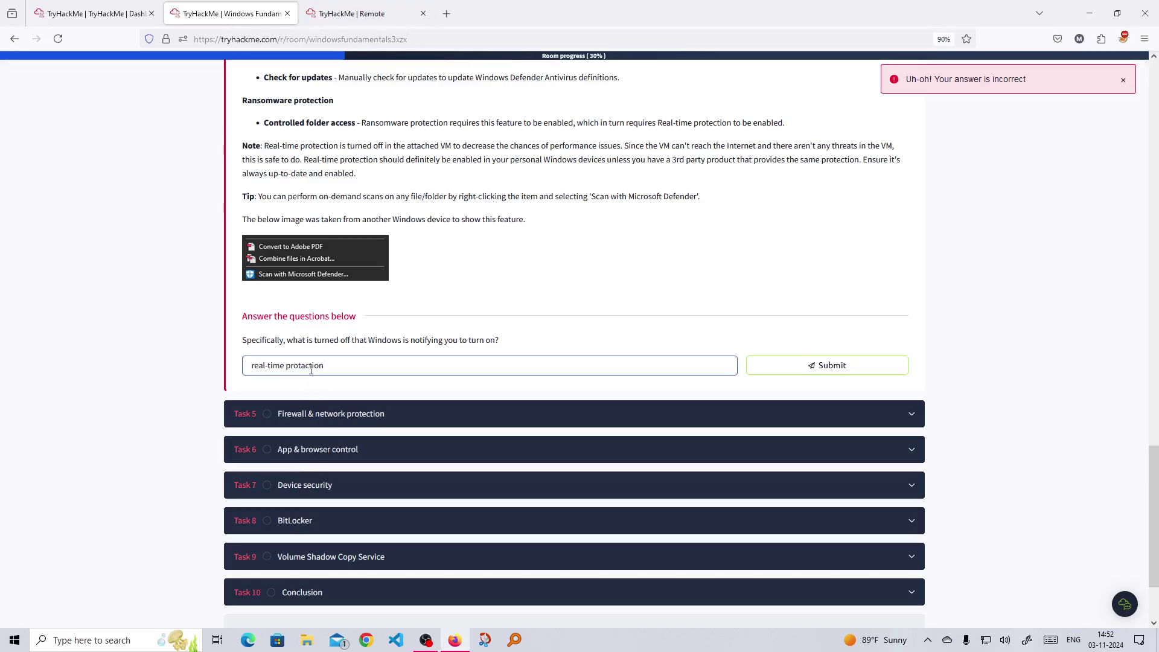
key(BackSpace)
text(e)
key(Return)
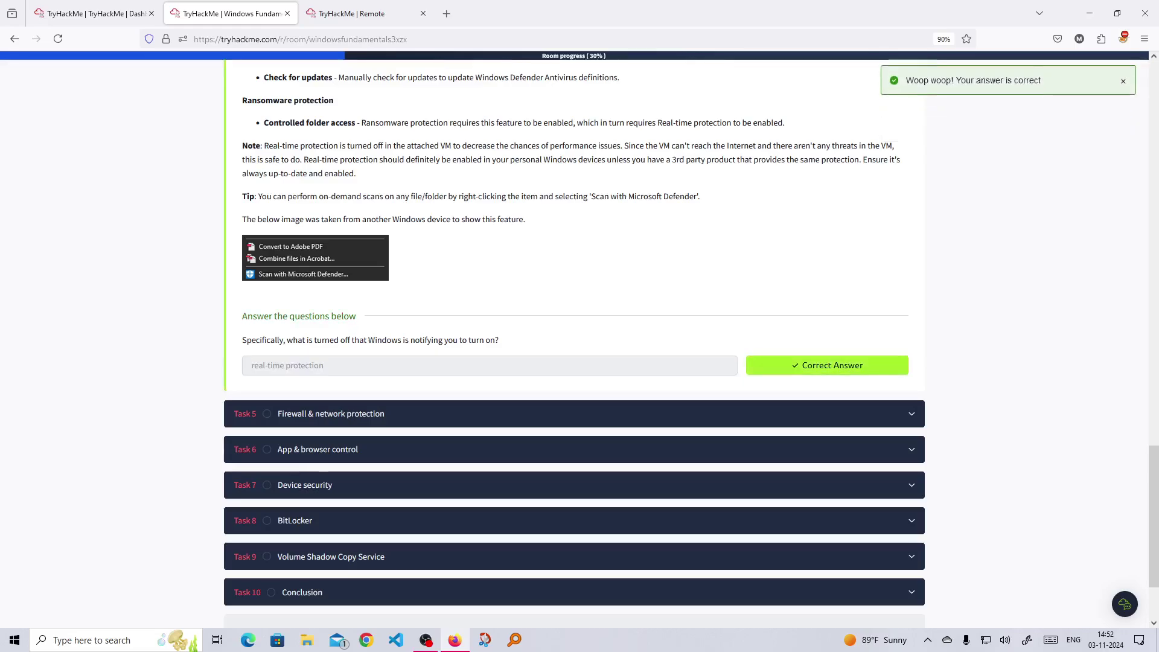
Step: Open Task 5, Firewall & network protection, and read the firewall definition and the network overview
scroll(485, 307, down, 3)
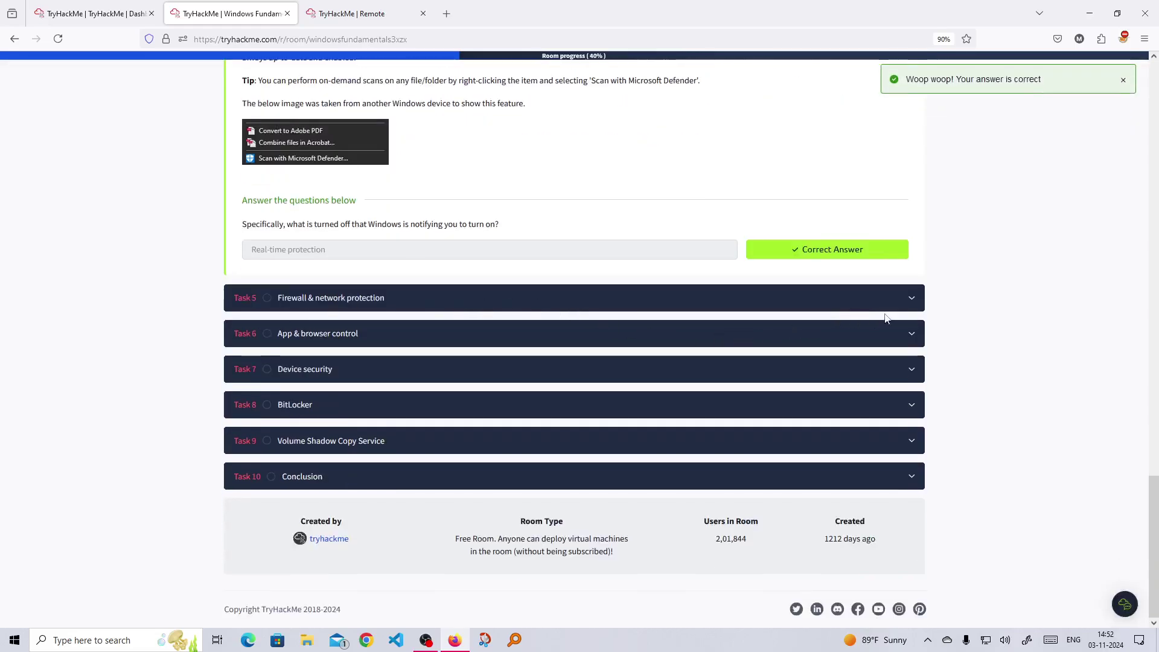
click(907, 300)
scroll(726, 362, down, 10)
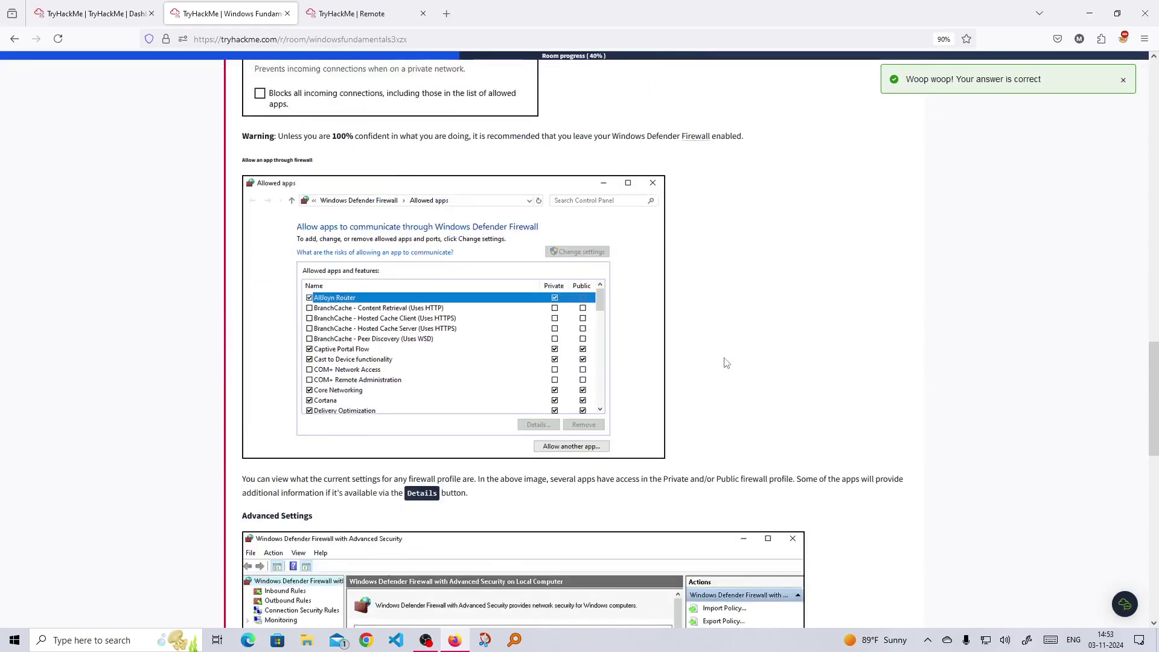
scroll(725, 363, up, 12)
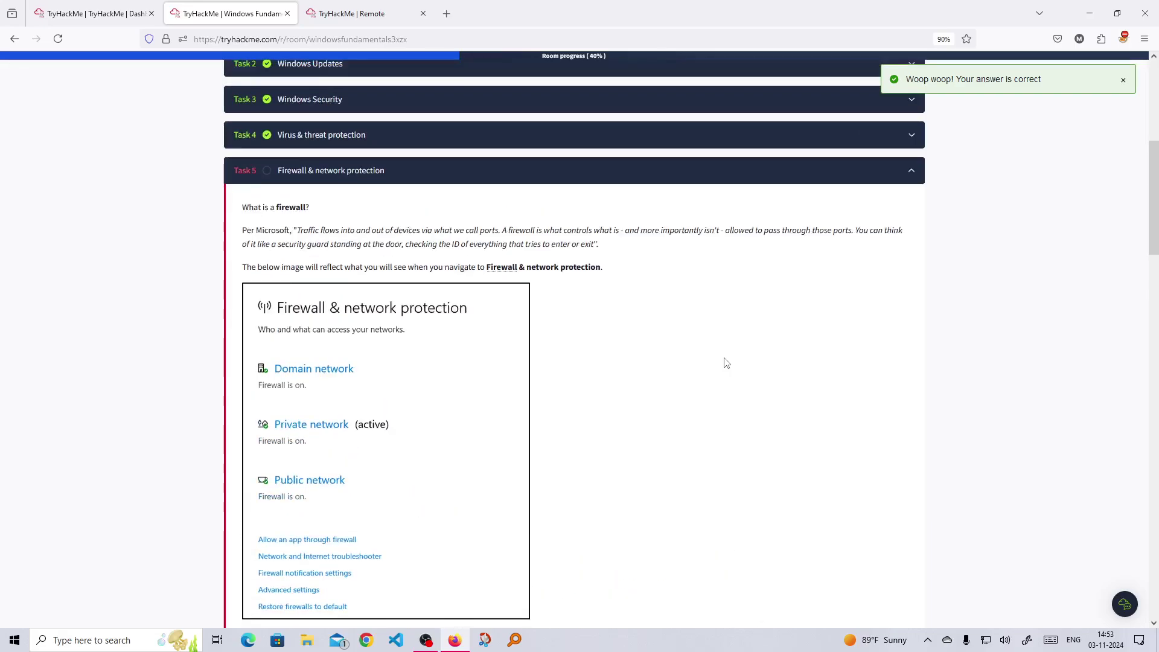
scroll(726, 362, up, 3)
scroll(726, 363, down, 6)
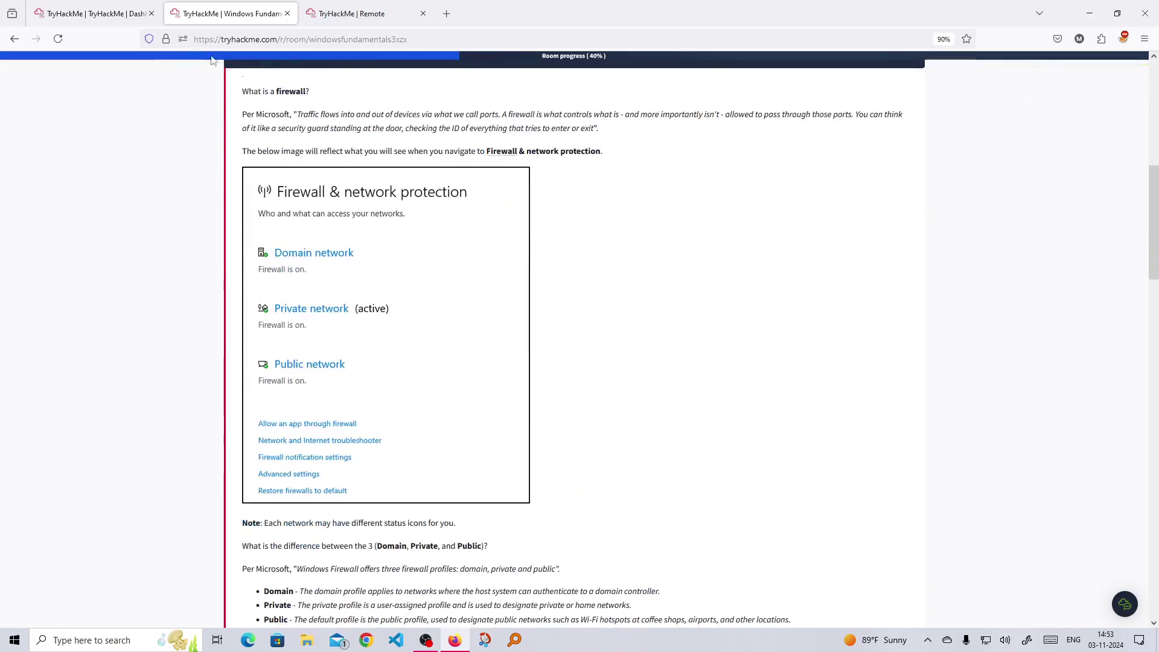
scroll(346, 210, down, 2)
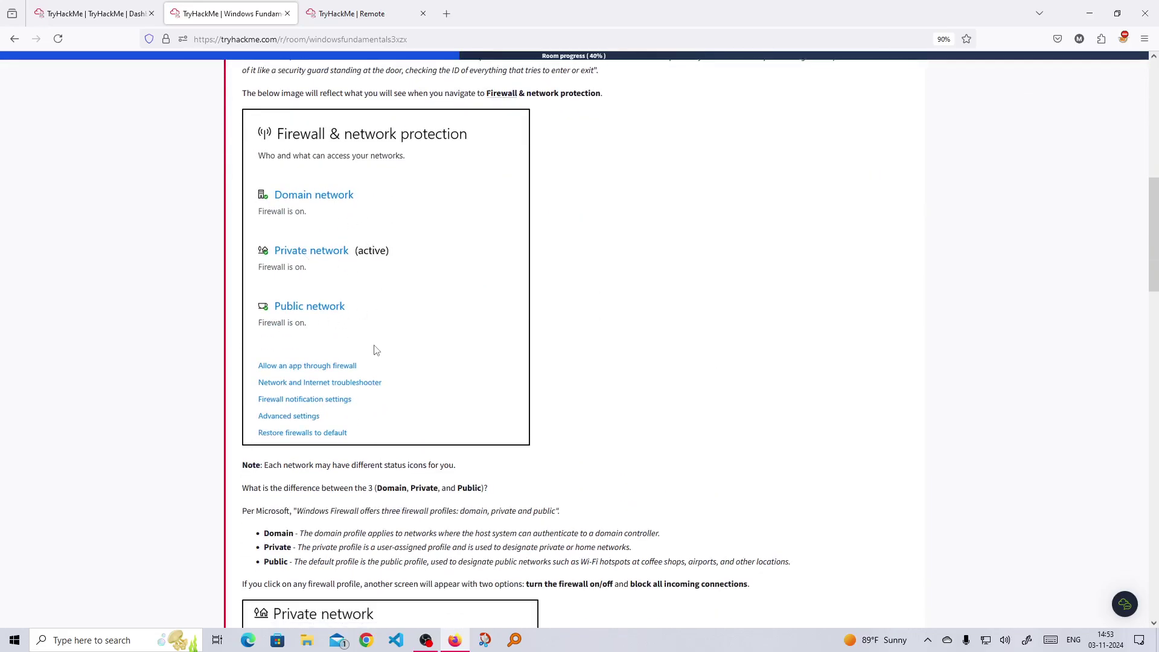
scroll(374, 350, down, 8)
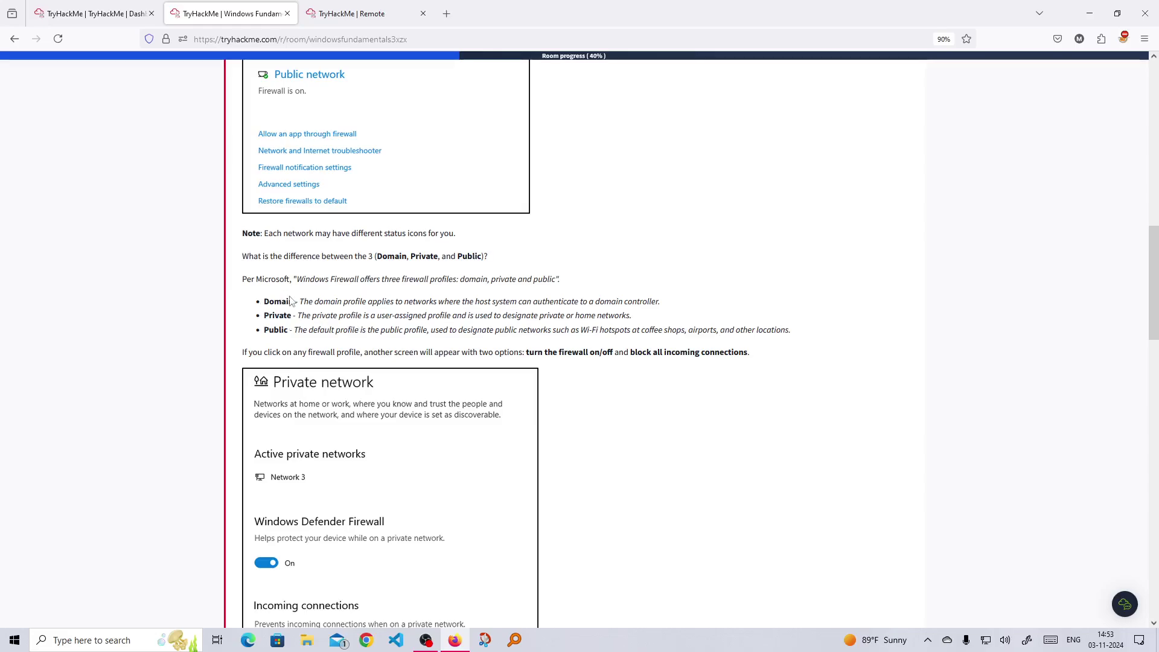
Step: Highlight and read the descriptions of the Domain, Private and Public firewall profiles in turn
drag(302, 301, 658, 302)
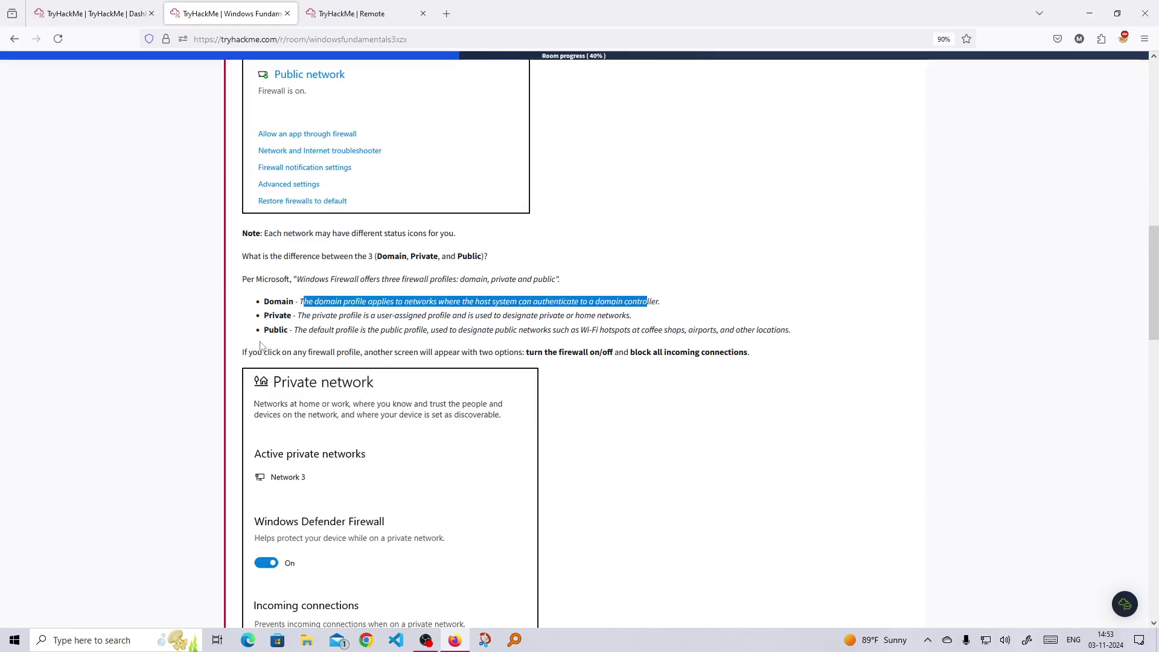
click(319, 314)
drag(299, 315, 668, 316)
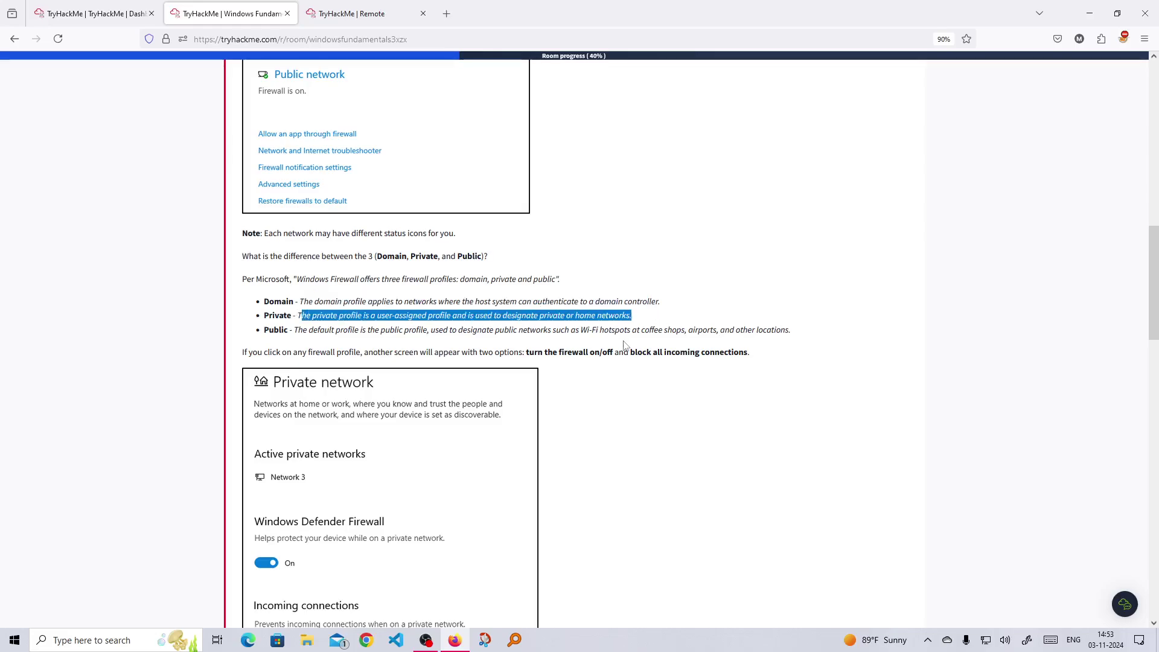
click(619, 347)
drag(296, 334, 749, 330)
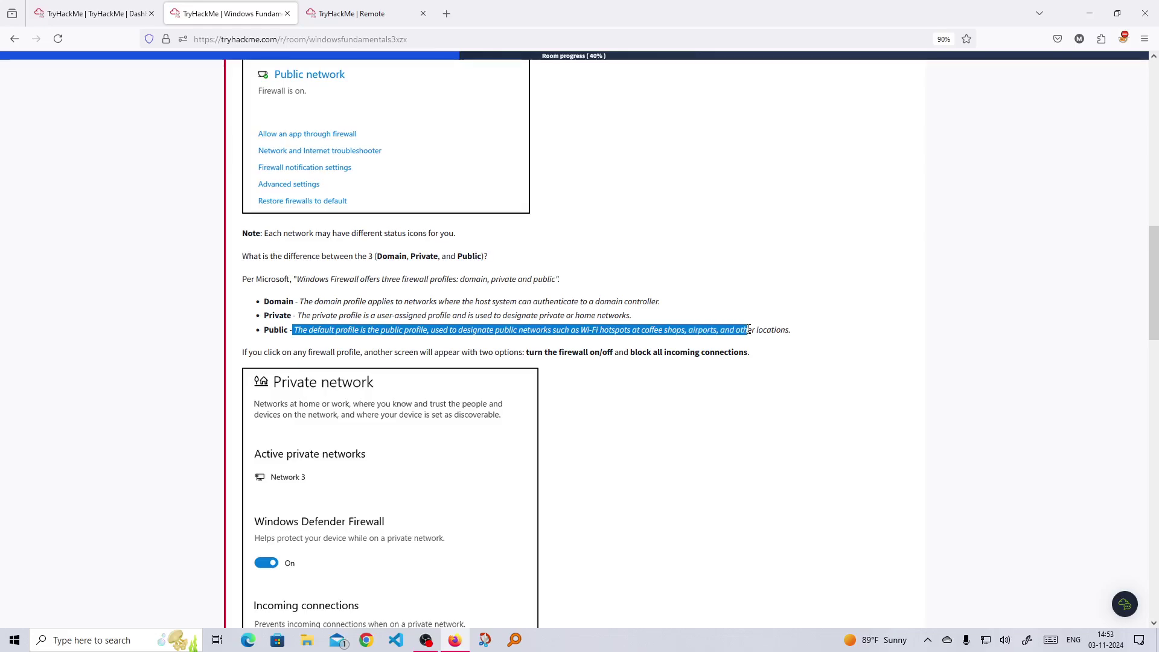
click(748, 330)
Step: Read the rest of Task 5 on the private network options, allowed apps and advanced firewall settings, down to the airport Wi-Fi question
scroll(748, 329, down, 4)
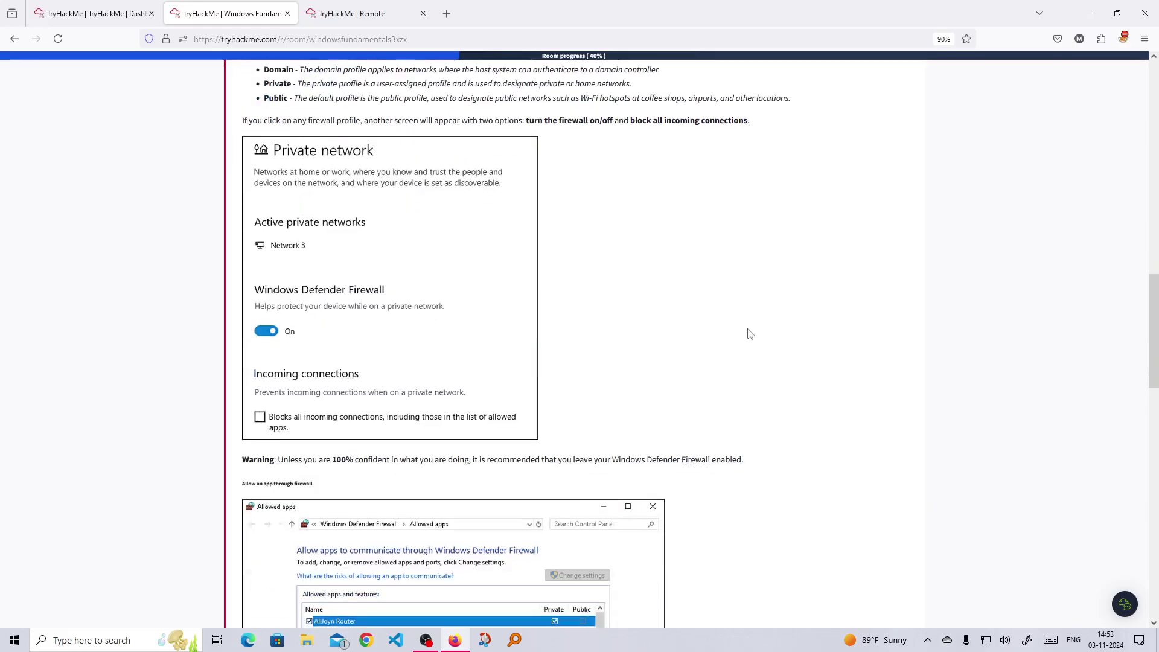
scroll(750, 333, down, 1)
scroll(750, 334, up, 1)
scroll(520, 341, down, 5)
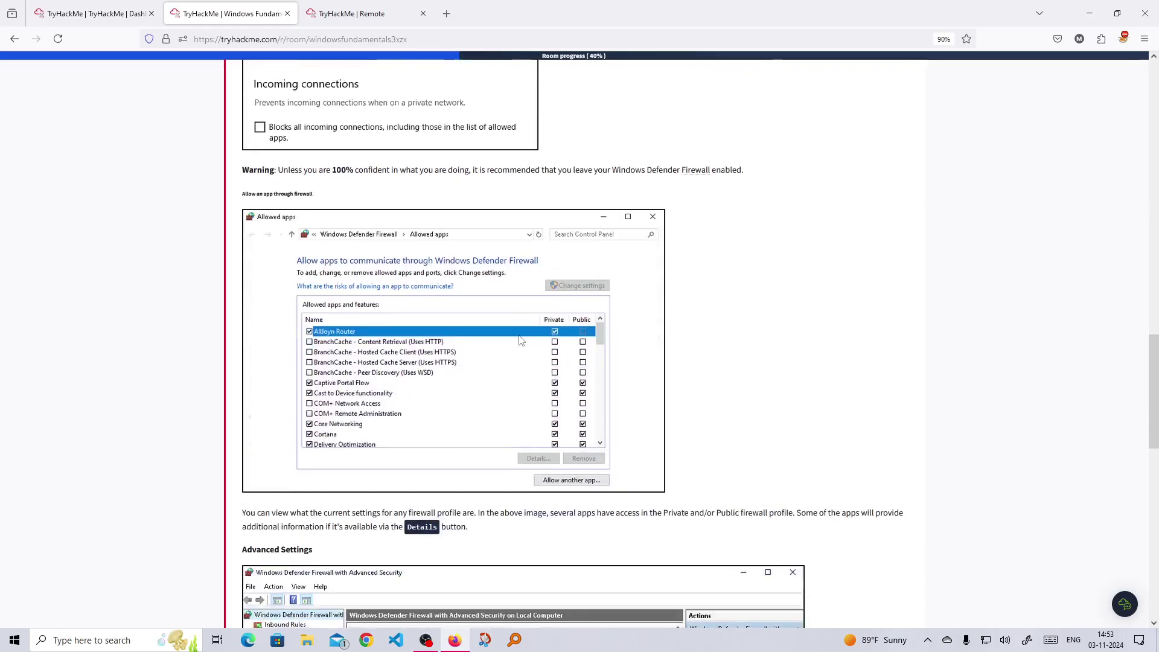
scroll(520, 341, down, 1)
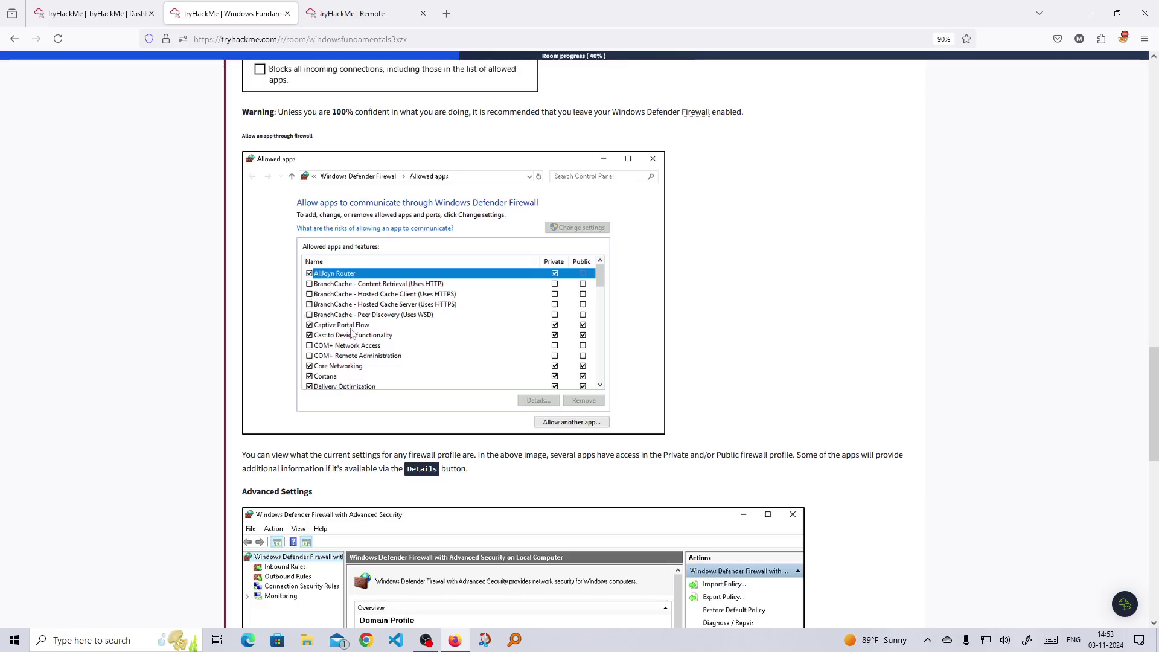
scroll(351, 332, down, 3)
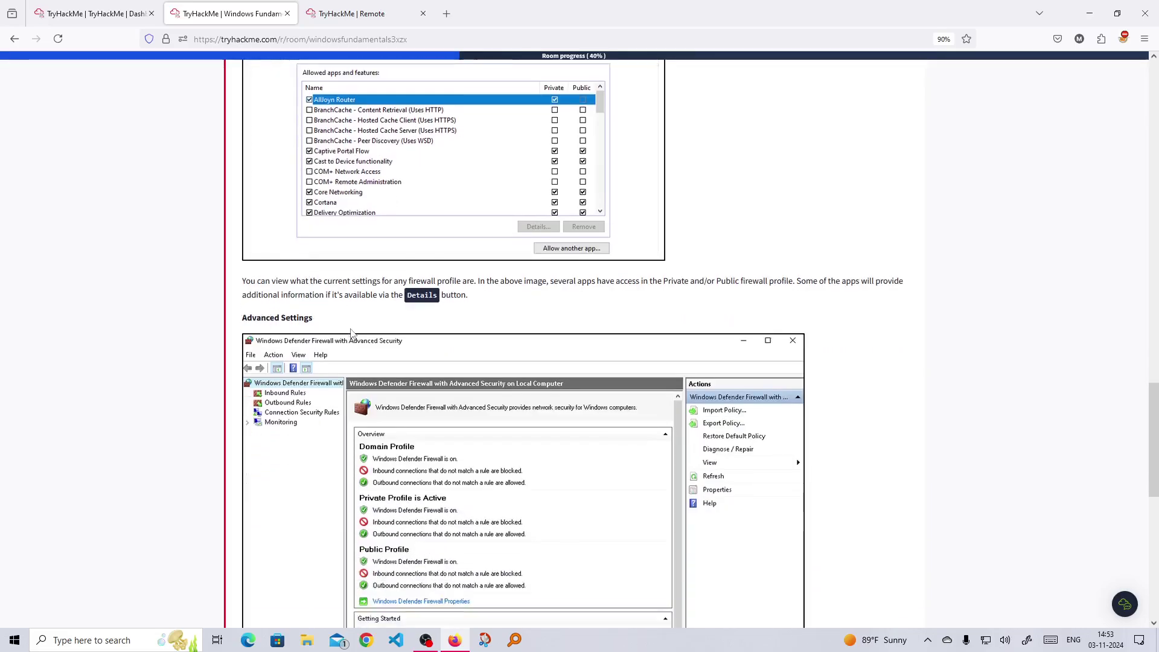
scroll(351, 332, down, 1)
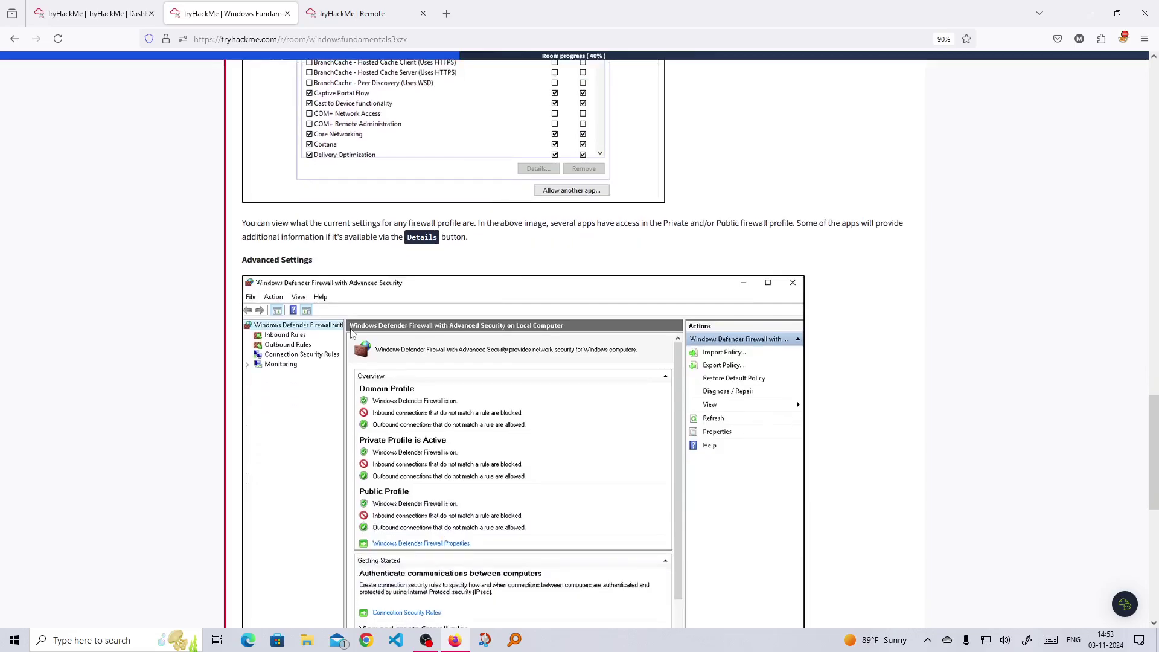
scroll(351, 332, down, 3)
scroll(352, 333, down, 3)
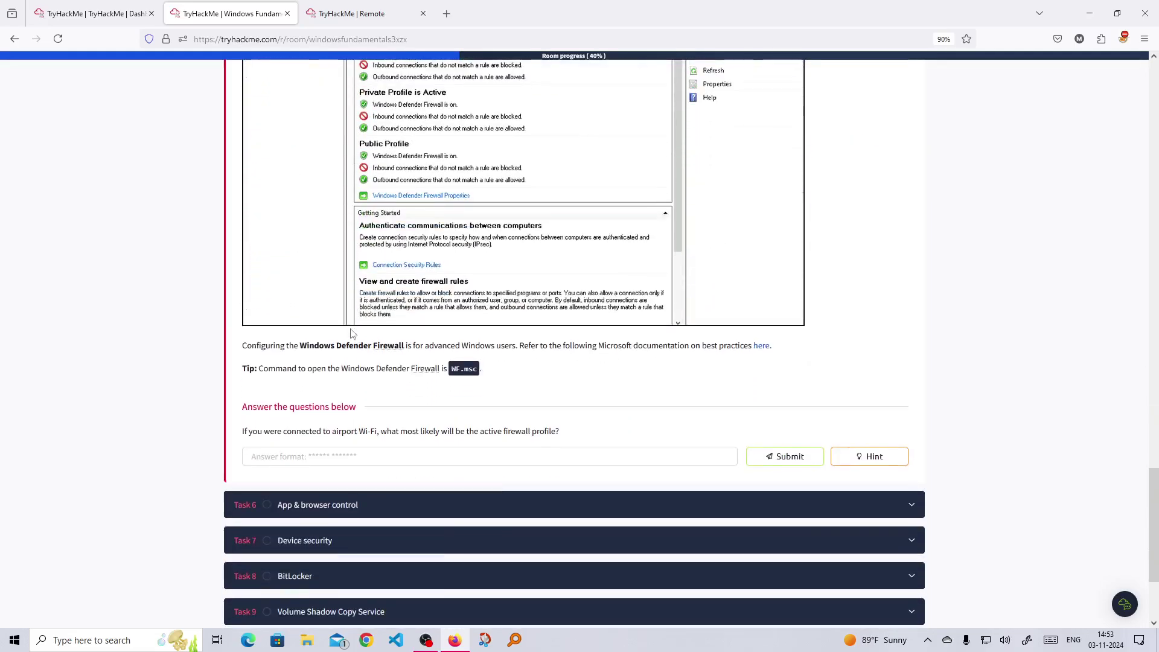
scroll(351, 333, up, 1)
scroll(352, 333, up, 1)
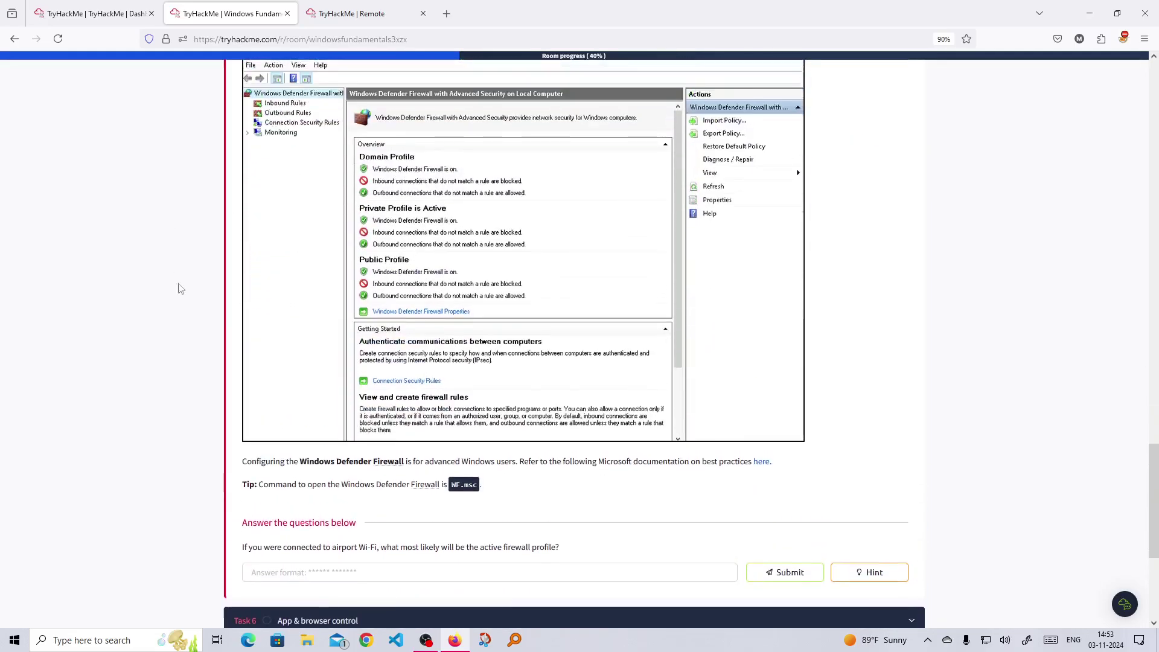
scroll(690, 515, down, 1)
Step: Copy the word "Public" from the firewall profile list and paste it into the Task 5 answer
click(688, 512)
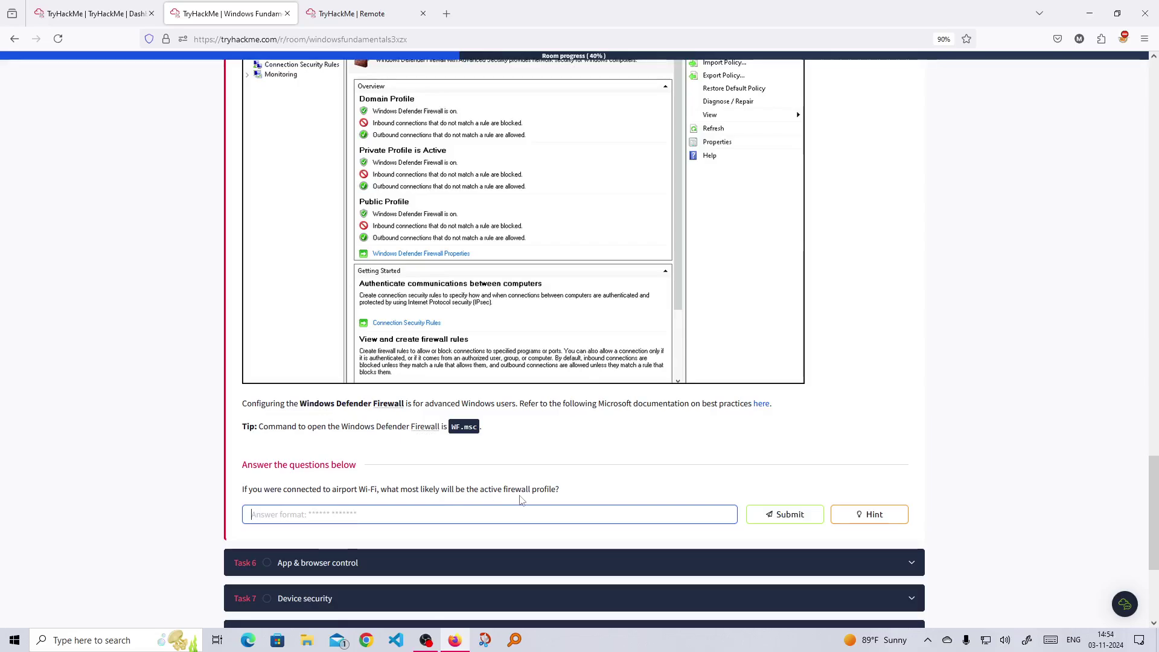
scroll(520, 499, up, 20)
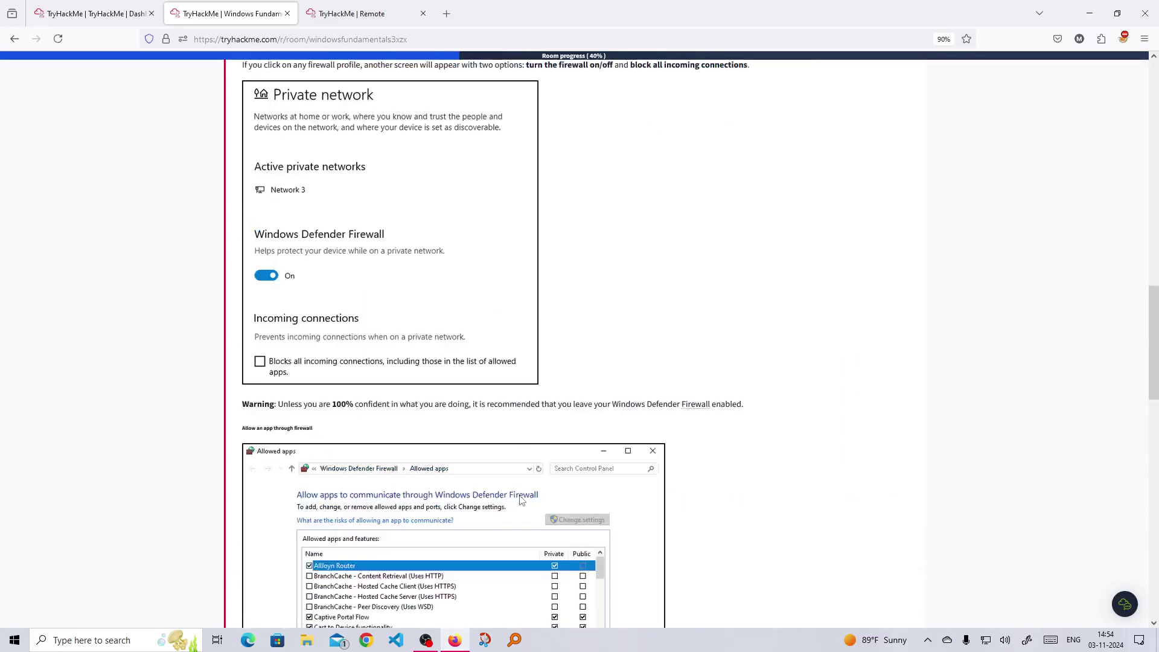
scroll(520, 500, up, 3)
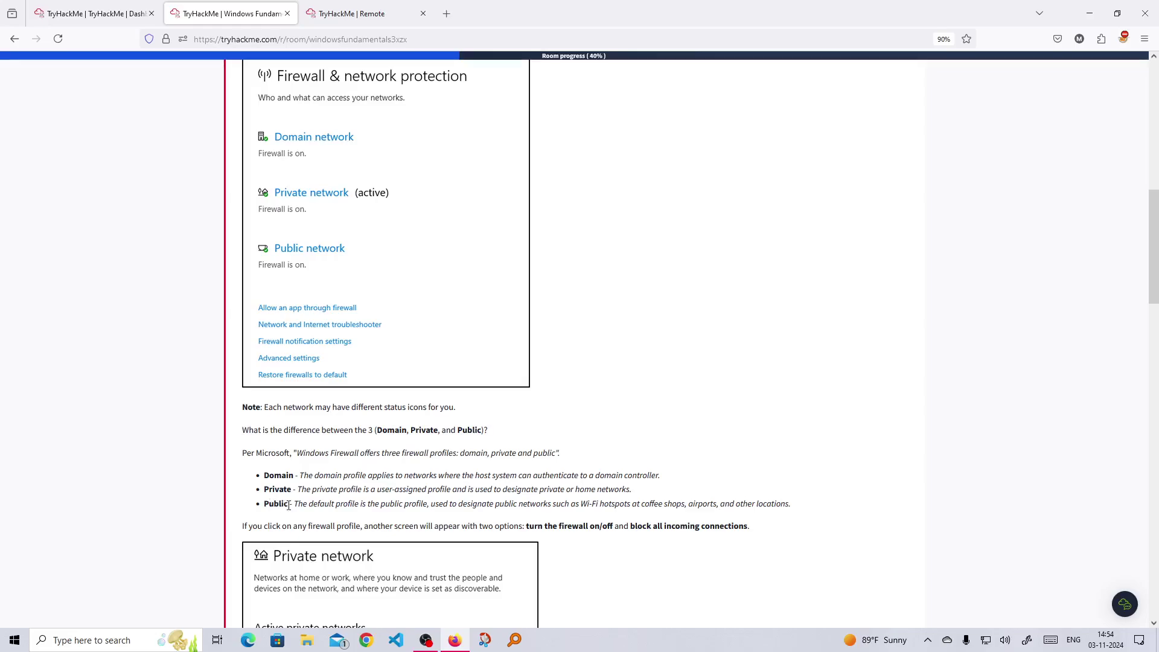
drag(287, 504, 263, 506)
key(ctrl+c)
scroll(590, 513, down, 15)
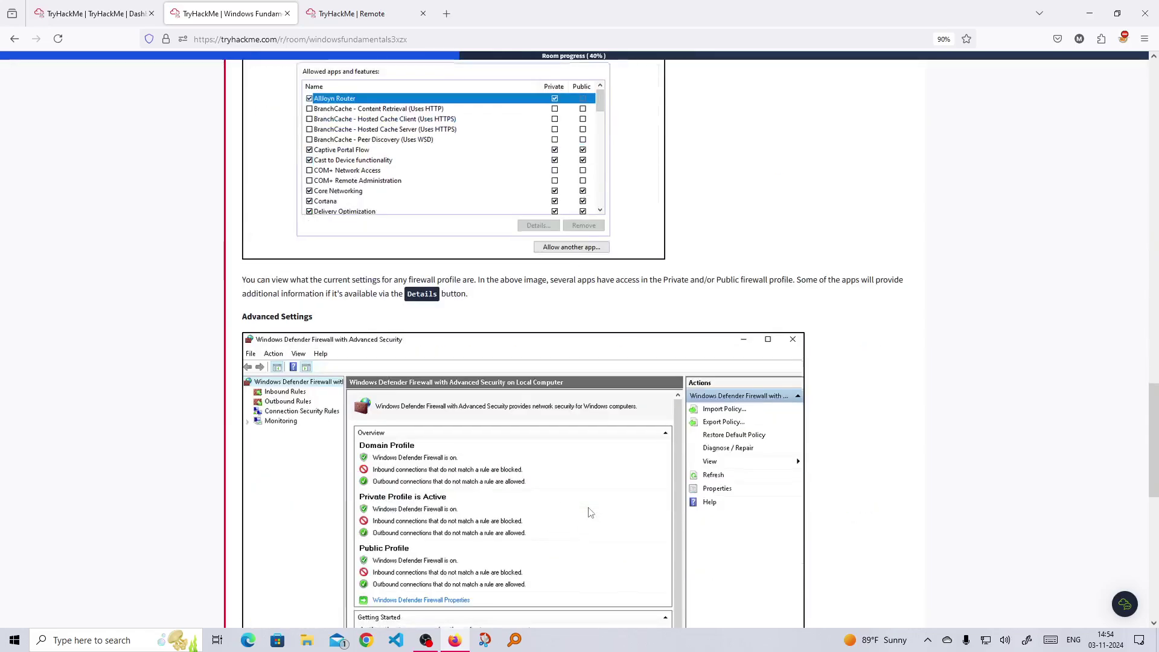
scroll(590, 513, down, 8)
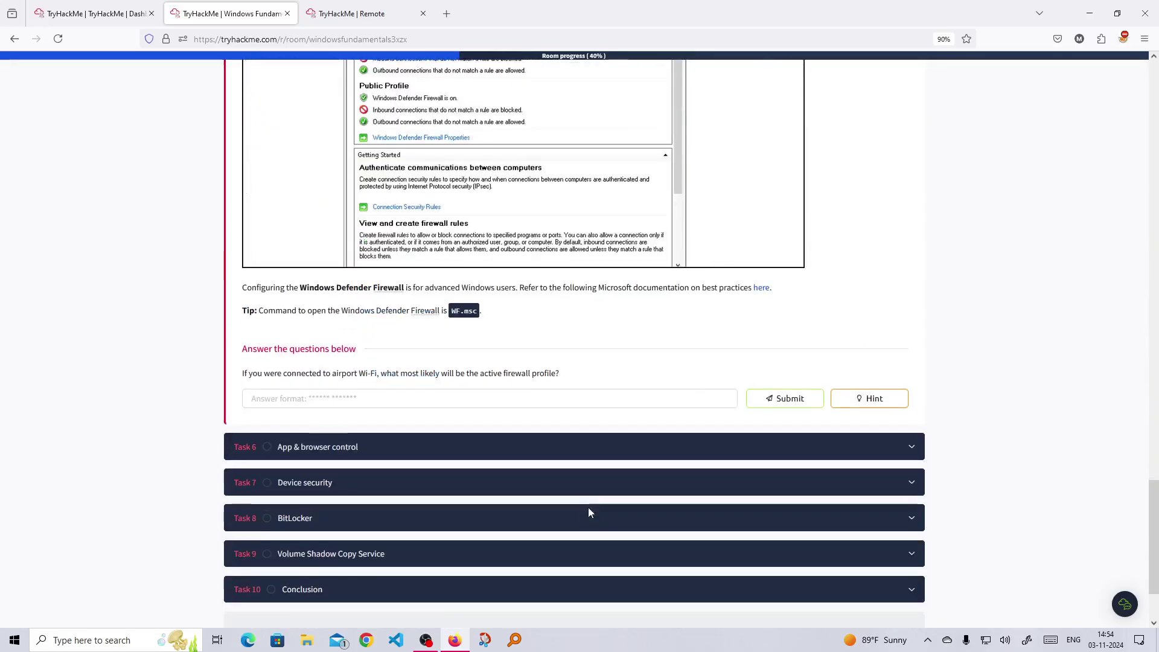
click(461, 399)
key(ctrl+v)
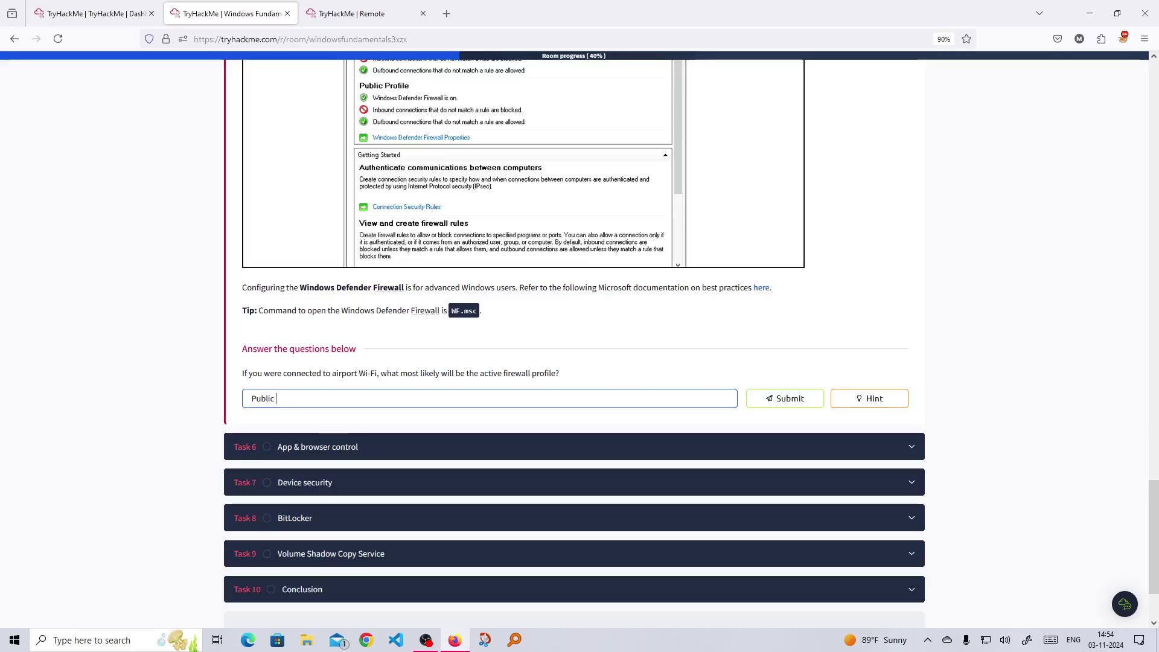
Step: Try submitting "Public profile" as the Task 5 answer
text(profi)
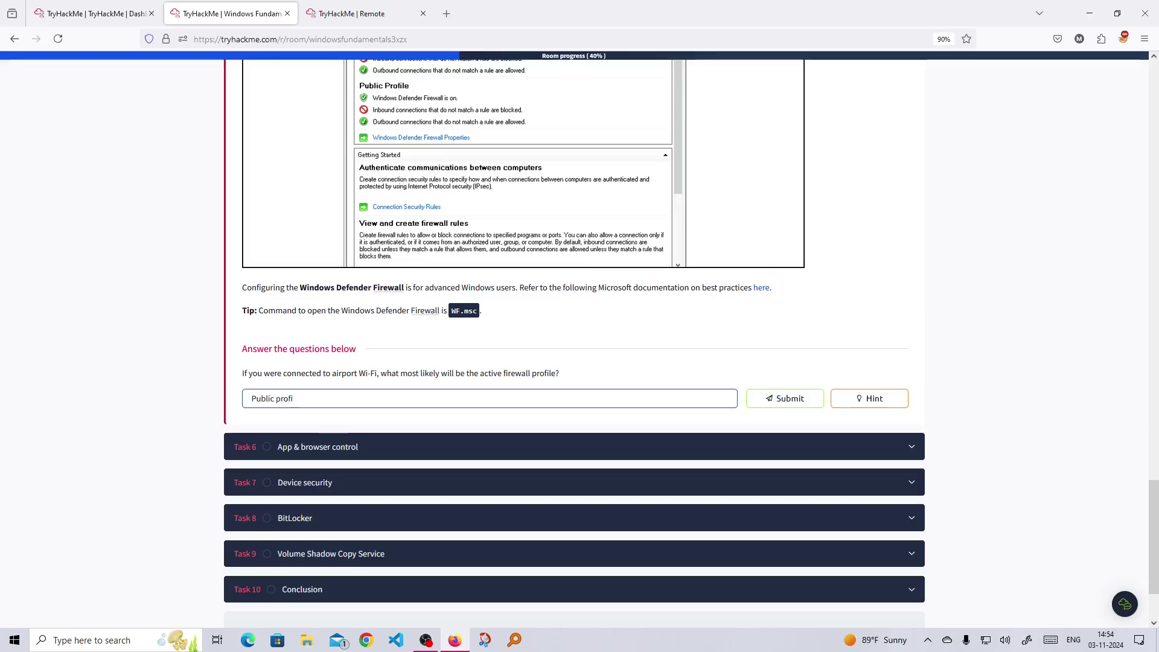
text(le)
key(Return)
Step: Change the Task 5 answer to "Public network" and submit it
key(BackSpace)
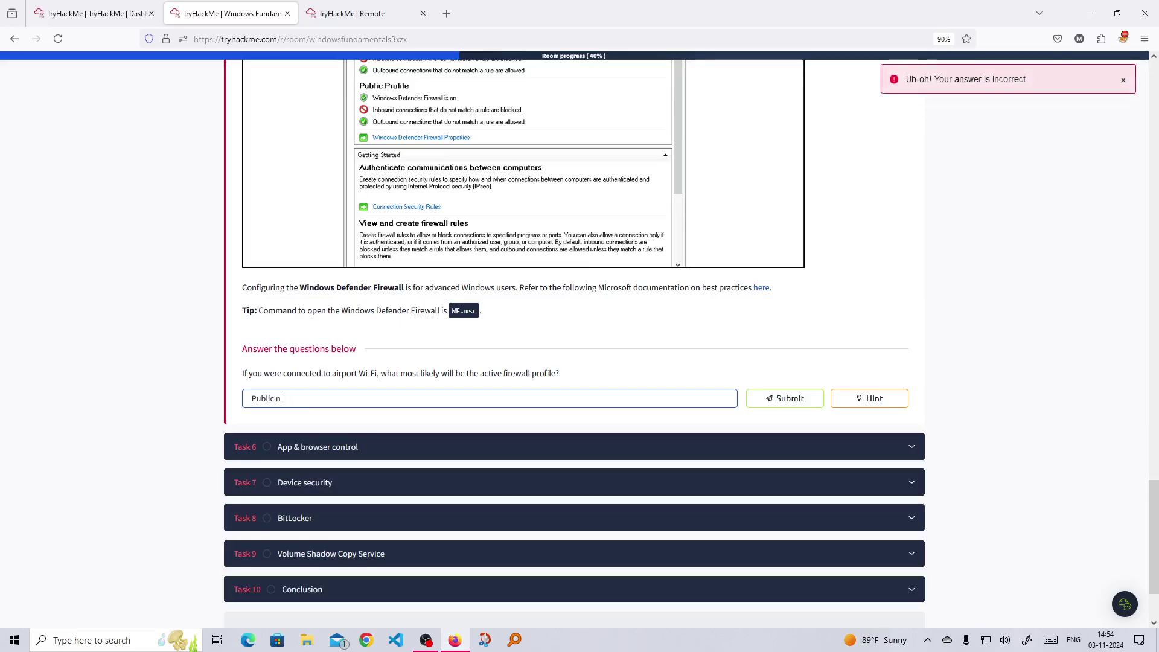
text(two)
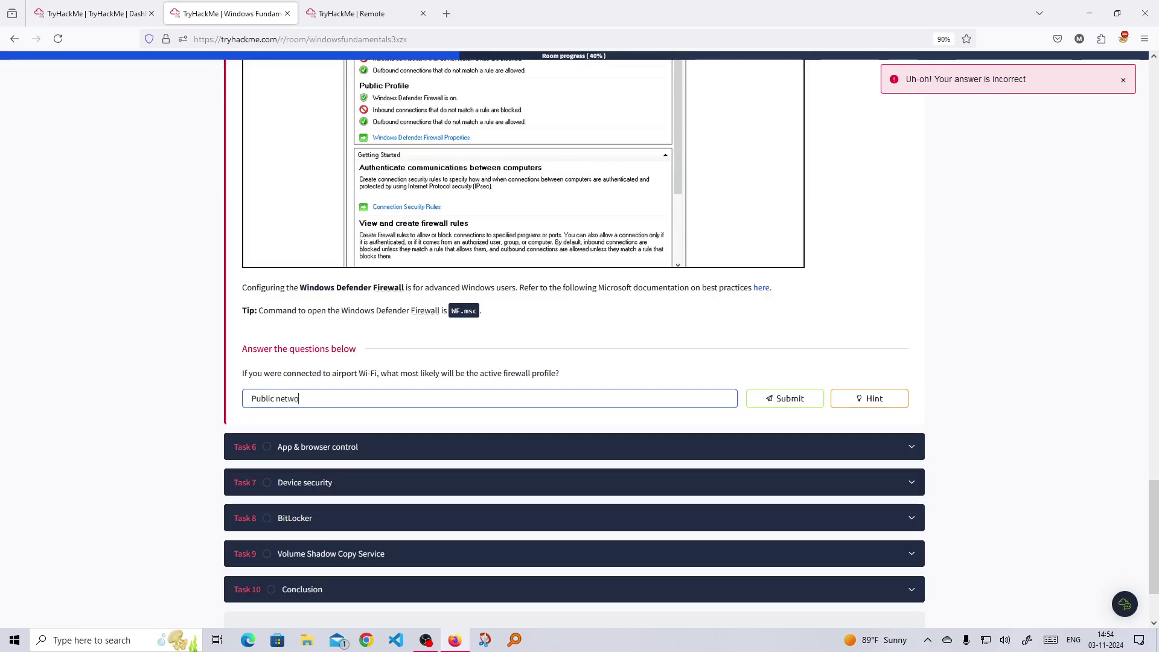
text(rk)
key(Return)
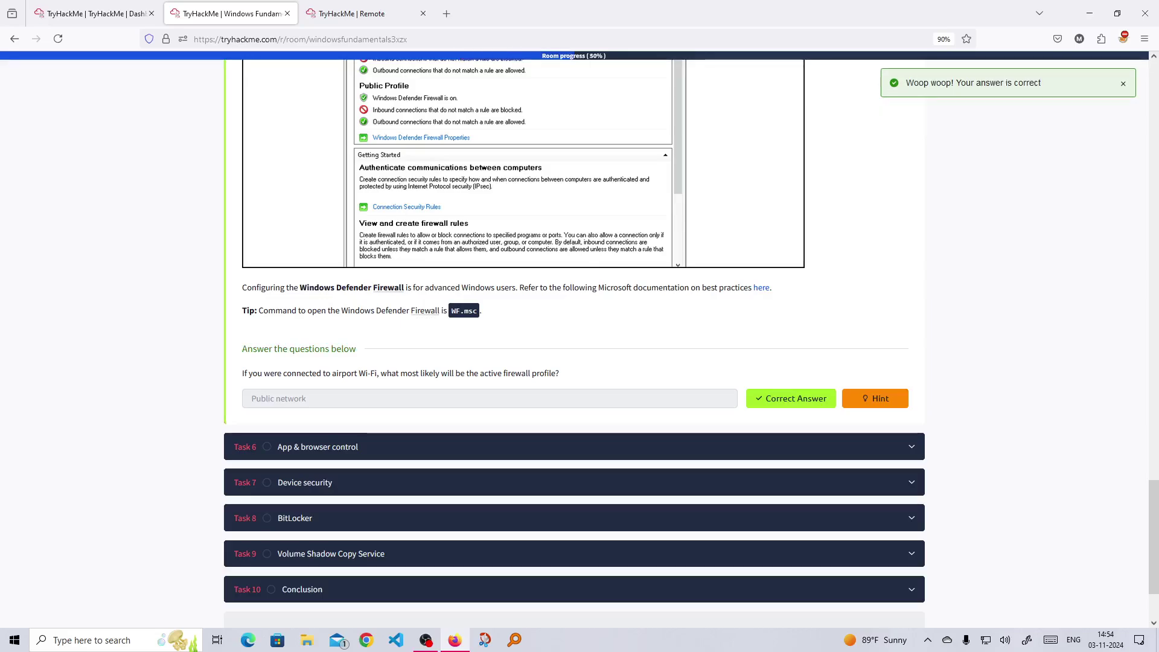
Step: Open Task 6 on app and browser control and read its Microsoft Defender SmartScreen section and the app and file checking options
scroll(344, 424, down, 2)
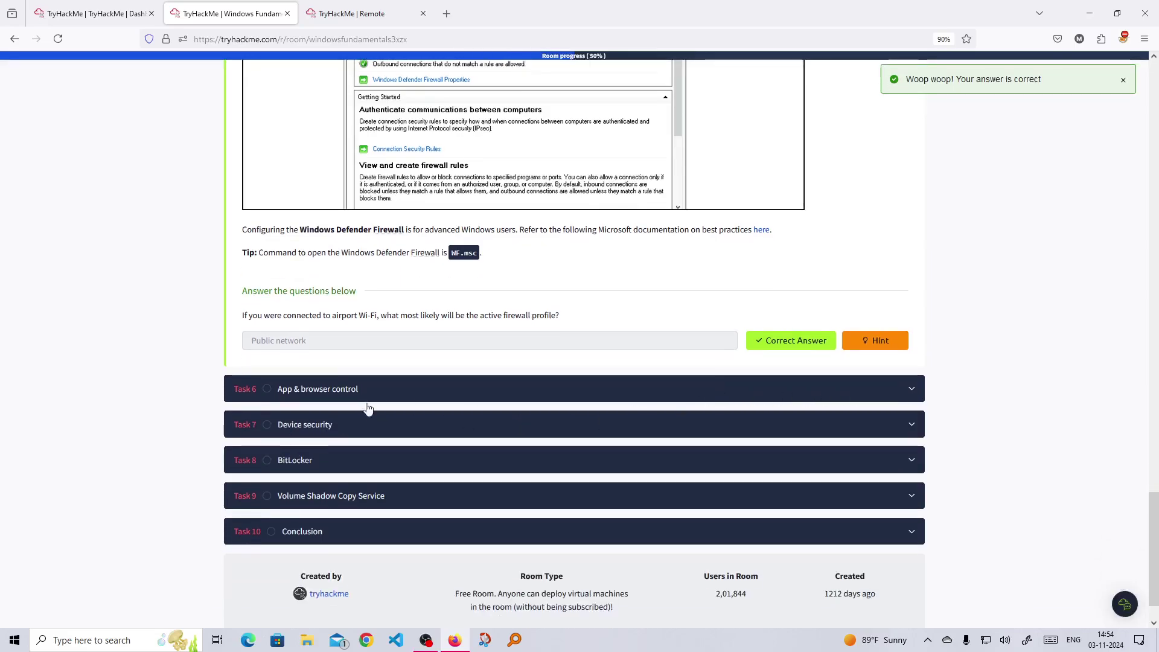
click(911, 389)
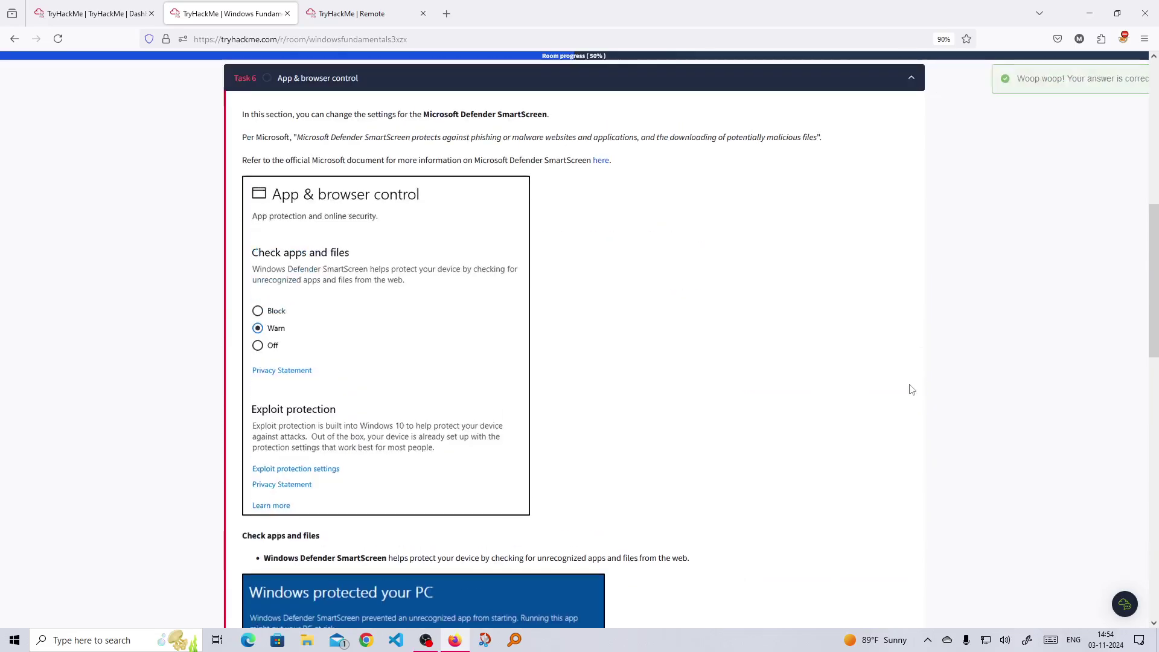
scroll(912, 390, up, 4)
scroll(912, 390, down, 2)
scroll(467, 392, down, 1)
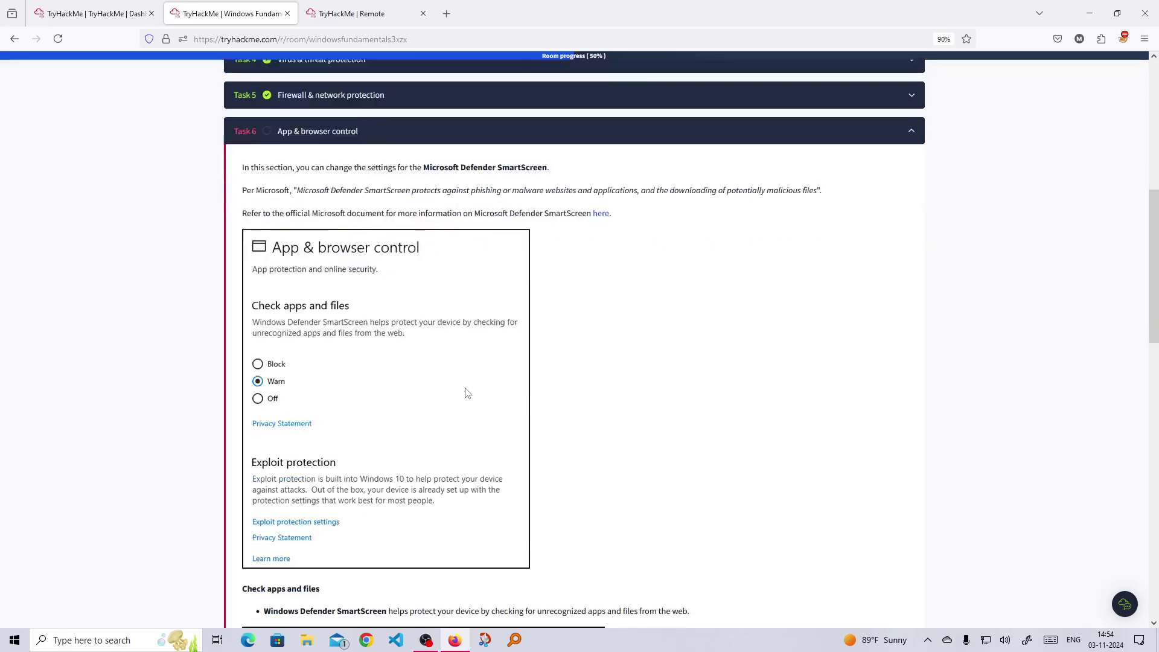
scroll(468, 393, down, 2)
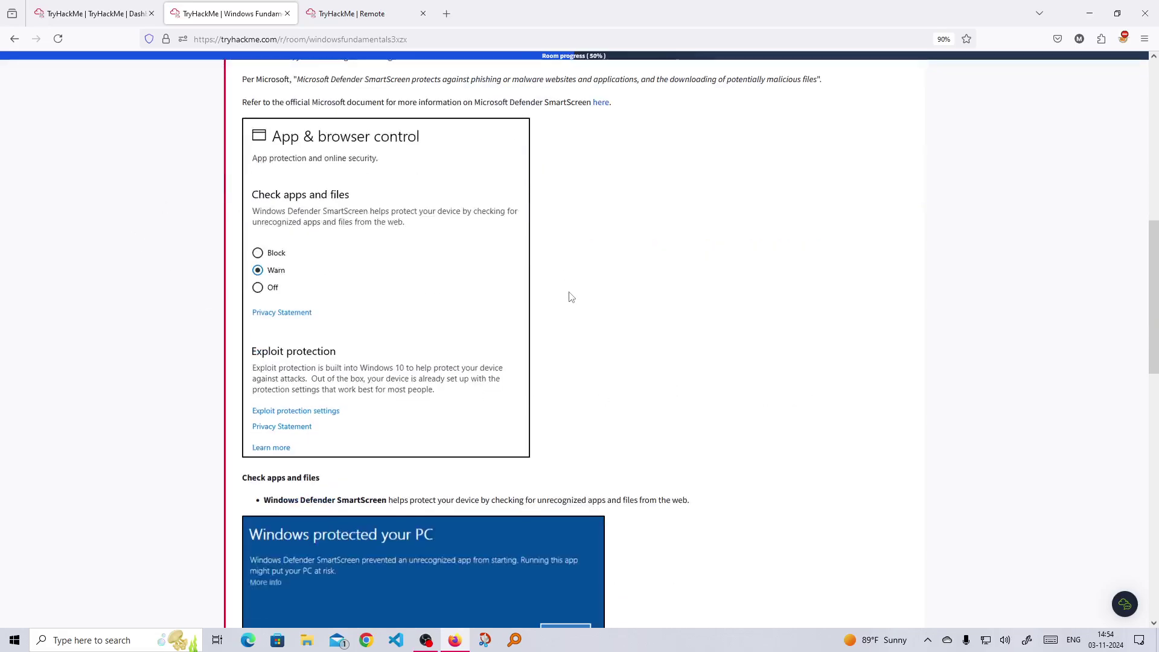
scroll(439, 257, down, 1)
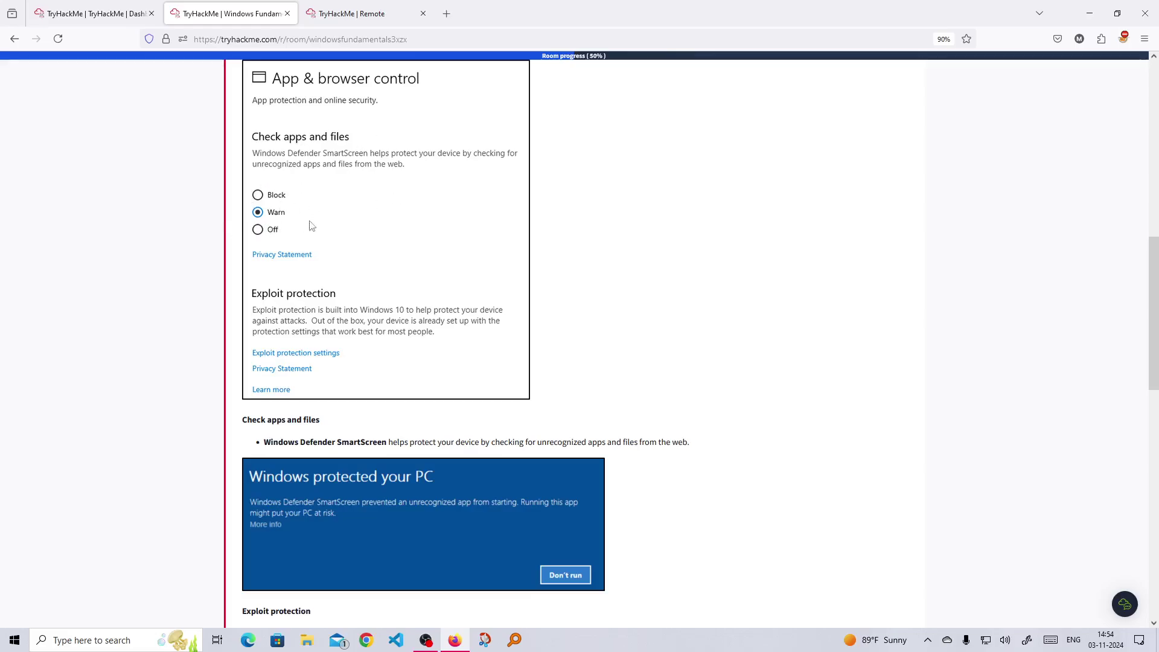
scroll(723, 281, up, 1)
scroll(723, 281, up, 1)
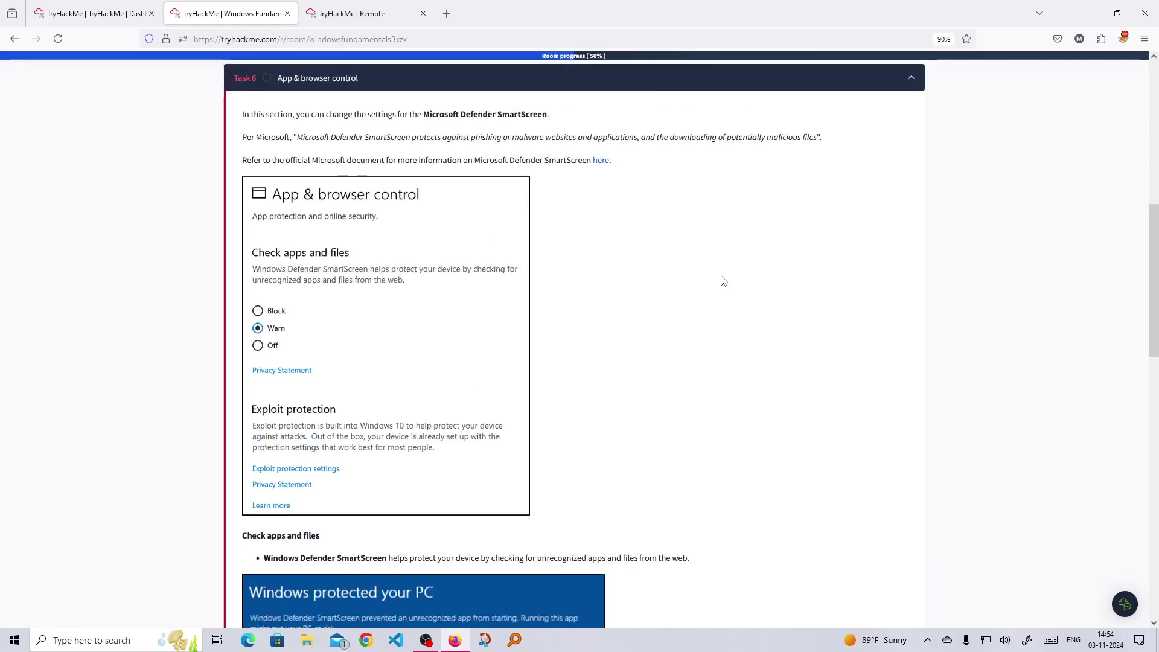
scroll(496, 338, down, 1)
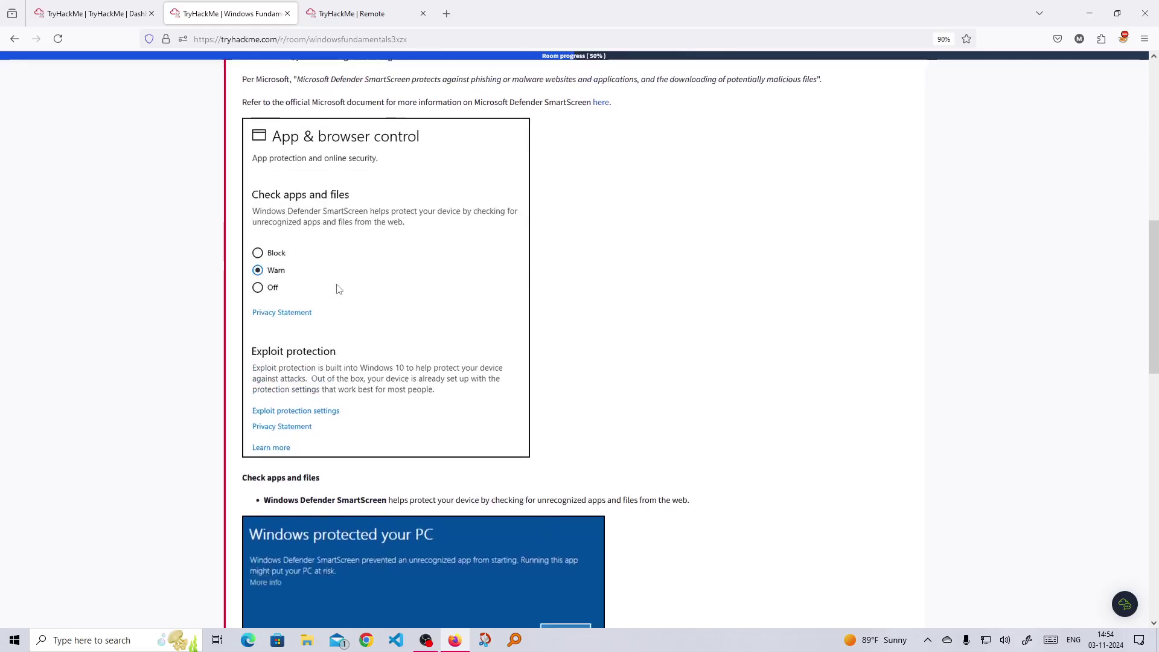
scroll(337, 289, down, 4)
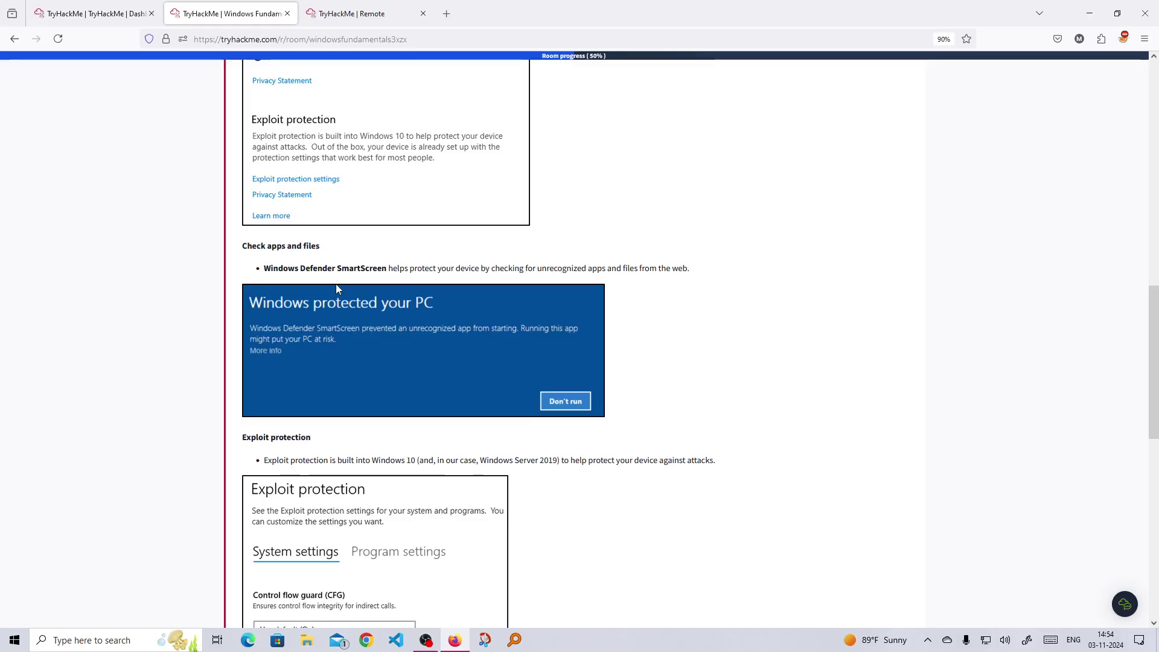
Step: Read the exploit protection section of Task 6 and mark its no-answer question as complete
scroll(525, 406, down, 3)
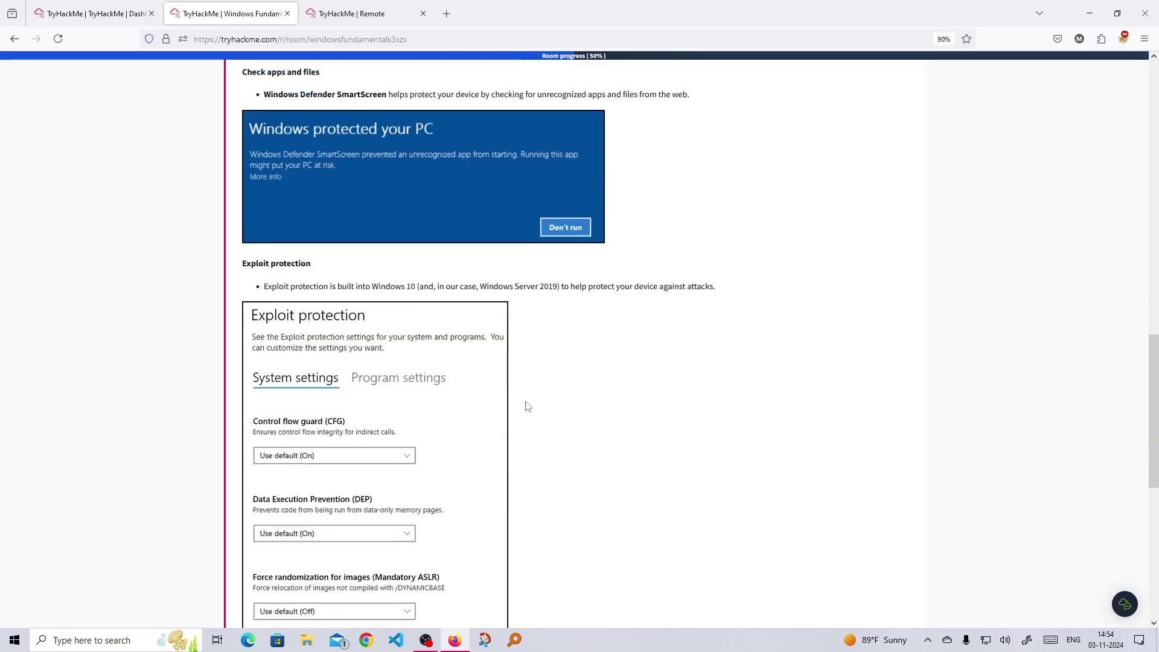
scroll(525, 406, down, 3)
scroll(525, 406, down, 3)
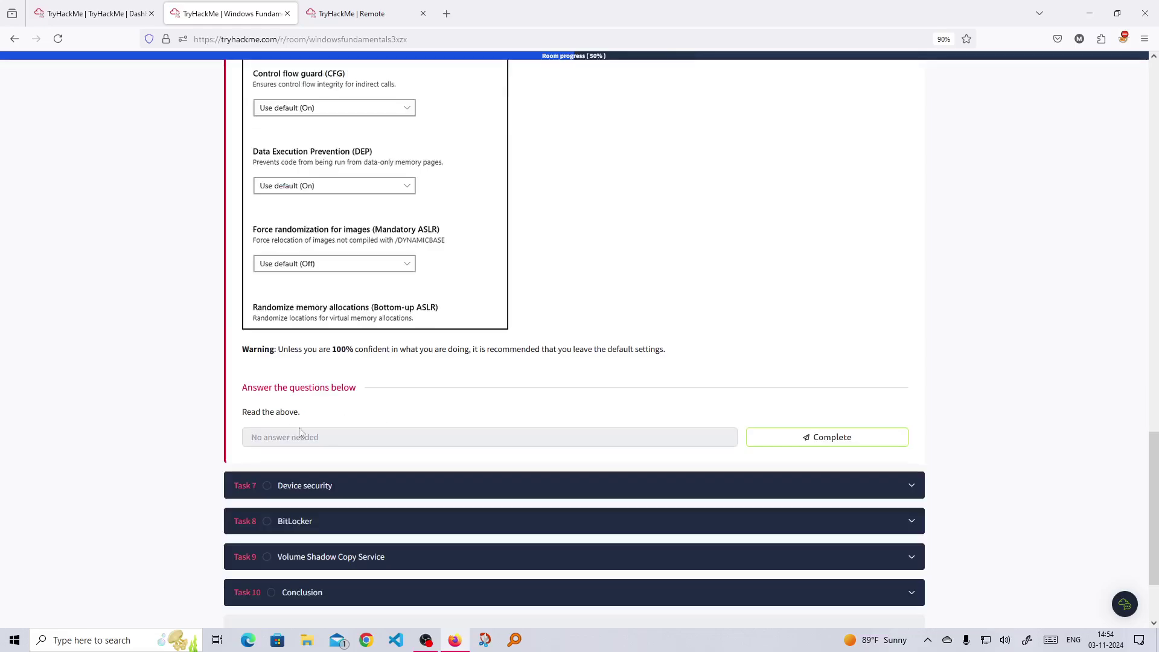
click(859, 443)
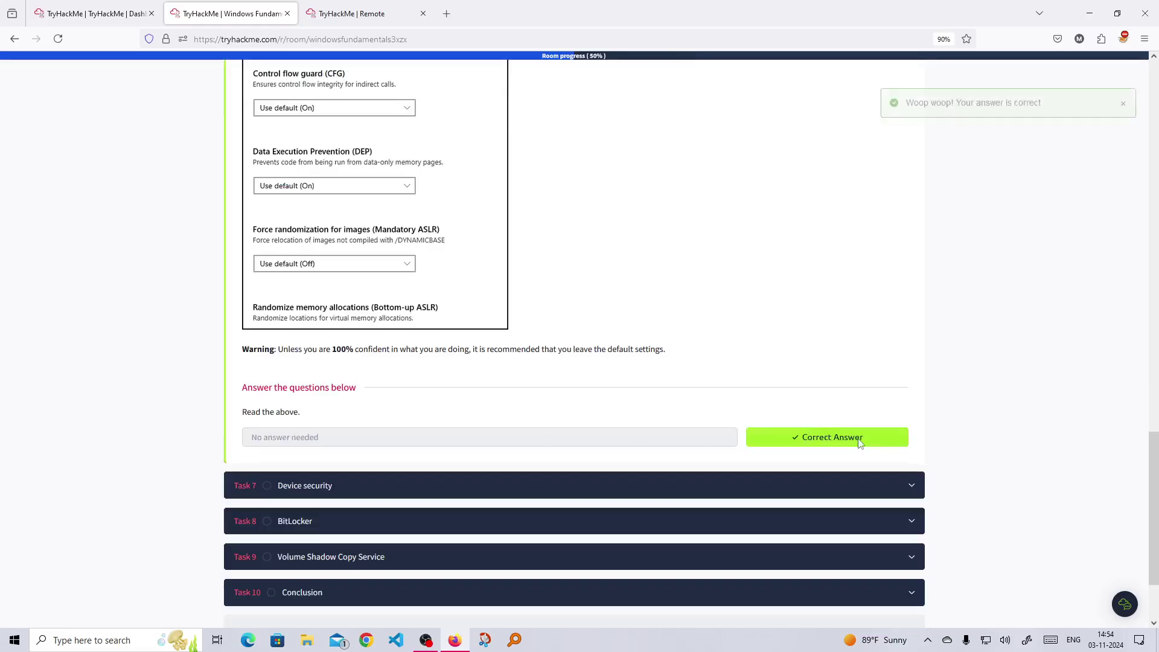
Step: Open Task 7 on device security and read about core isolation, the security processor and the Trusted Platform Module, down to the question
click(907, 486)
scroll(906, 487, down, 15)
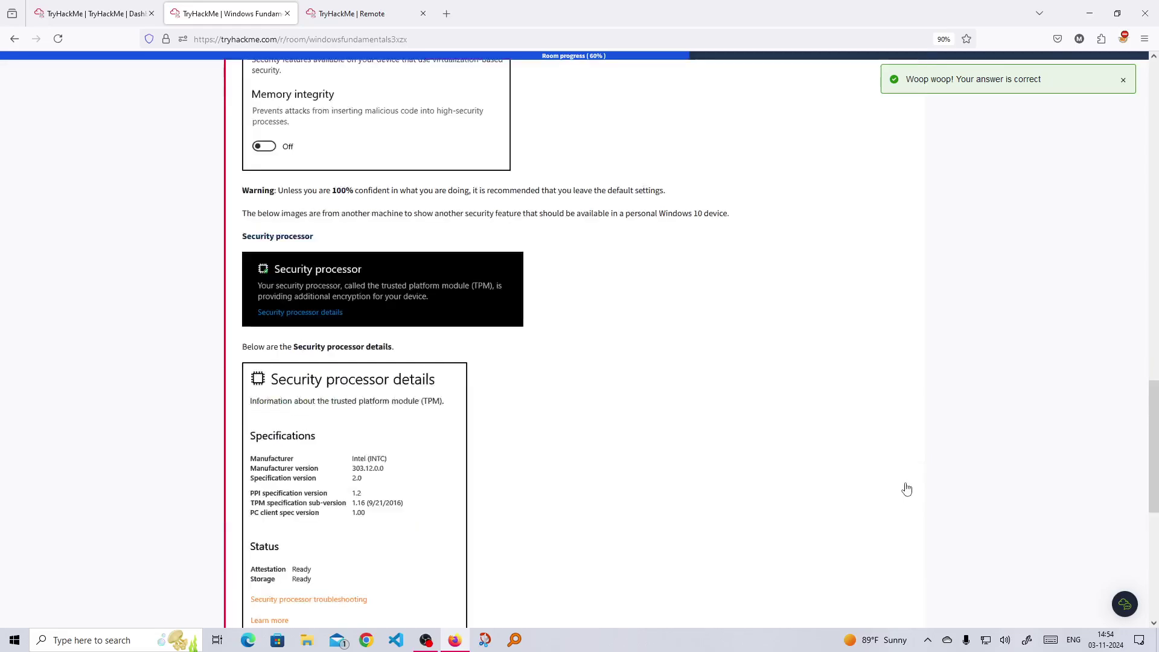
scroll(733, 492, up, 12)
scroll(735, 492, up, 3)
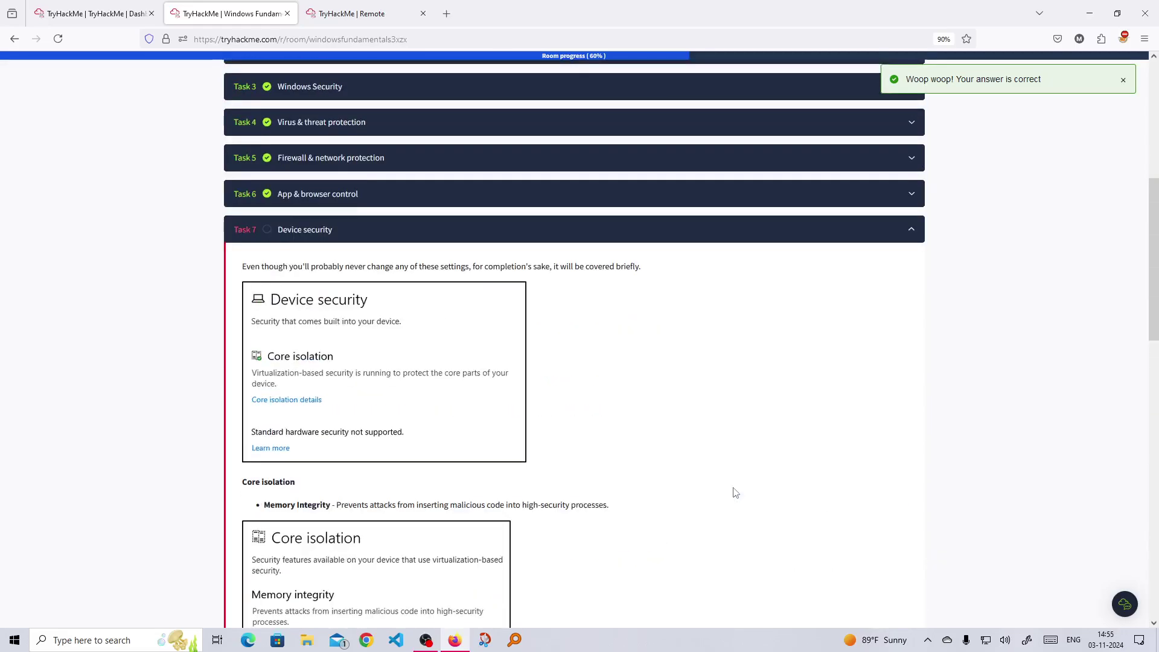
scroll(404, 389, down, 8)
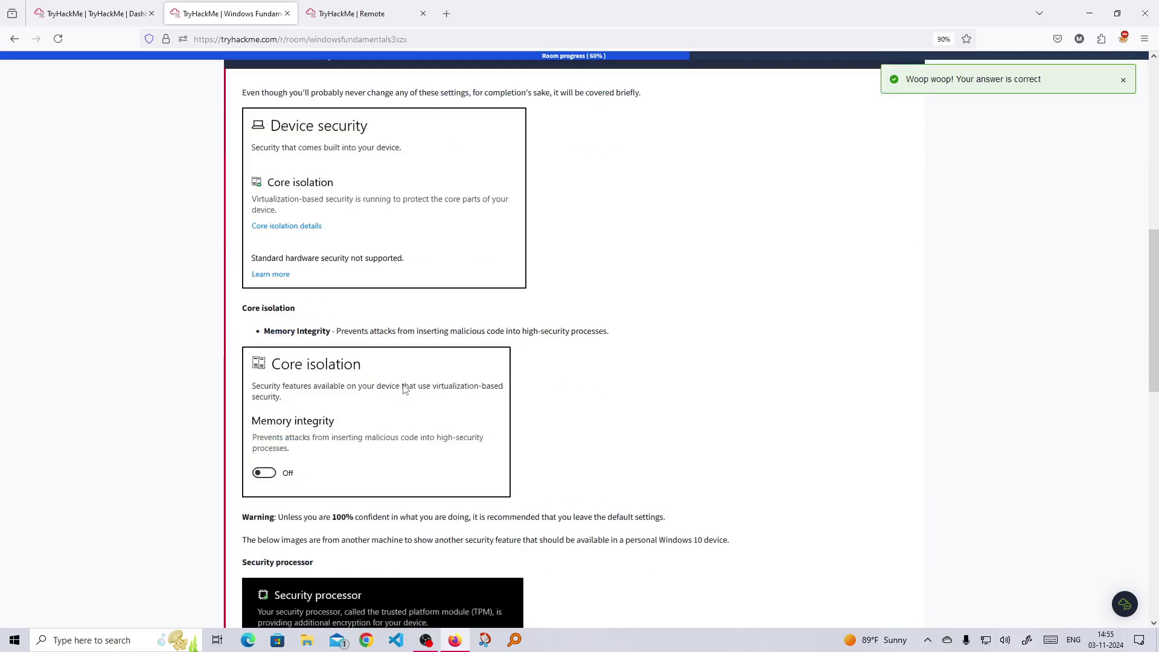
scroll(406, 510, down, 4)
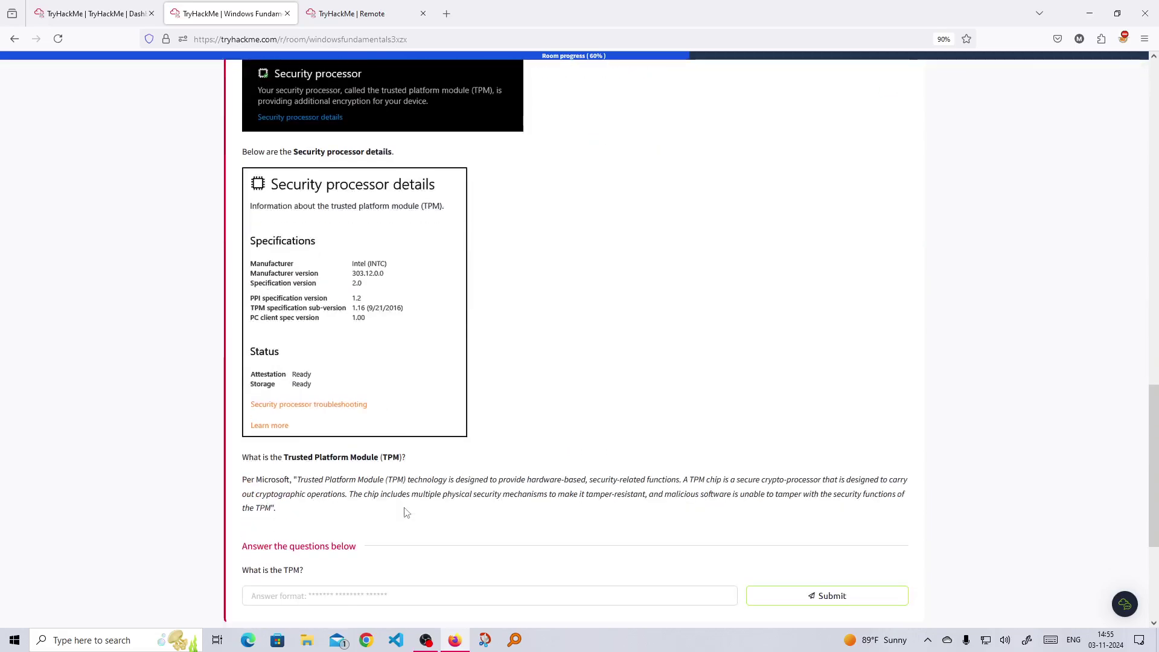
scroll(398, 519, up, 2)
scroll(401, 483, down, 2)
drag(318, 457, 396, 457)
click(362, 477)
scroll(362, 476, down, 3)
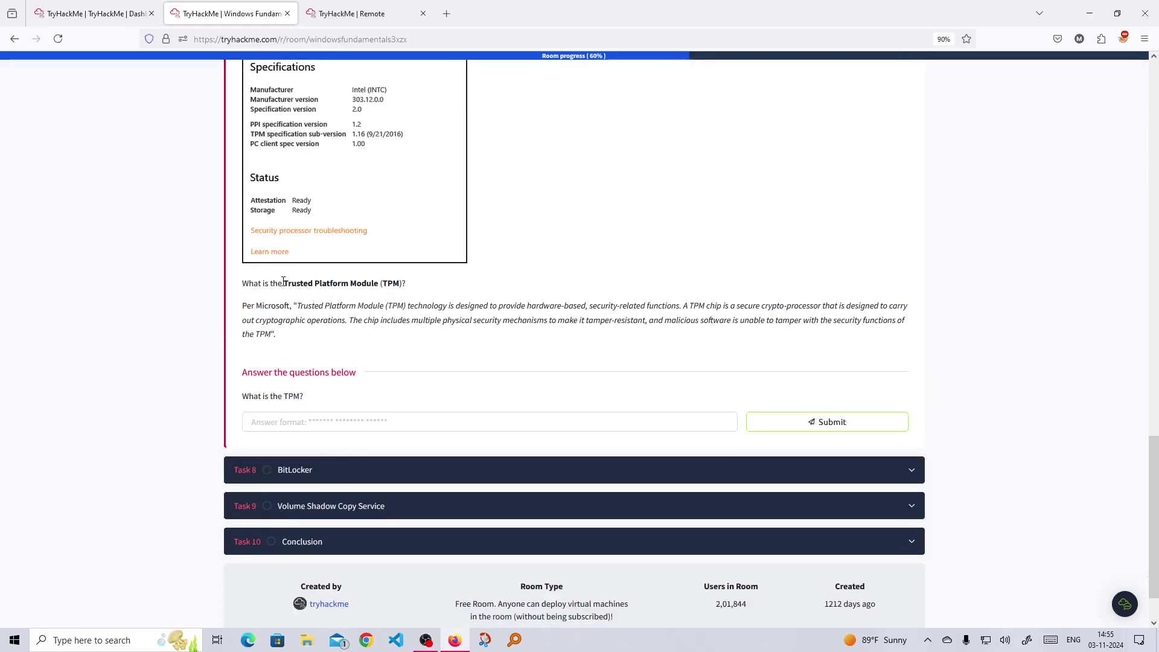
Step: Copy "Trusted Platform Module" from the Task 7 text into the answer for "What is the TPM?" and submit it
drag(283, 283, 379, 283)
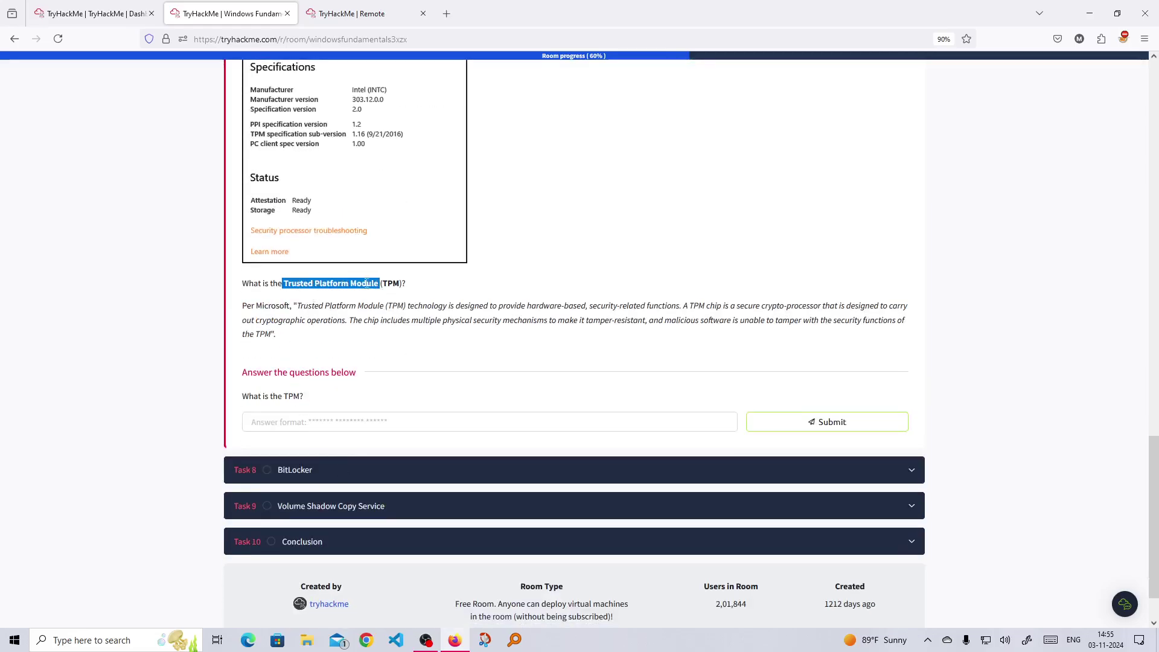
right_click(367, 283)
click(385, 295)
click(369, 421)
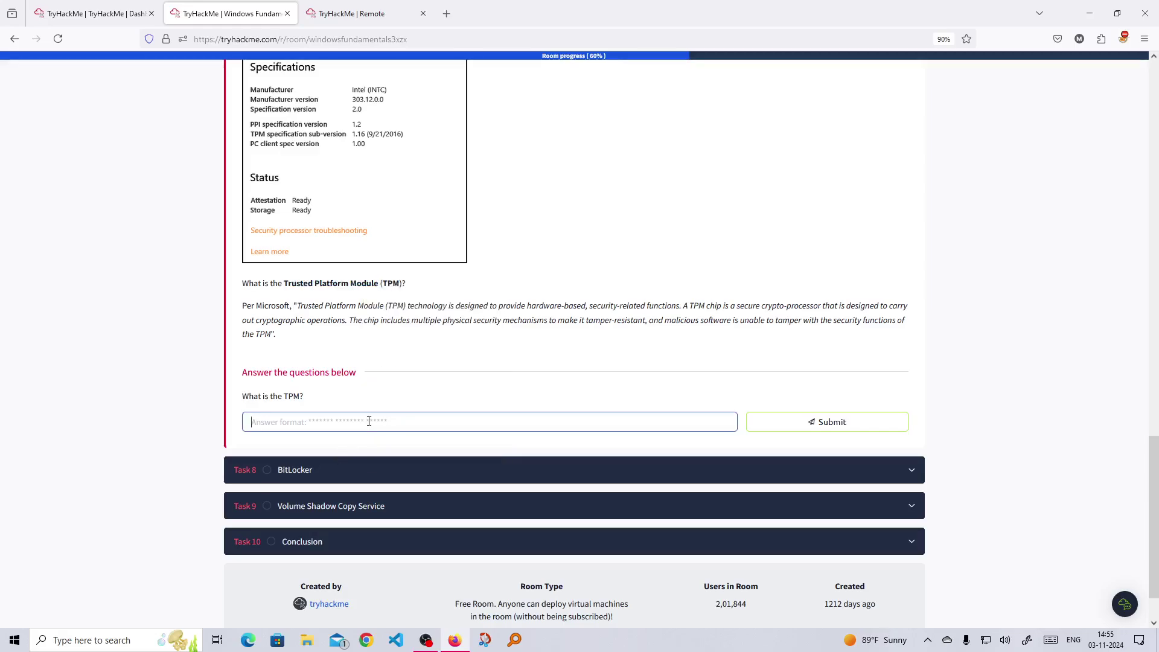
key(ctrl+v)
key(Return)
Step: Open Task 8 on BitLocker and follow its link to the official Microsoft documentation
scroll(558, 458, down, 2)
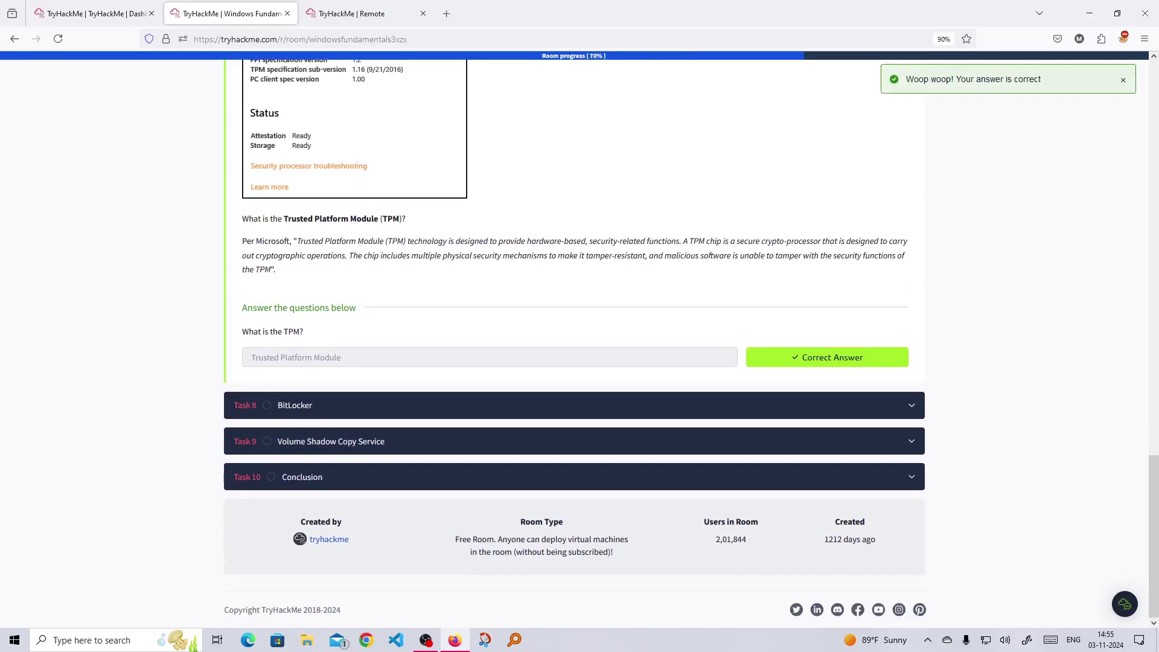
click(581, 405)
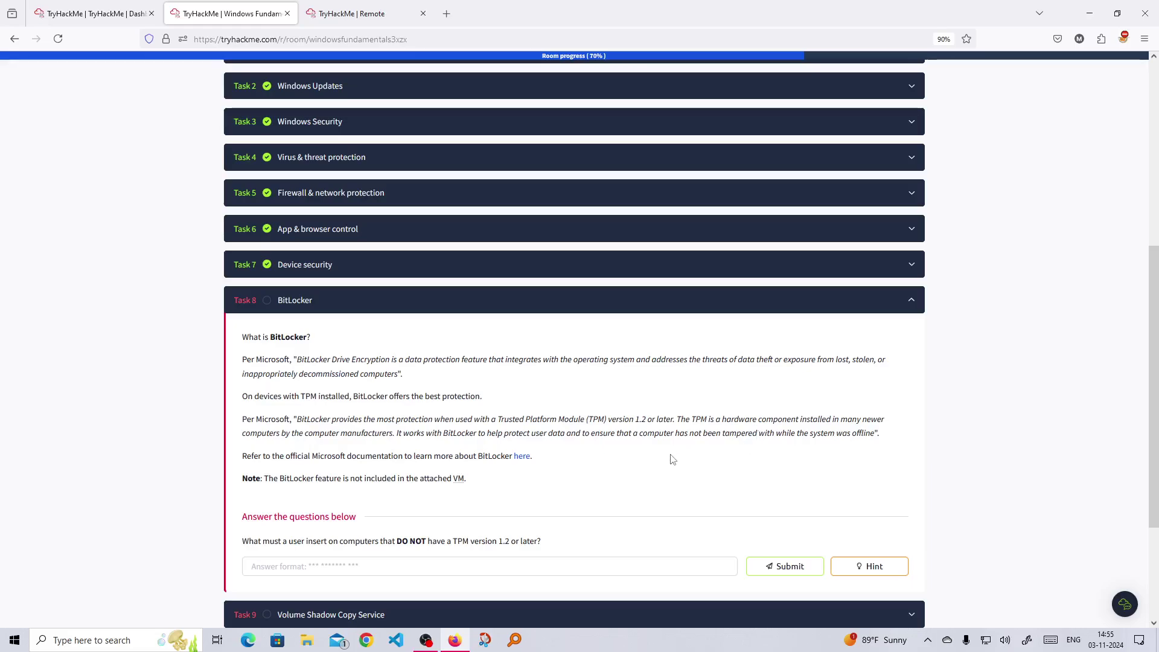
click(521, 456)
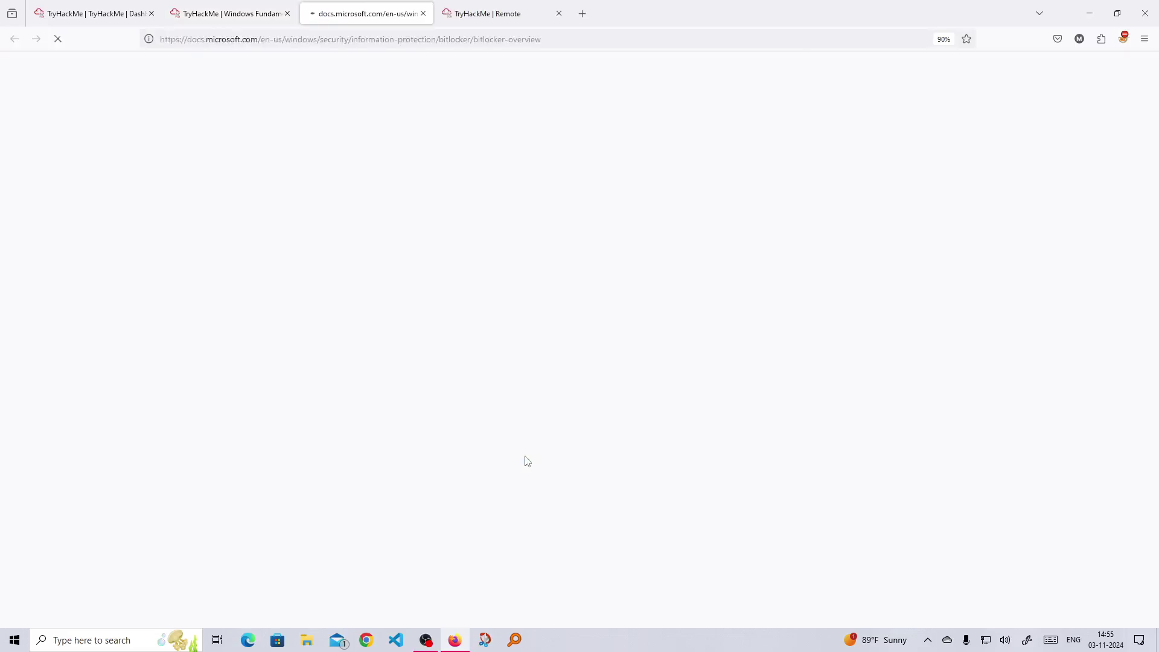
Step: Return to the Windows Fundamentals 3 room and reread the Task 8 BitLocker note and its question about computers without TPM 1.2
click(251, 9)
click(362, 11)
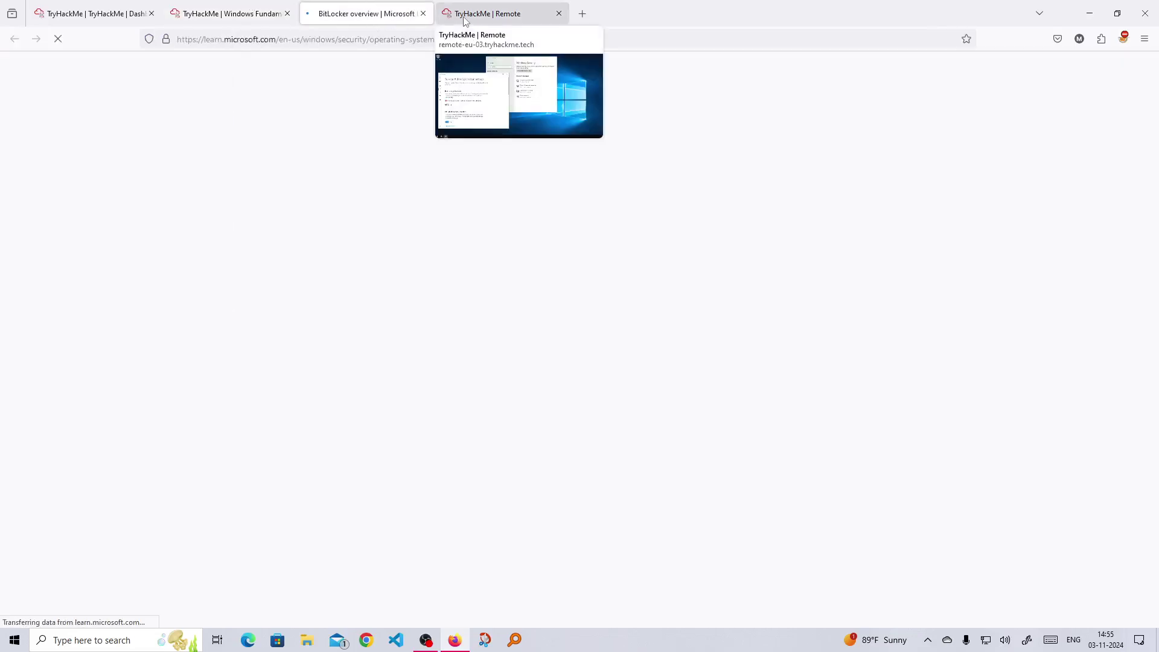
click(242, 15)
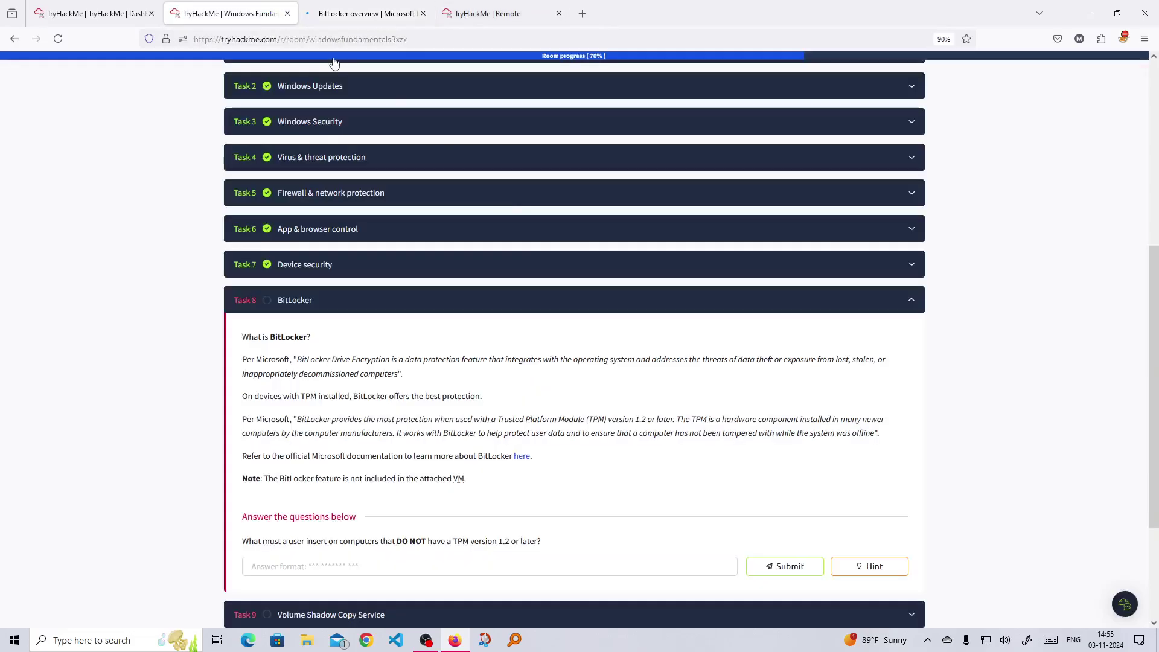
scroll(469, 414, down, 3)
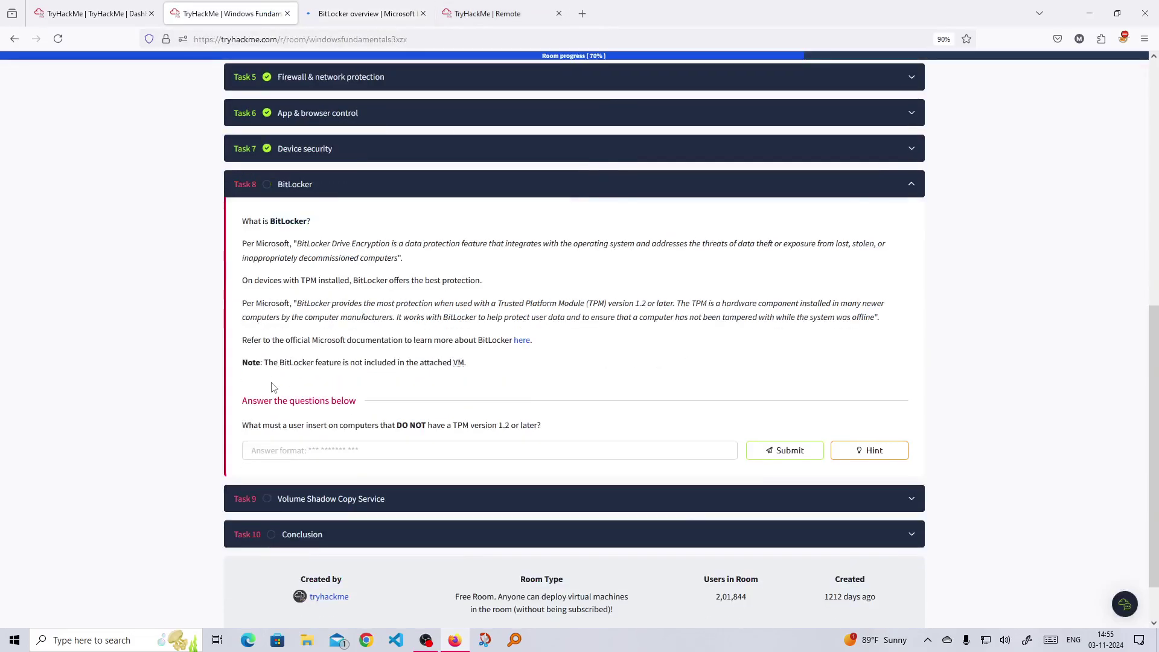
drag(475, 363, 250, 339)
click(354, 394)
Step: Read Microsoft's BitLocker overview, covering the BitLocker and TPM section and the system requirements, for what devices without a TPM need
click(386, 15)
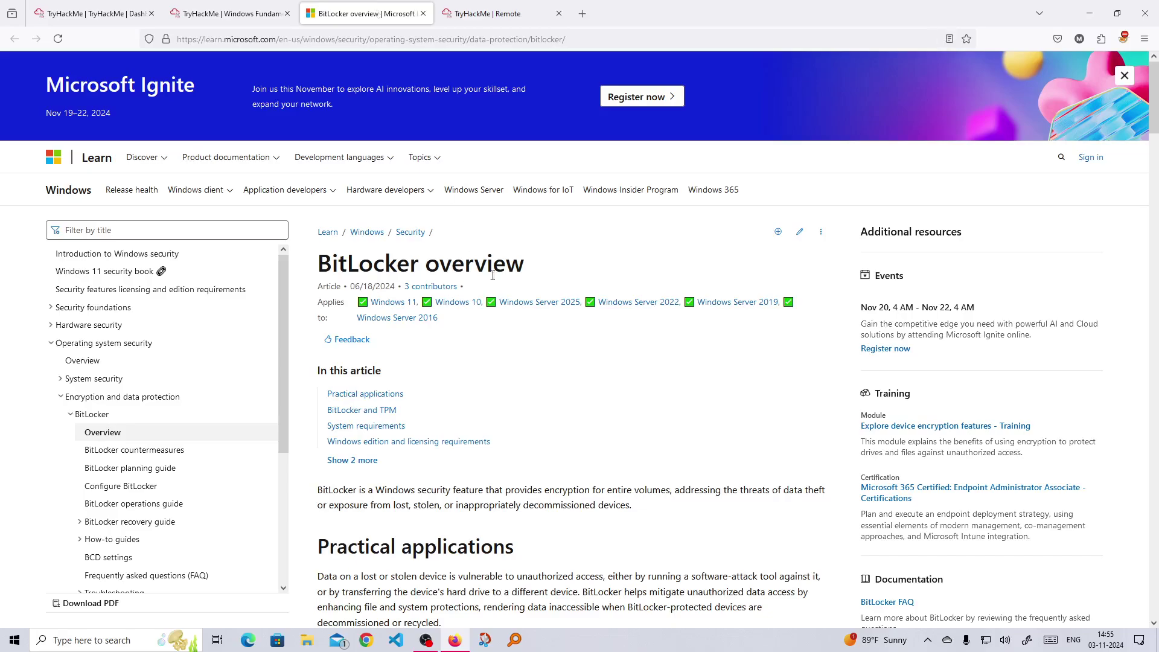
scroll(524, 424, down, 3)
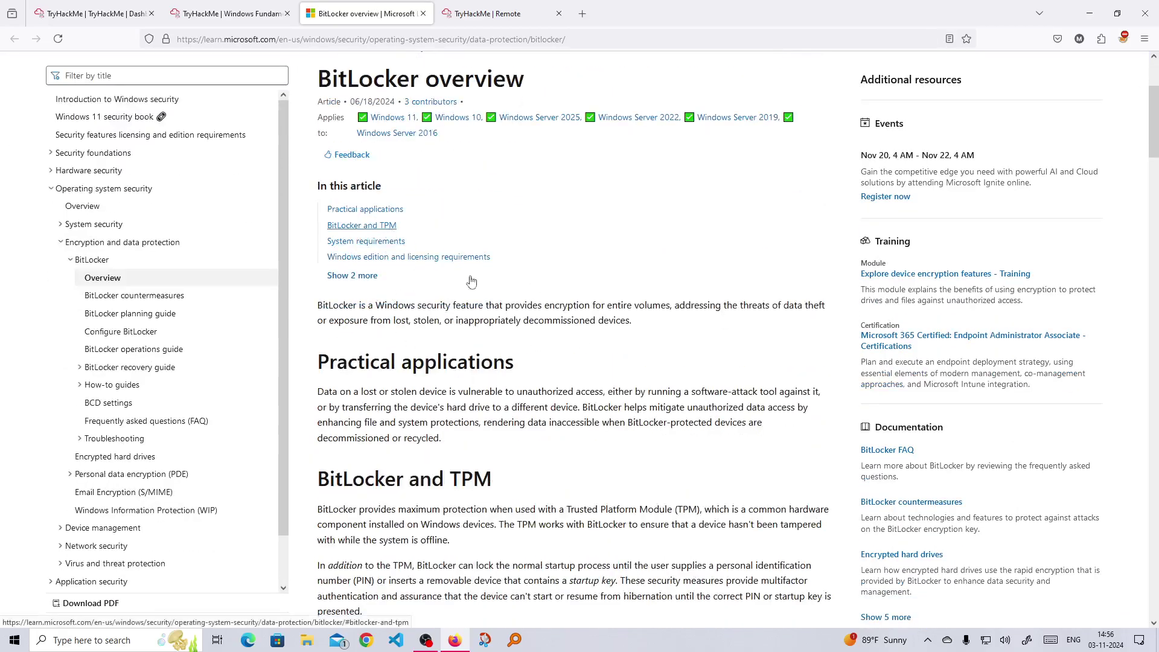
scroll(577, 353, down, 1)
scroll(578, 353, down, 6)
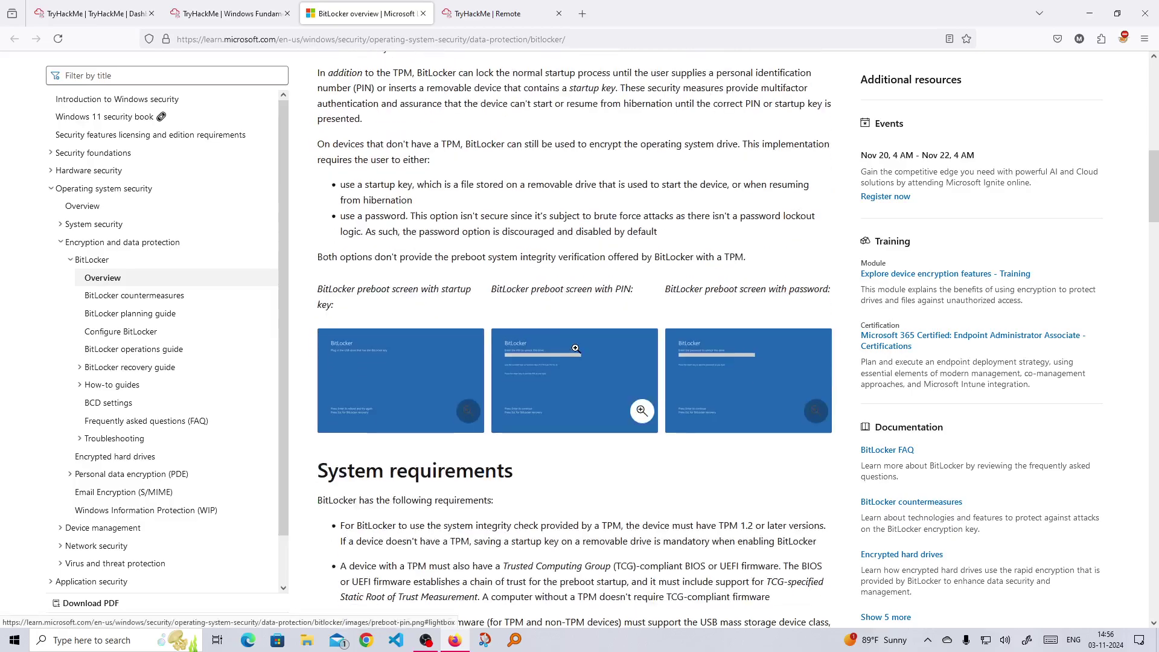
scroll(575, 348, down, 1)
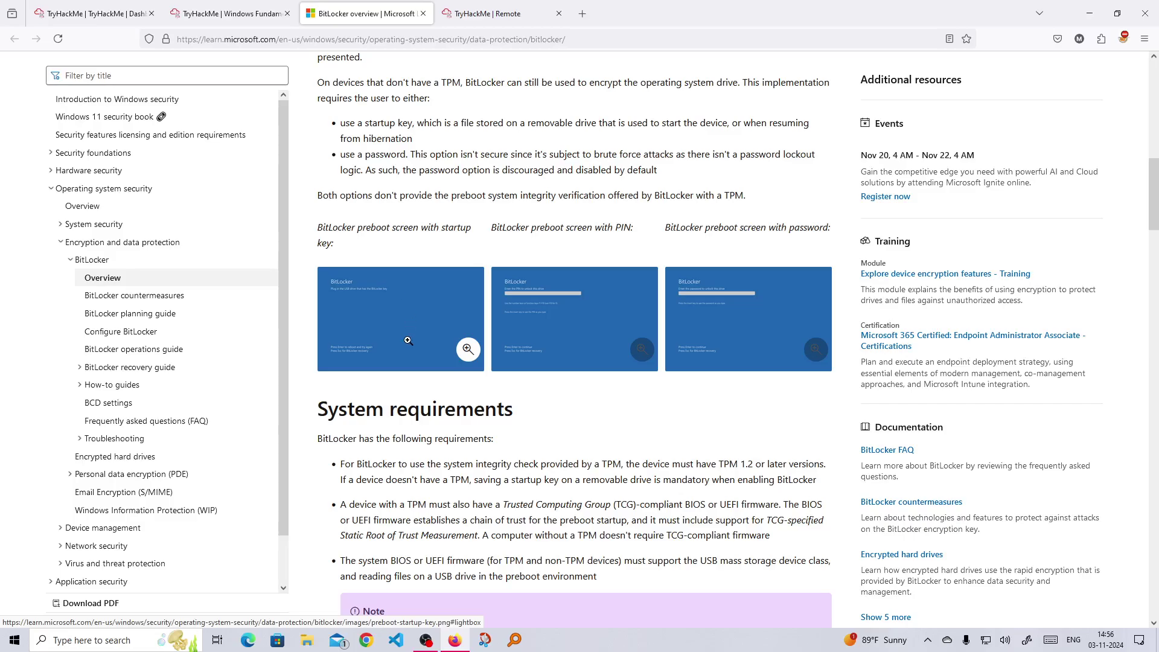
scroll(409, 338, down, 2)
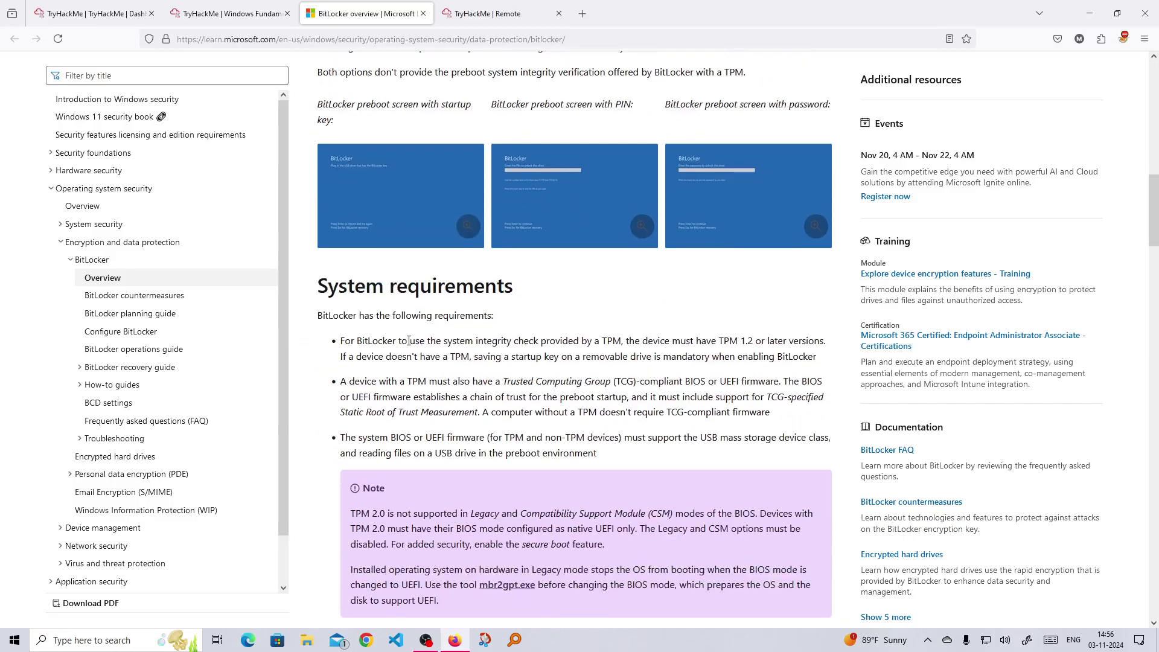
scroll(408, 340, down, 2)
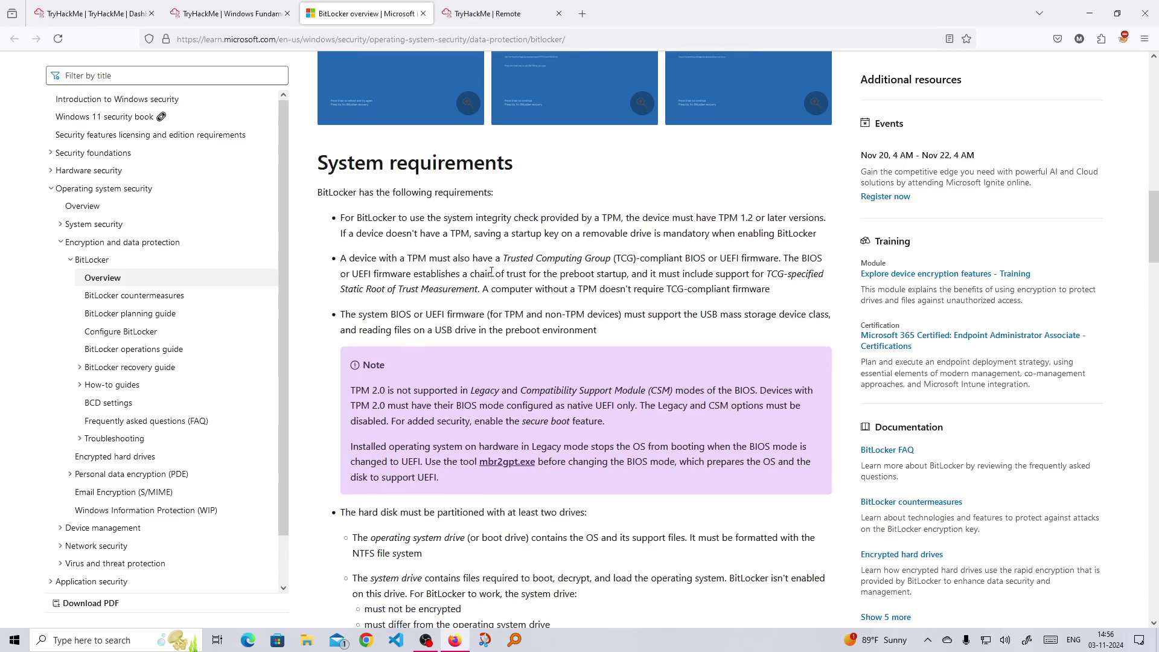
scroll(738, 288, down, 1)
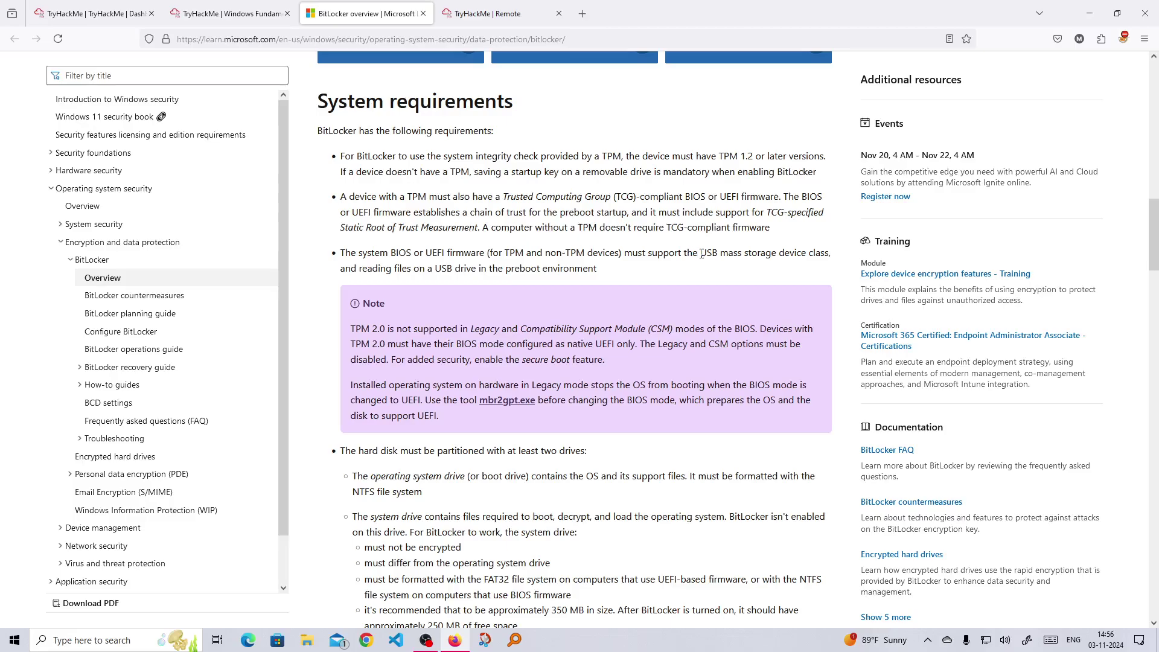
scroll(588, 334, down, 2)
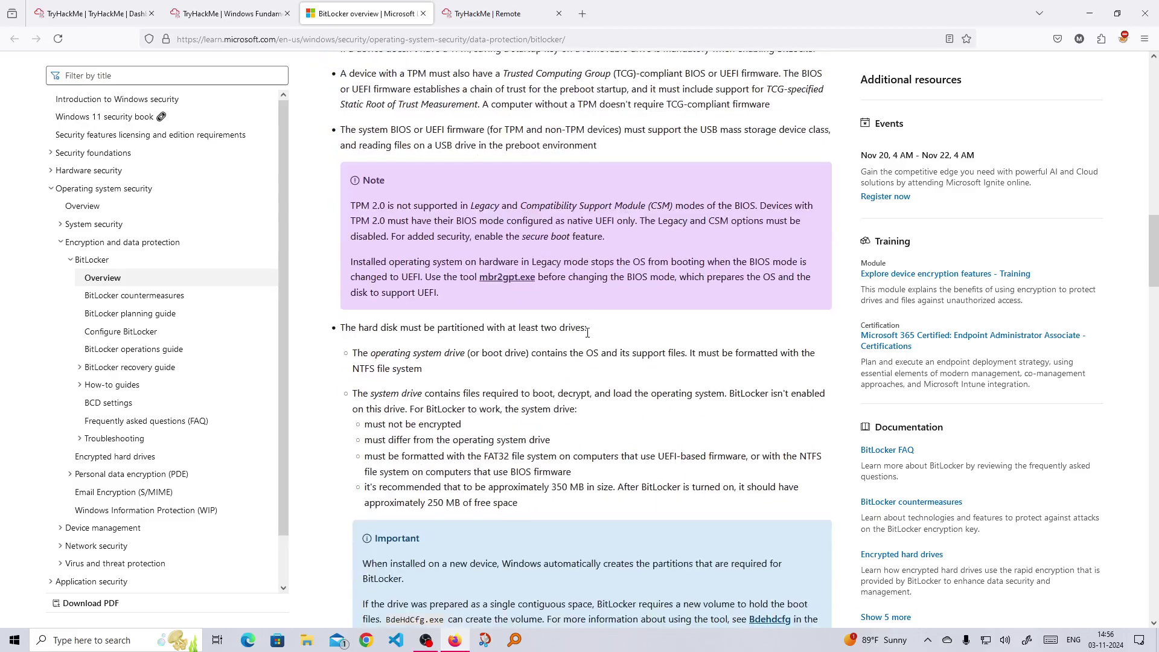
scroll(588, 332, down, 2)
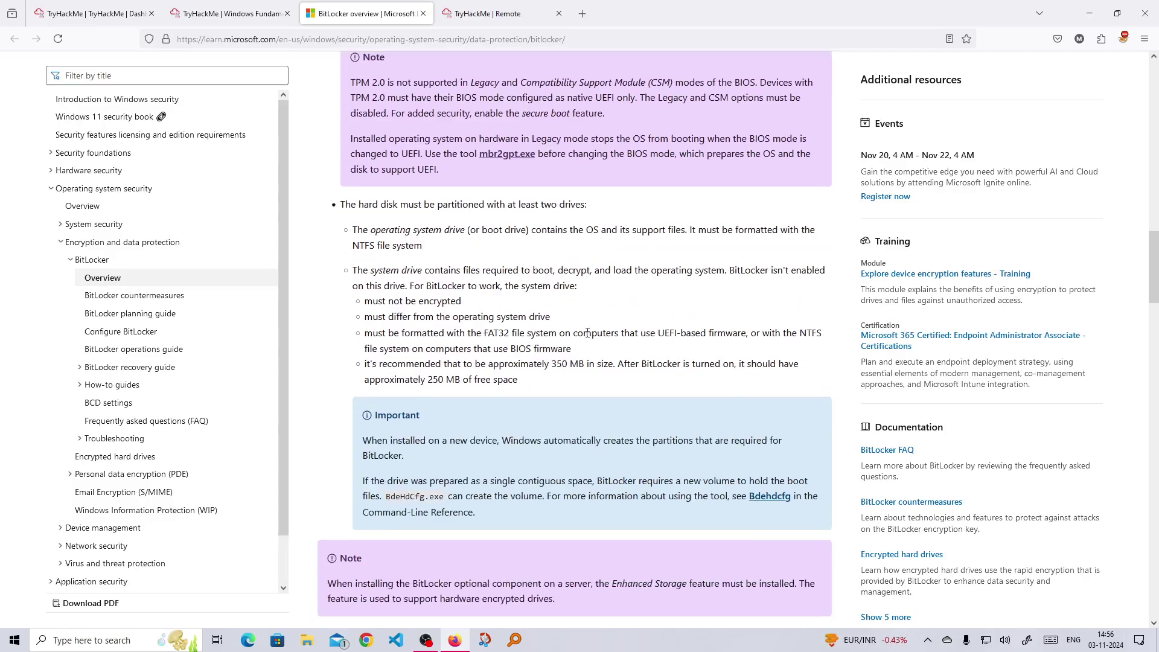
Step: Skim the BitLocker overview's sections on Windows edition and licensing requirements and device encryption, and return to the article's beginning
scroll(587, 333, down, 3)
scroll(589, 337, down, 4)
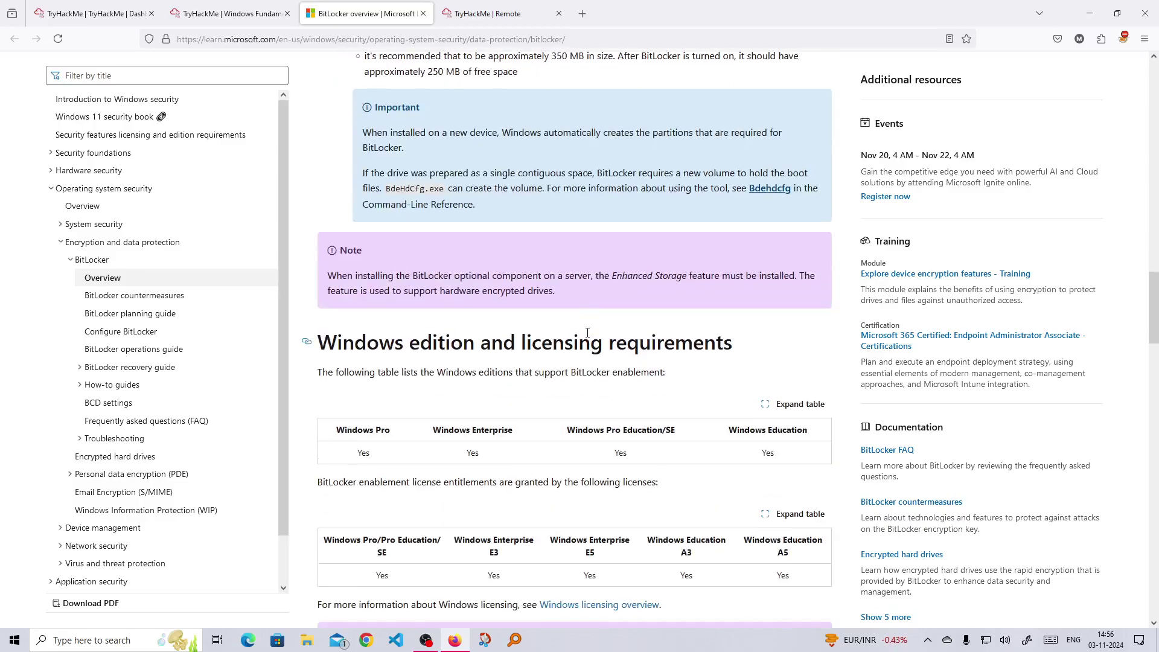
scroll(588, 337, down, 4)
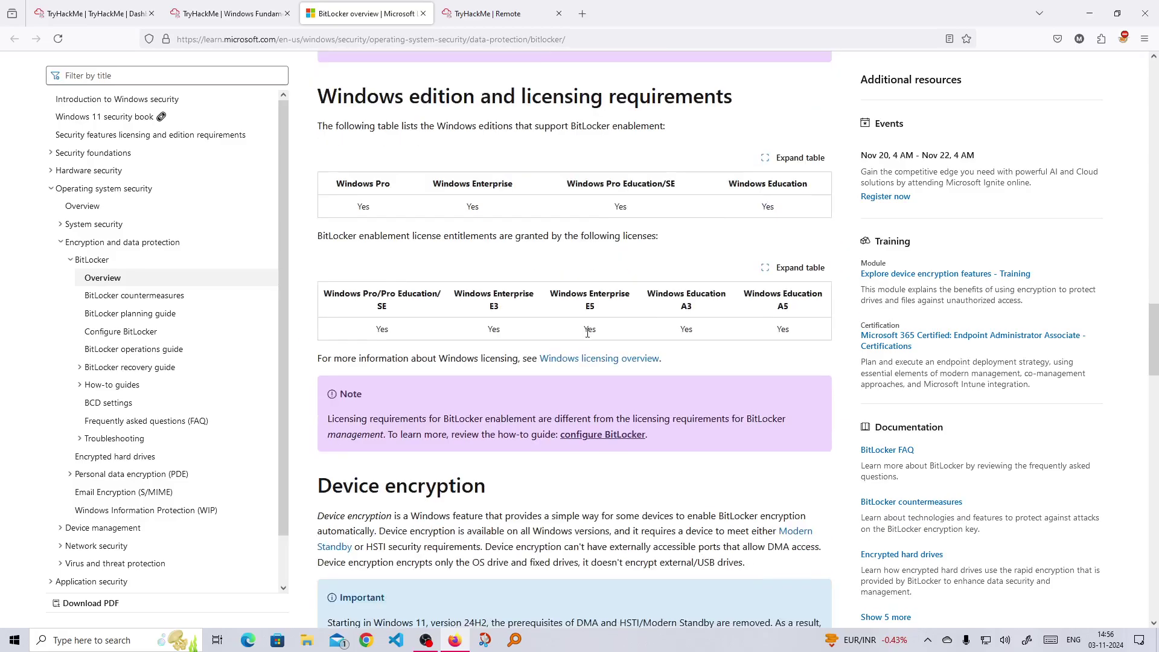
scroll(588, 337, down, 3)
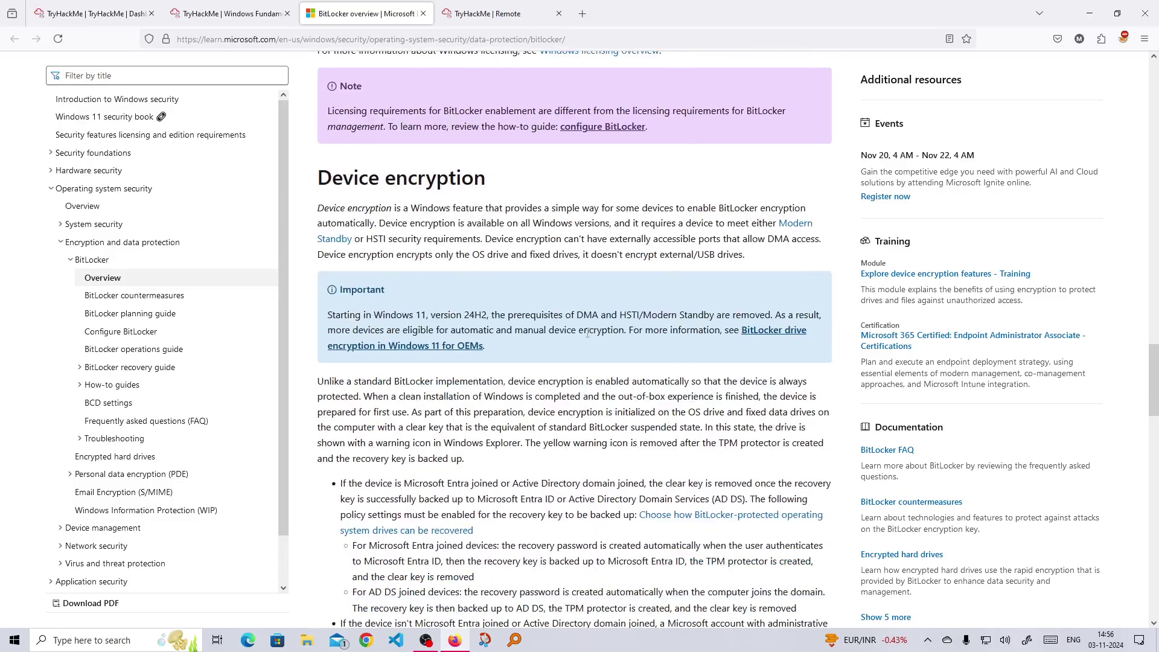
scroll(588, 337, down, 7)
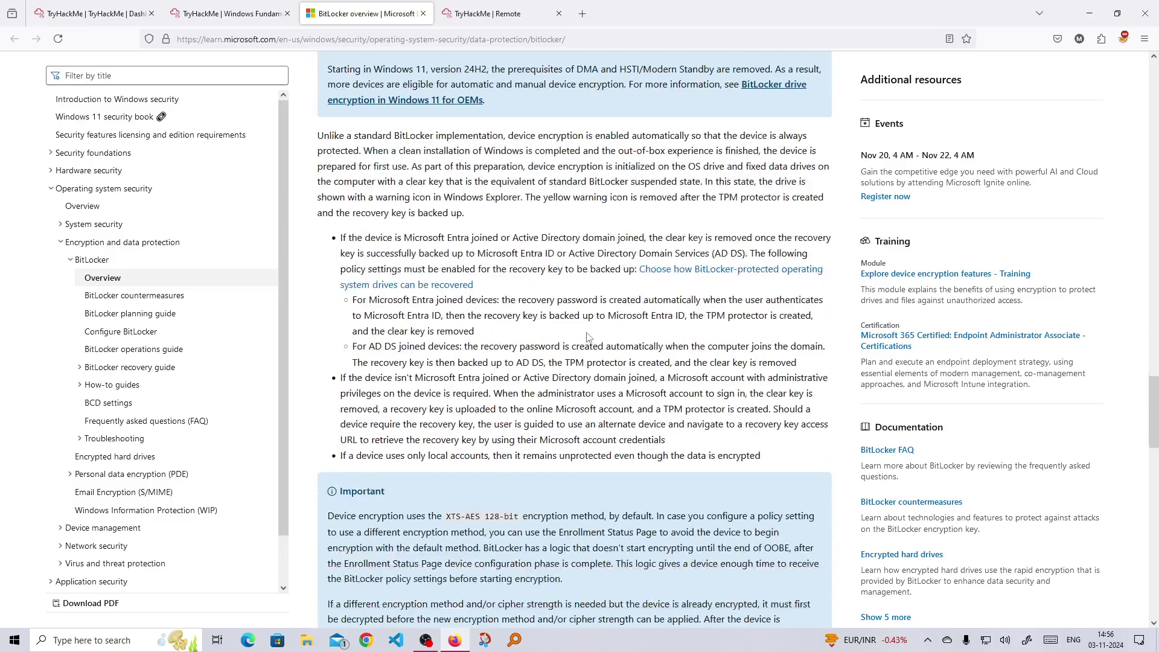
scroll(589, 331, down, 9)
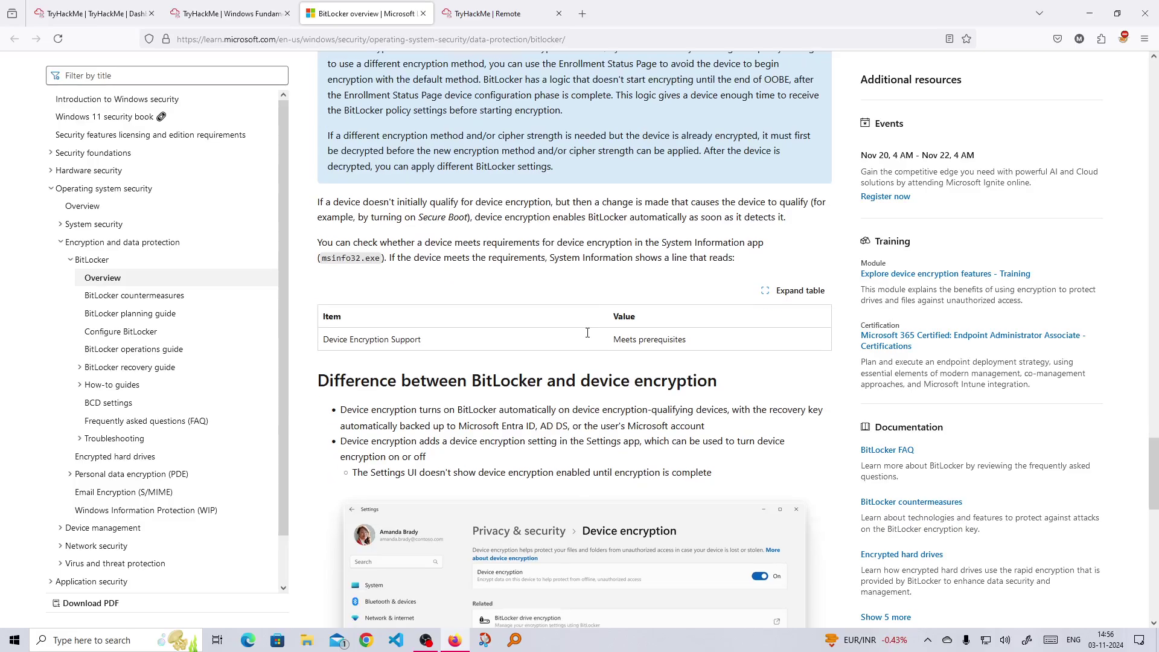
scroll(589, 337, up, 20)
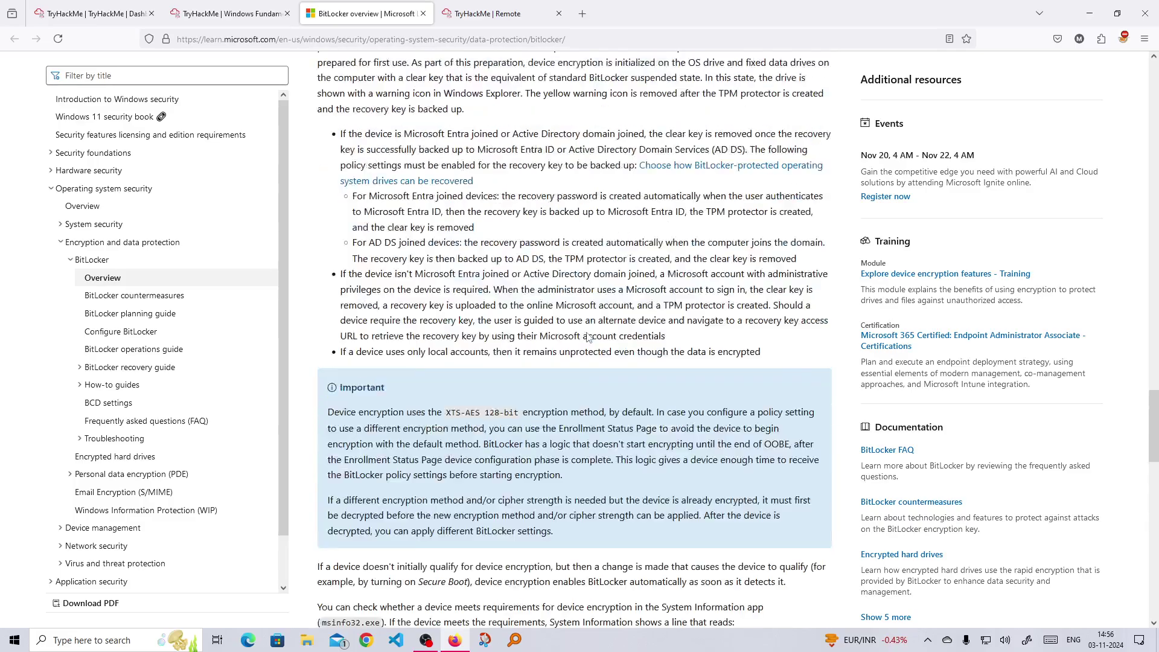
scroll(589, 337, up, 20)
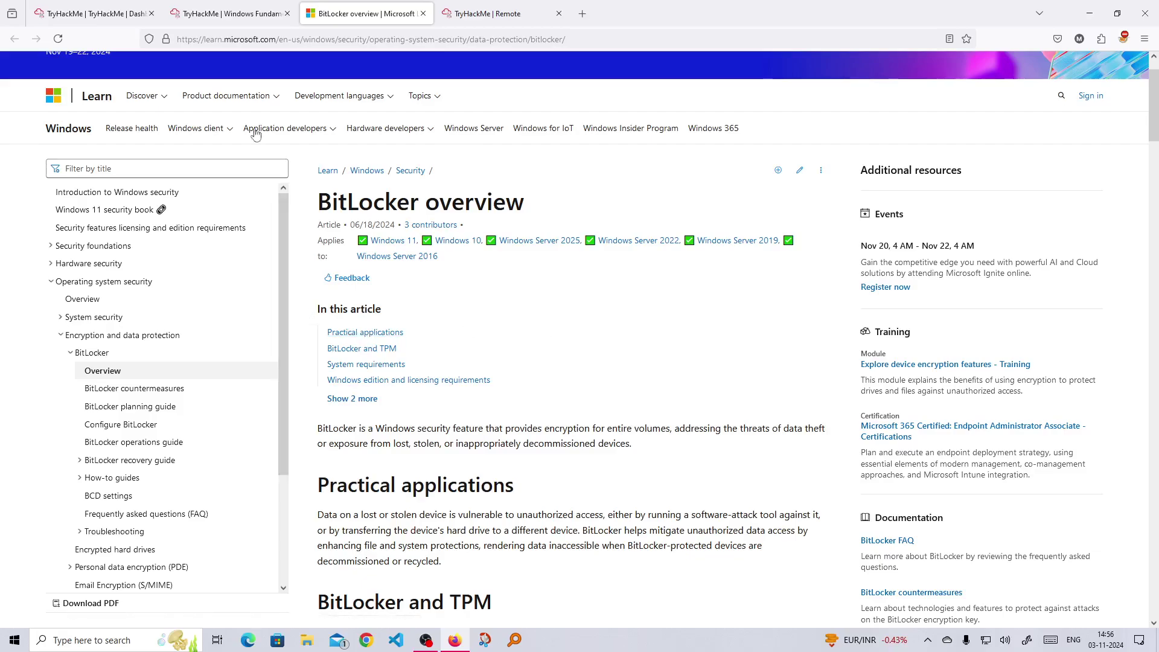
Step: Return to the Windows Fundamentals 3 room and try submitting "usb protection key" as the Task 8 answer
click(229, 14)
click(403, 450)
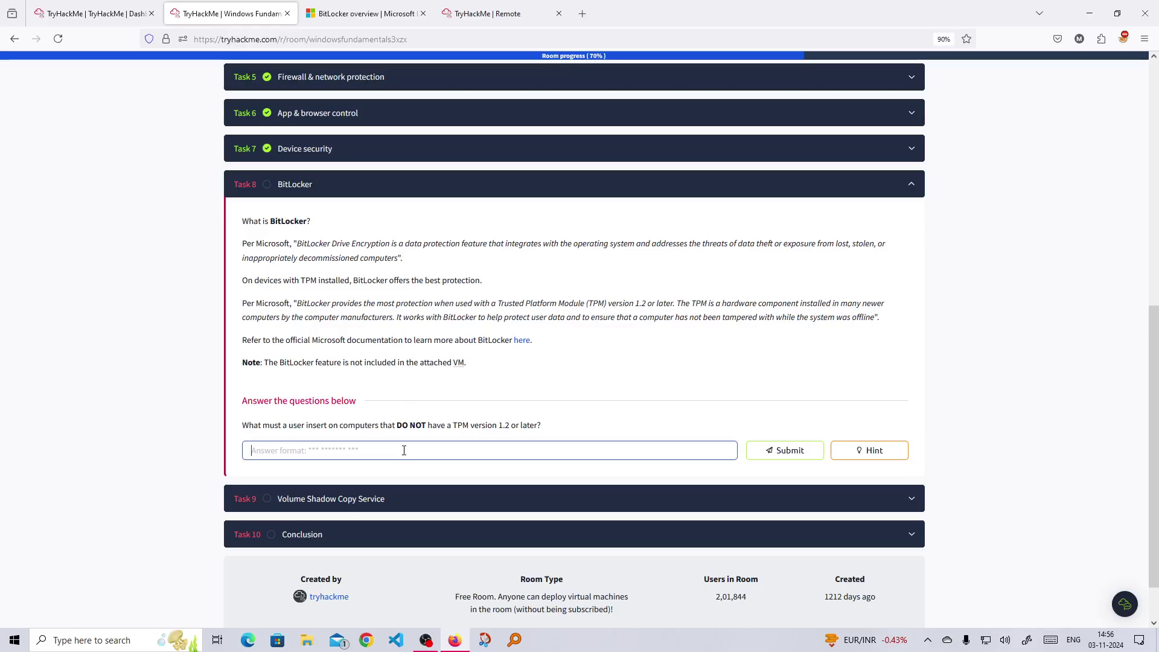
text(usb )
text(k)
key(BackSpace)
key(BackSpace)
key(BackSpace)
key(BackSpace)
key(BackSpace)
key(BackSpace)
key(BackSpace)
text(usb)
key(Return)
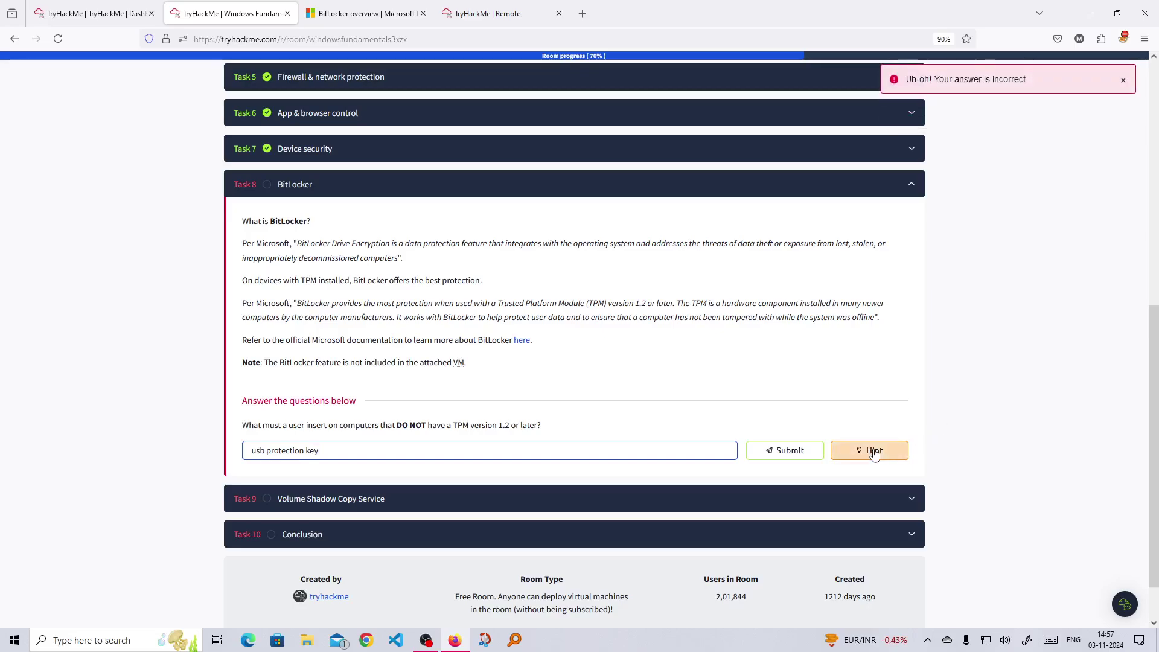
Step: Check the Task 8 hint and search the web for the question about computers without TPM version 1.2 or later
click(873, 454)
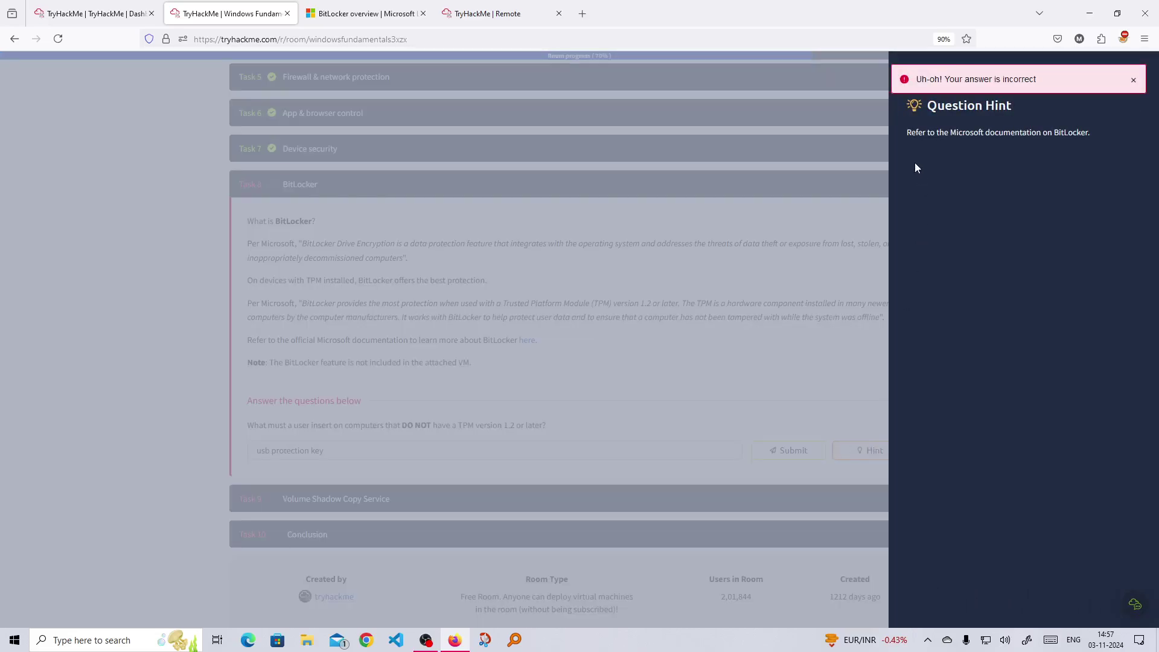
click(759, 268)
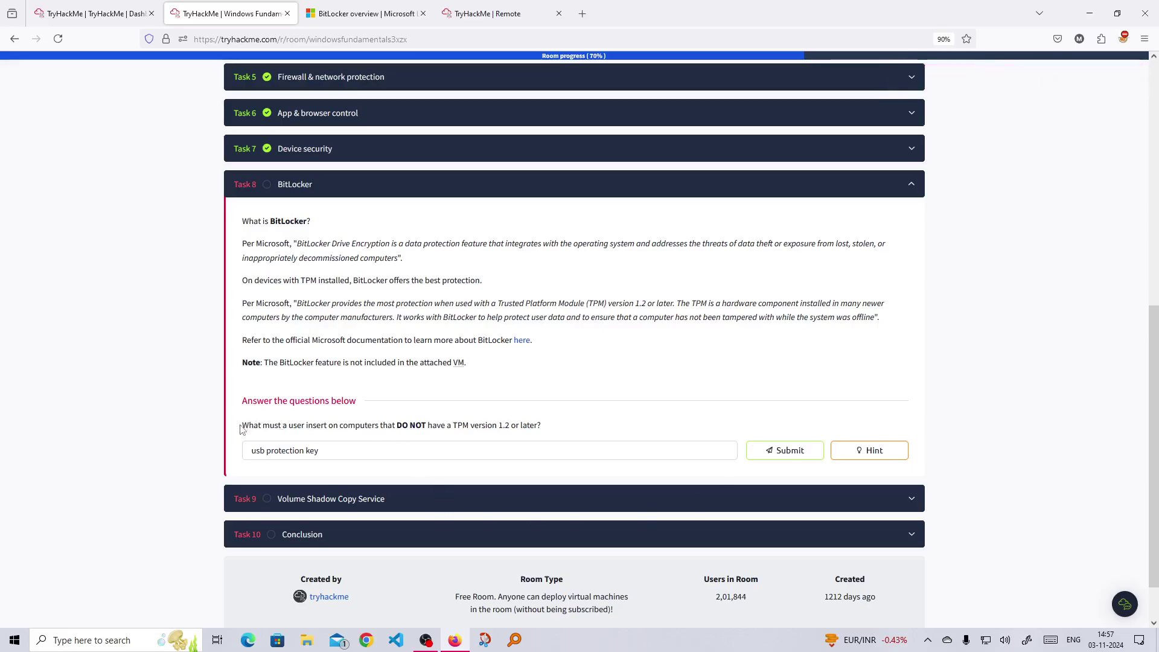
drag(241, 431, 418, 448)
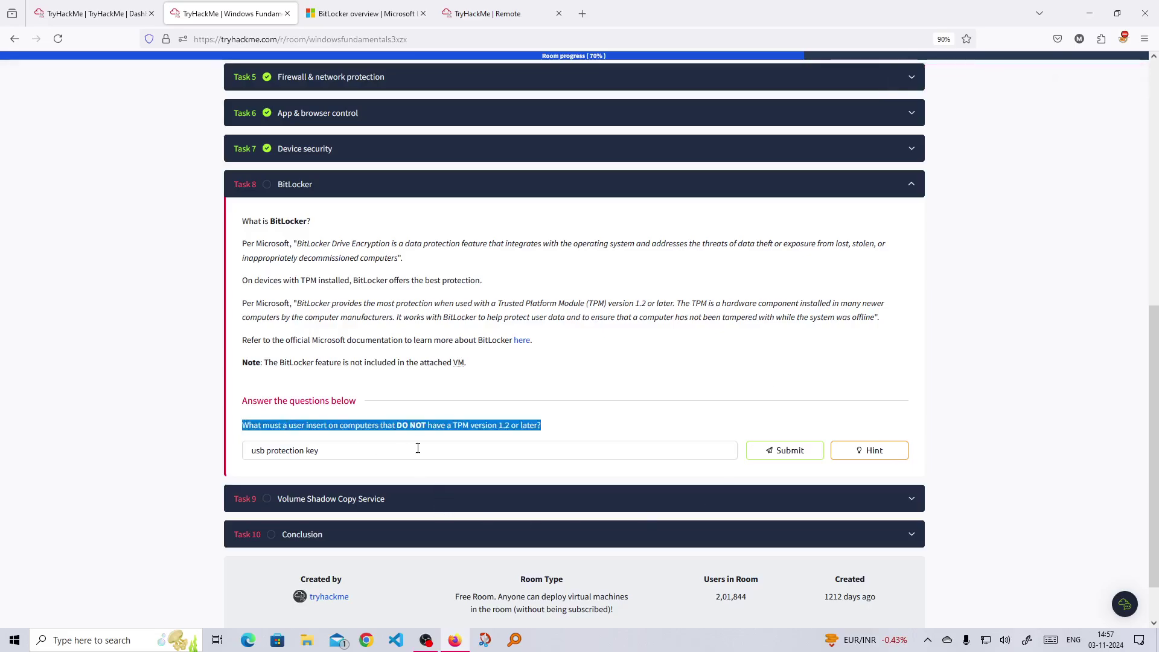
right_click(533, 431)
click(601, 525)
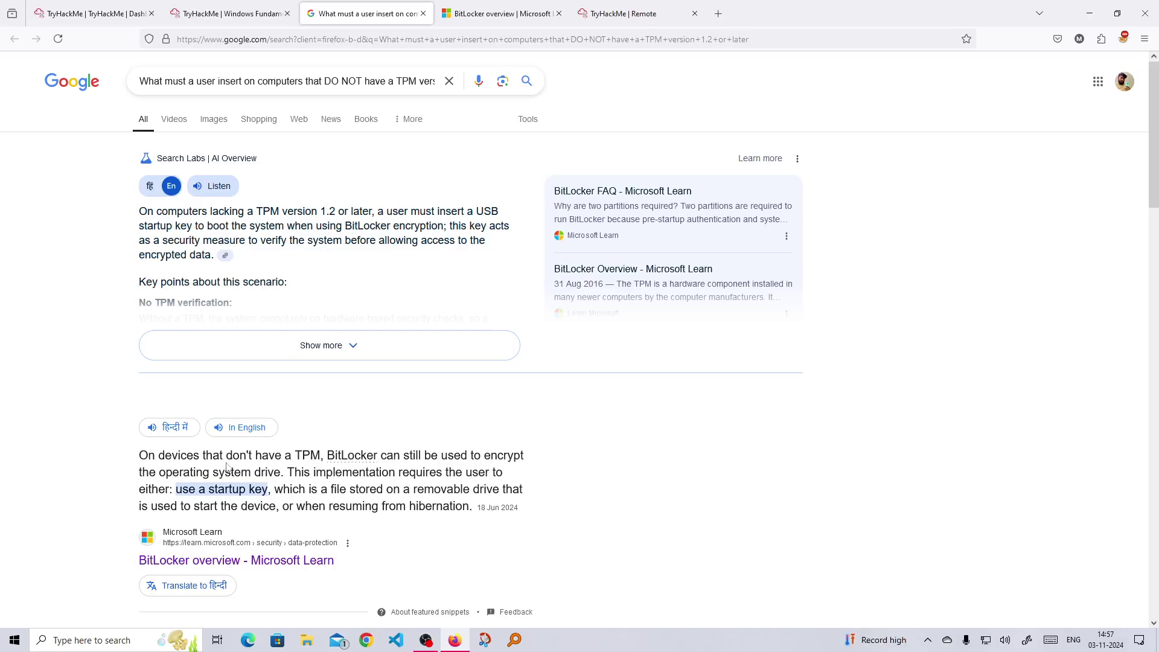
click(424, 13)
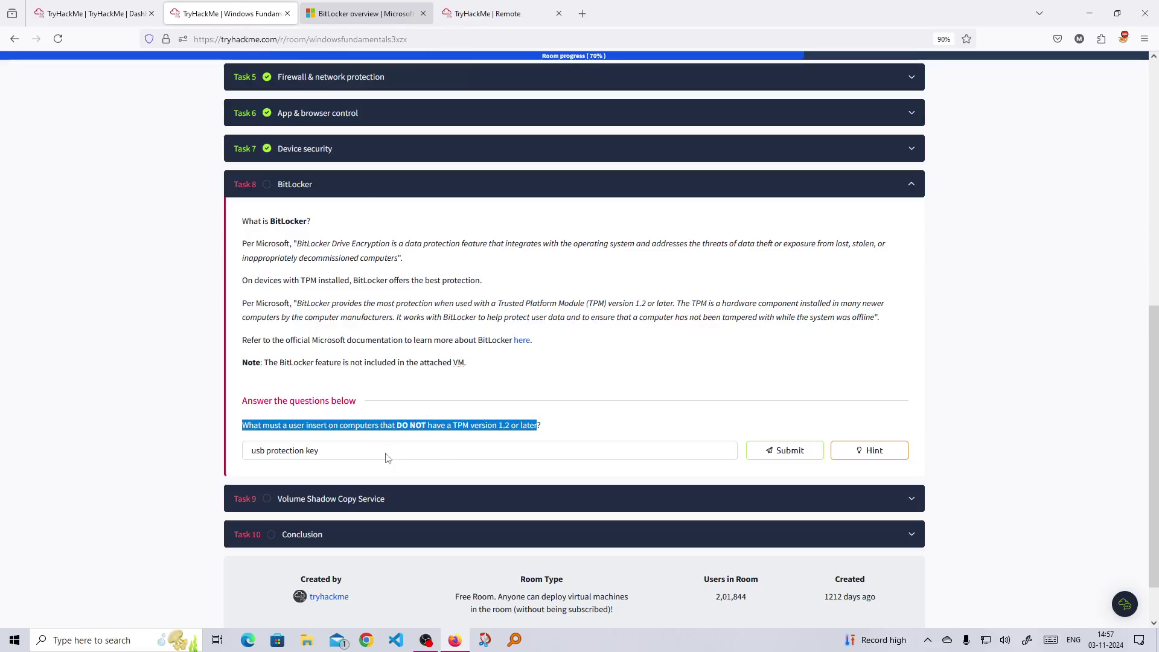
Step: Replace "protection" with "startup" in the Task 8 answer and submit "usb startup key"
click(320, 453)
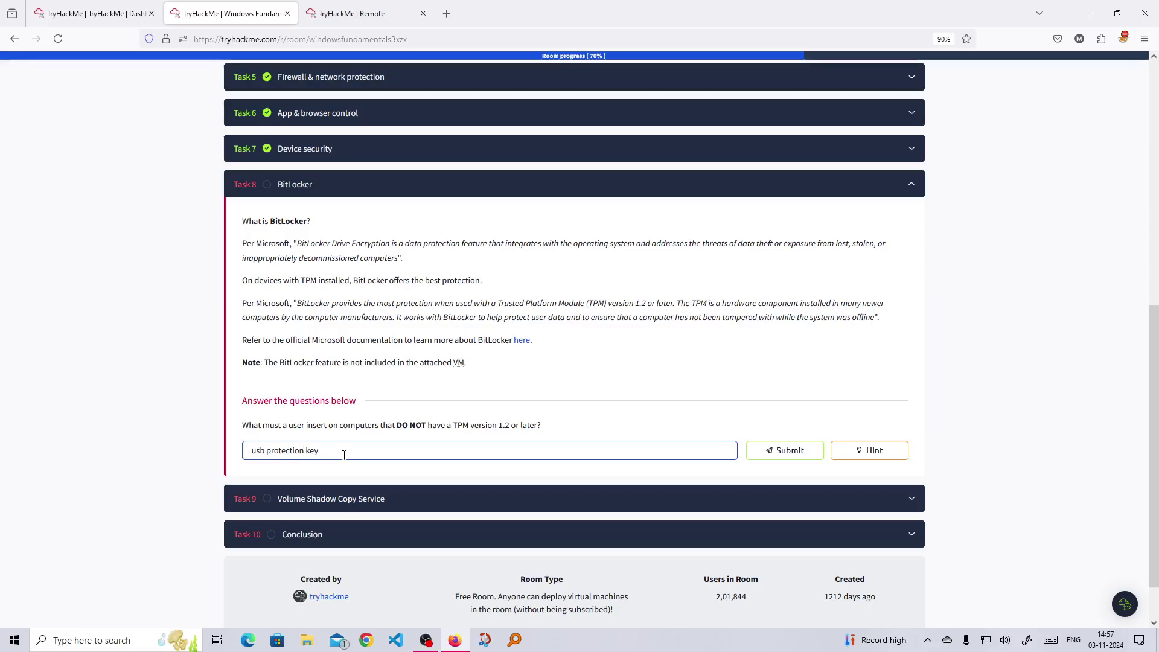
key(BackSpace)
key(BackSpace)
key(BackSpace)
key(BackSpace)
key(BackSpace)
key(BackSpace)
key(Return)
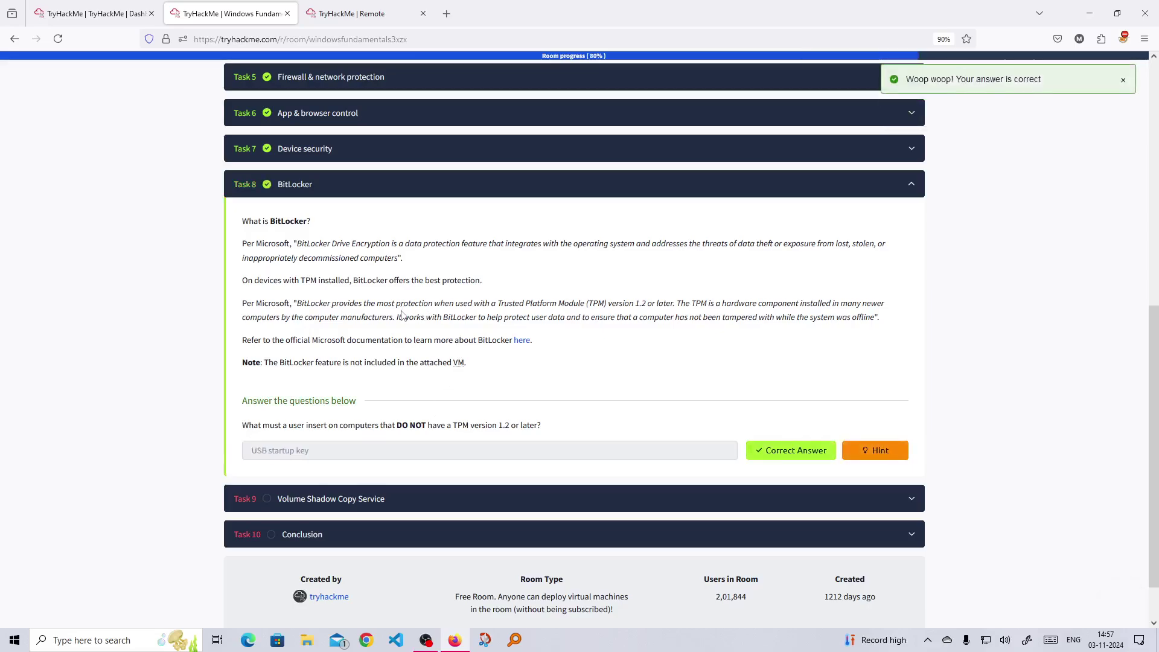
Step: Open Task 9 on the Volume Shadow Copy Service and read its text and screenshots down to the question "What is VSS?"
scroll(401, 315, down, 2)
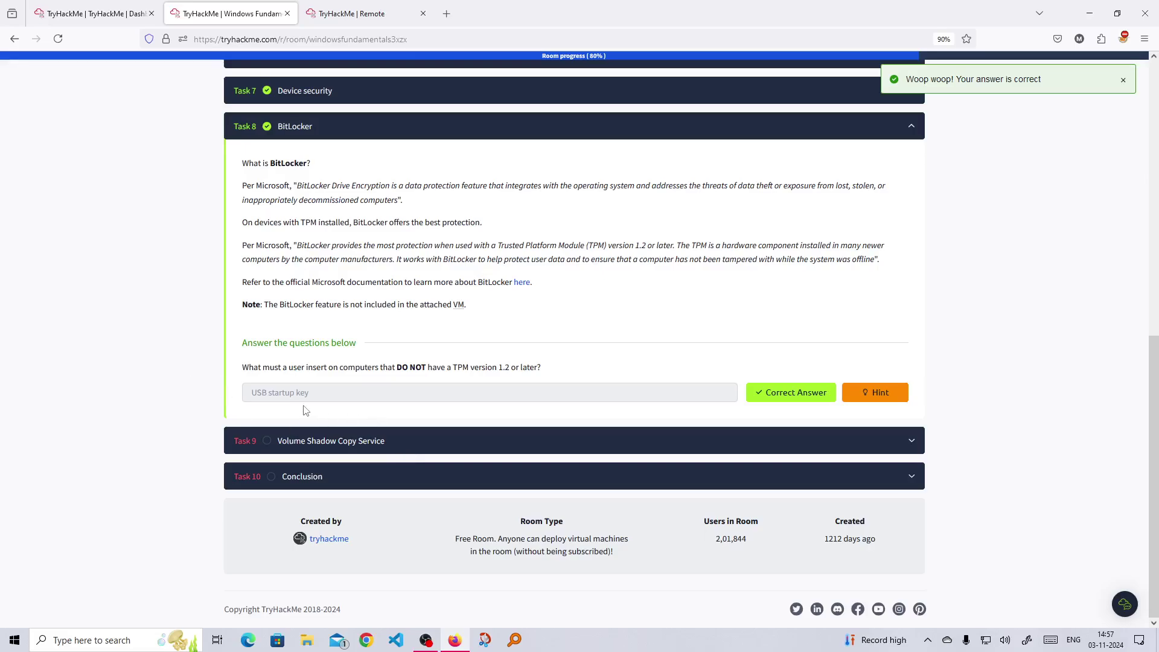
scroll(305, 410, up, 2)
scroll(303, 406, down, 2)
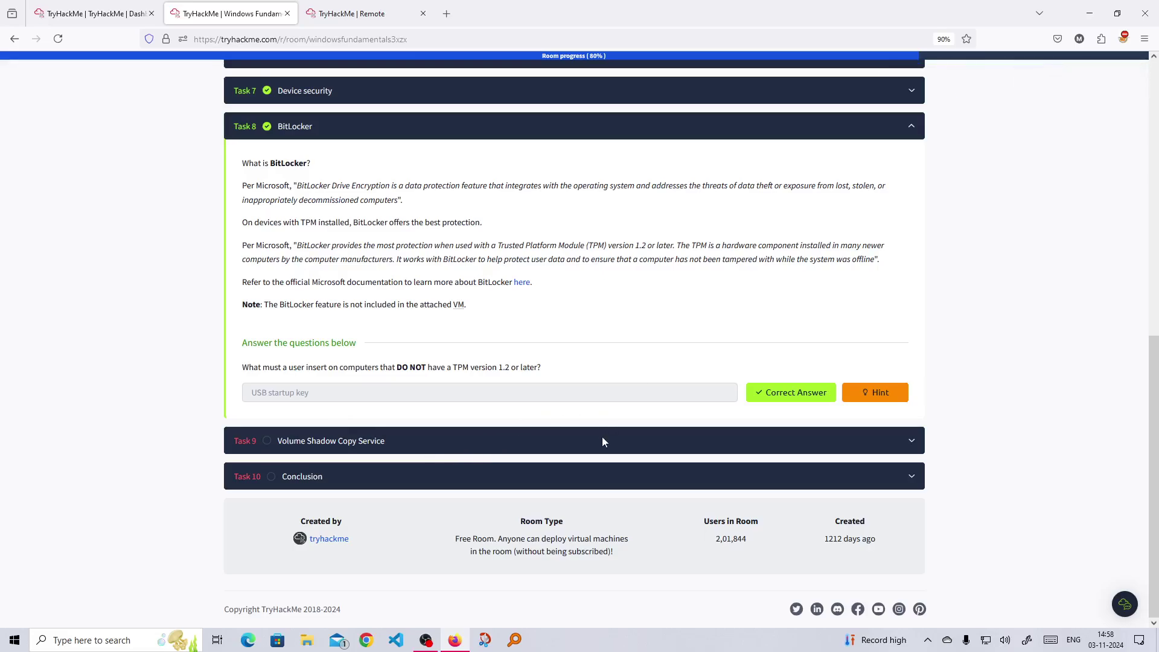
click(577, 449)
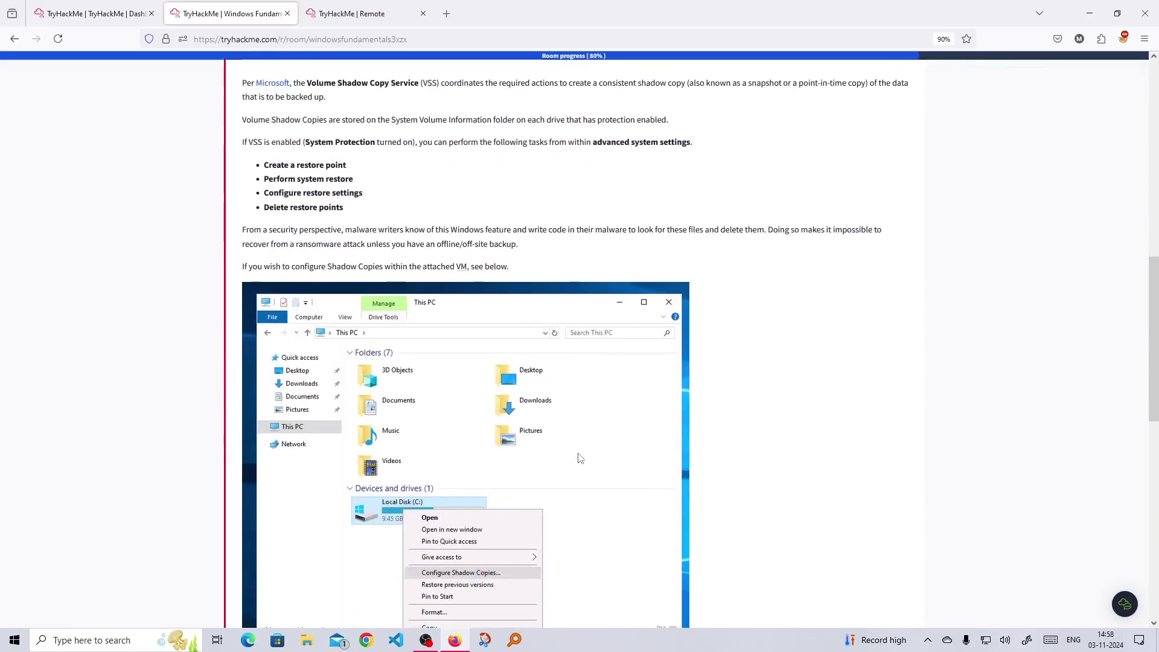
scroll(577, 457, up, 6)
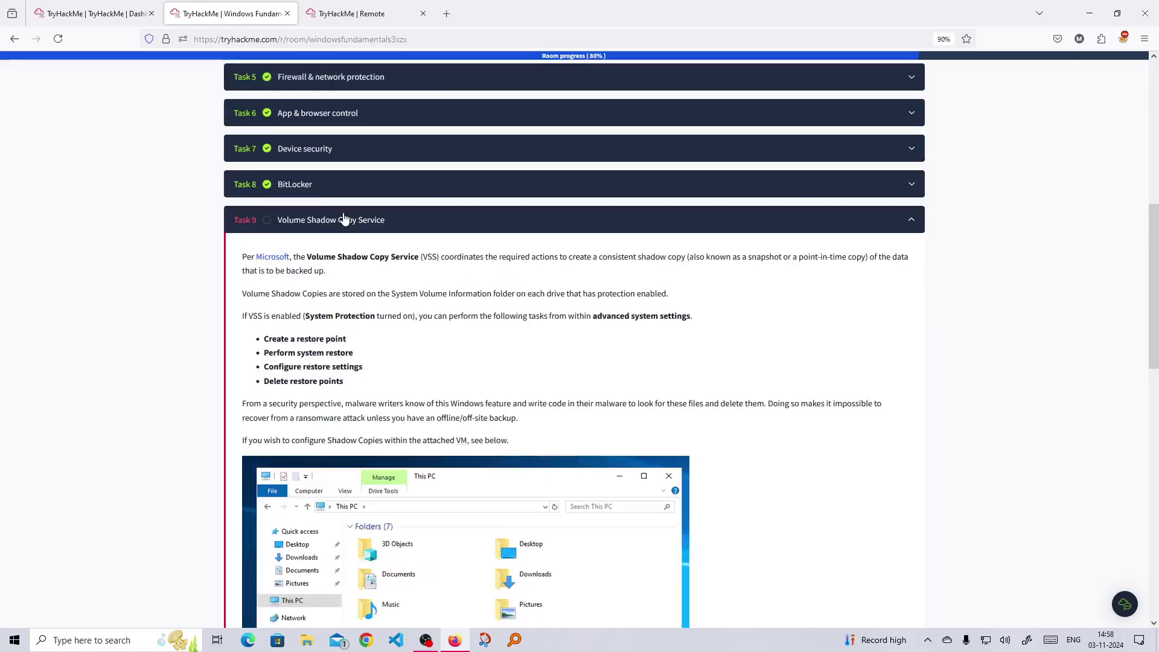
scroll(468, 382, down, 10)
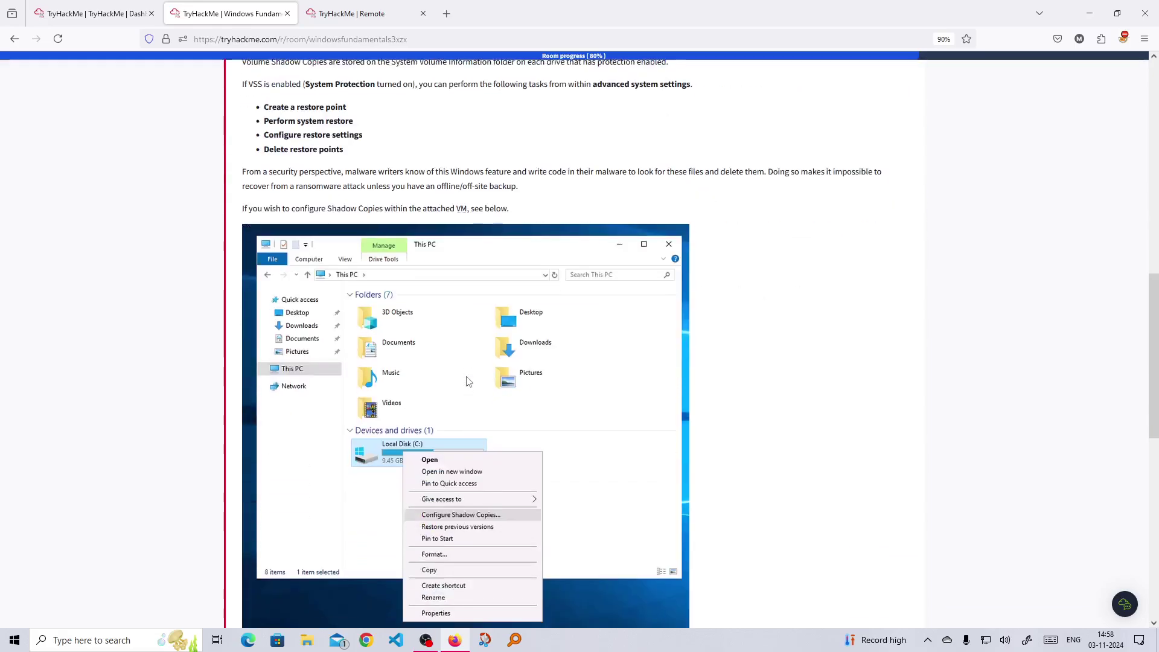
scroll(468, 382, down, 14)
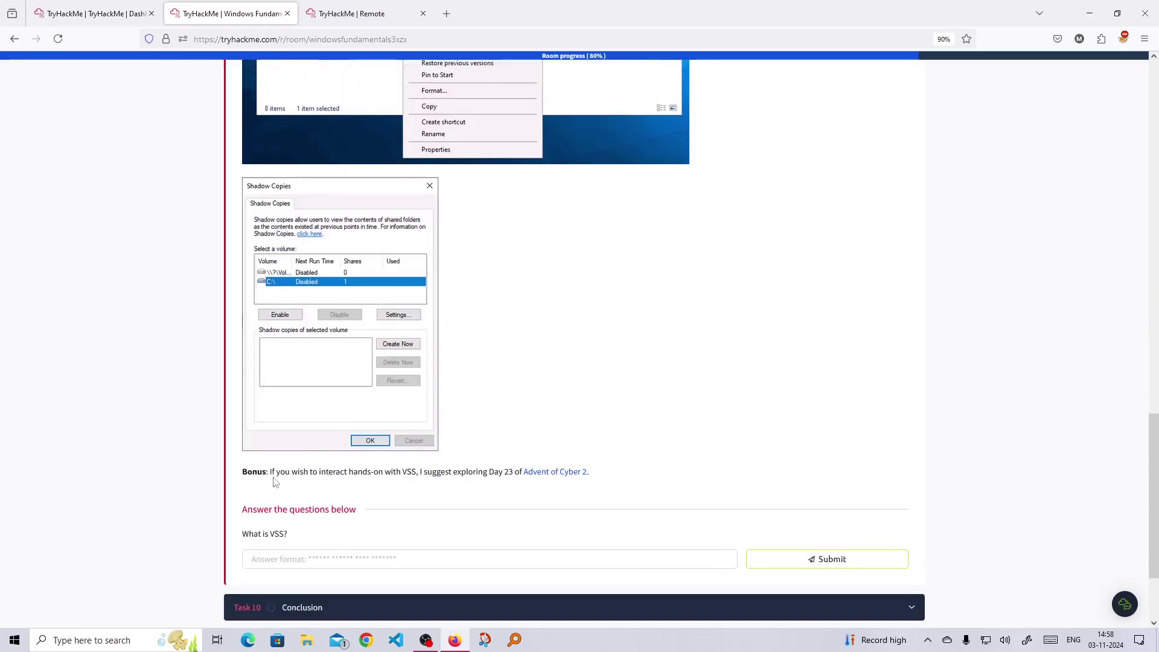
scroll(469, 486, up, 20)
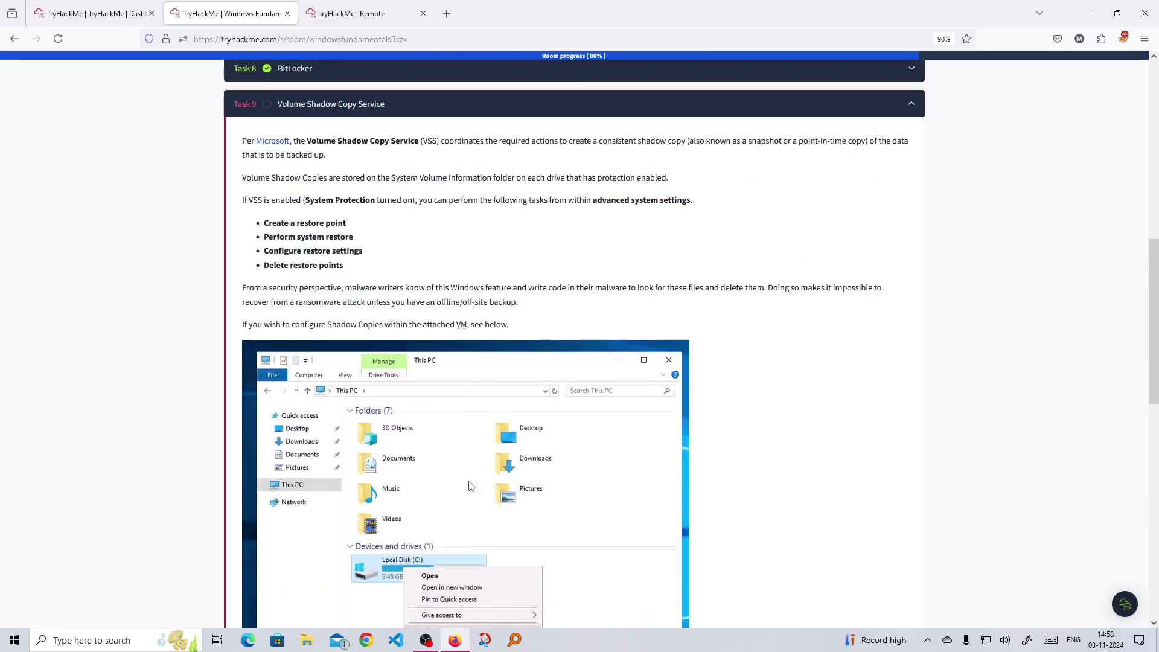
scroll(268, 244, up, 4)
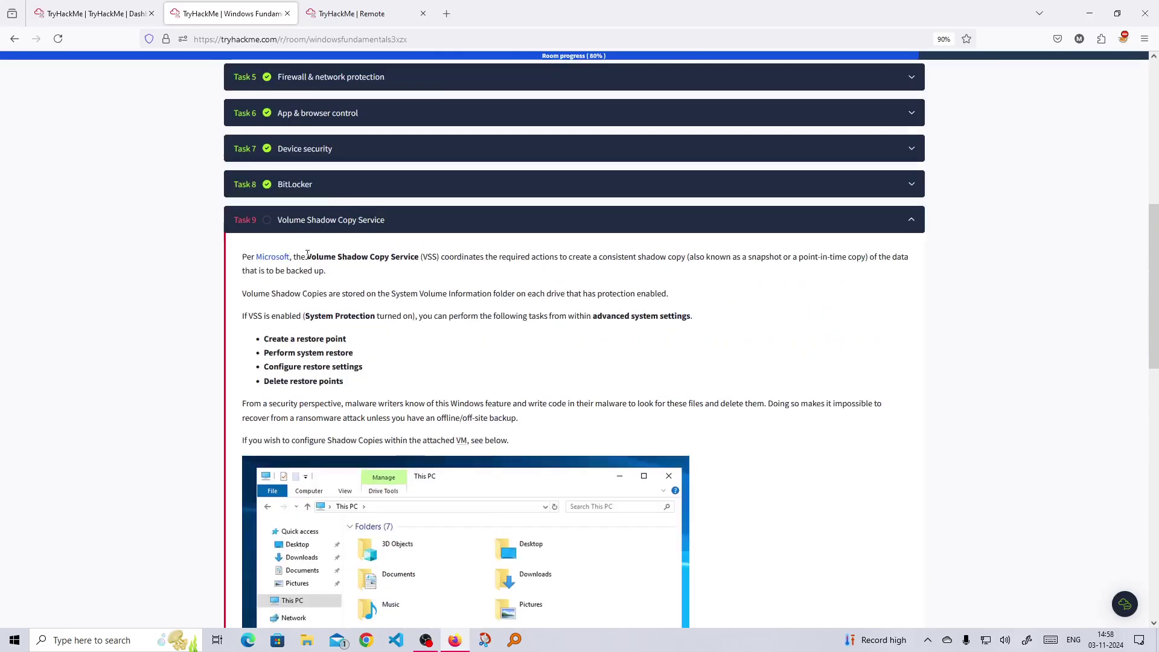
Step: Find the full name of VSS in the Task 9 text and submit "Volume Shadow Copy Service" as the answer
drag(307, 260, 412, 261)
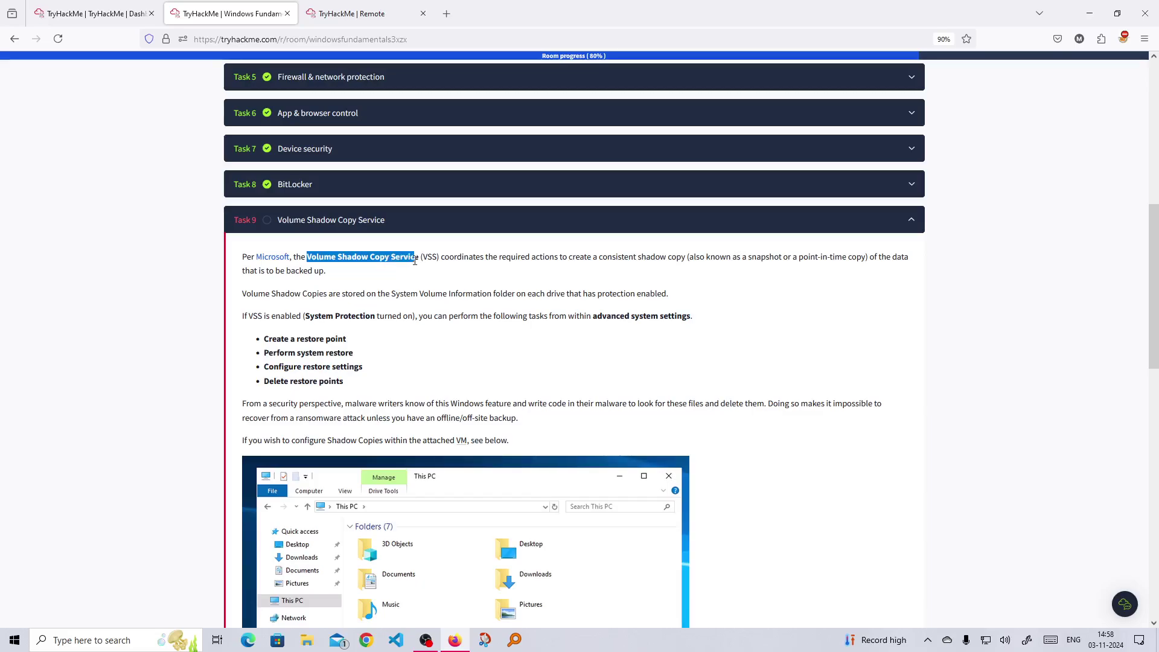
scroll(419, 261, down, 20)
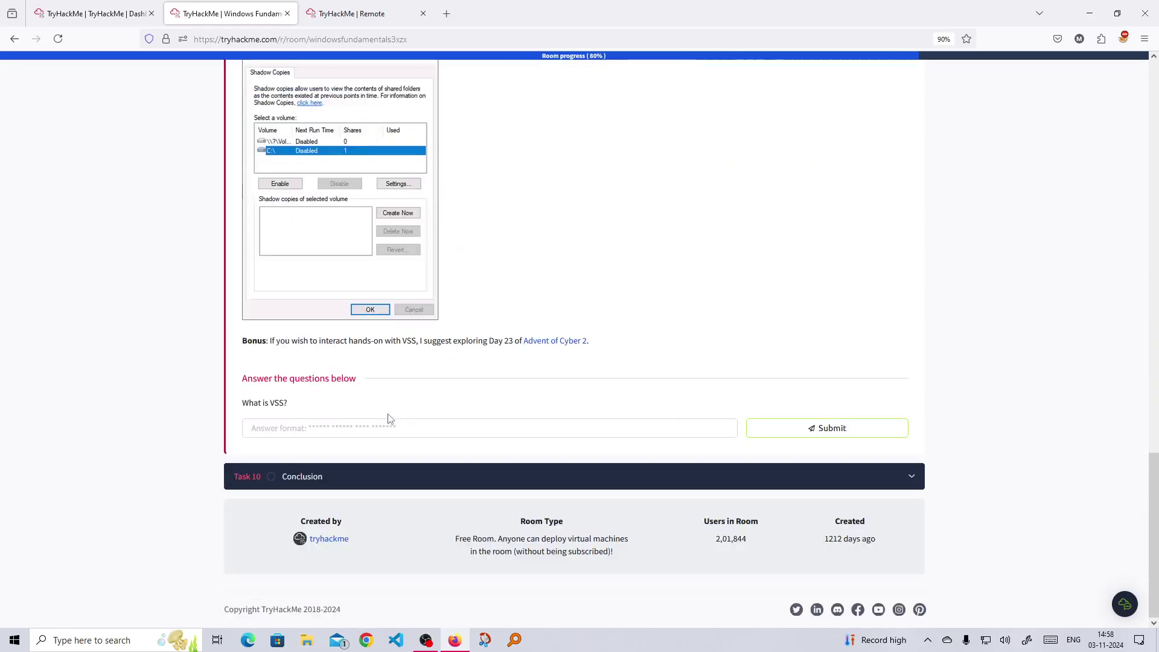
click(352, 427)
text(Volume Shadow Copy Service)
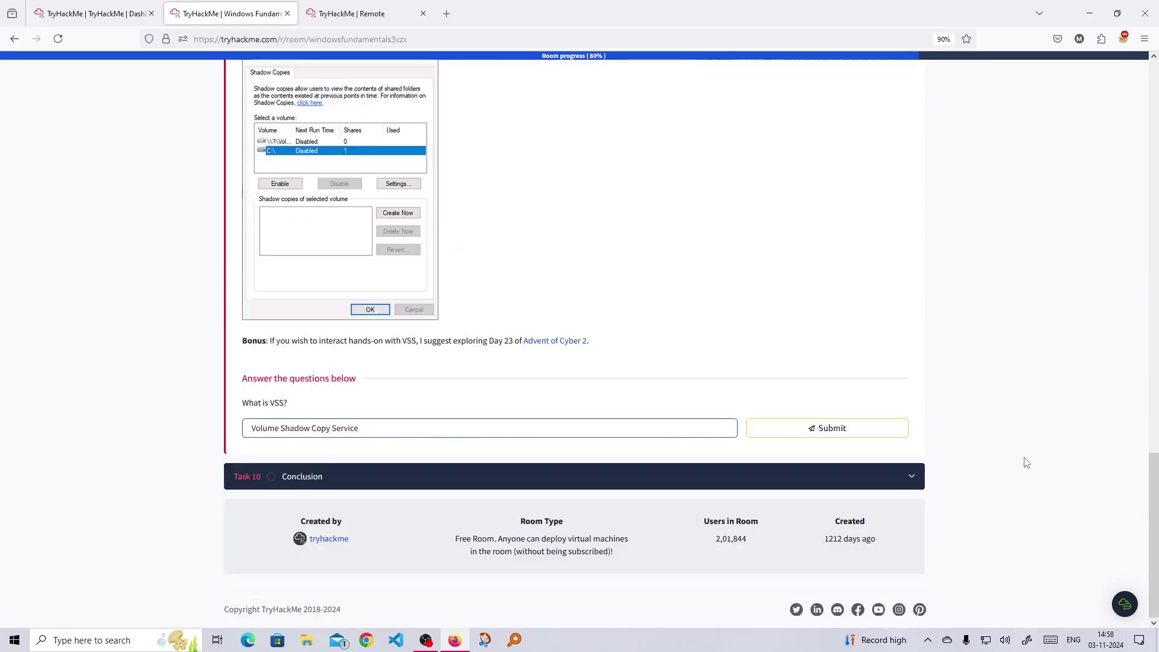
click(895, 438)
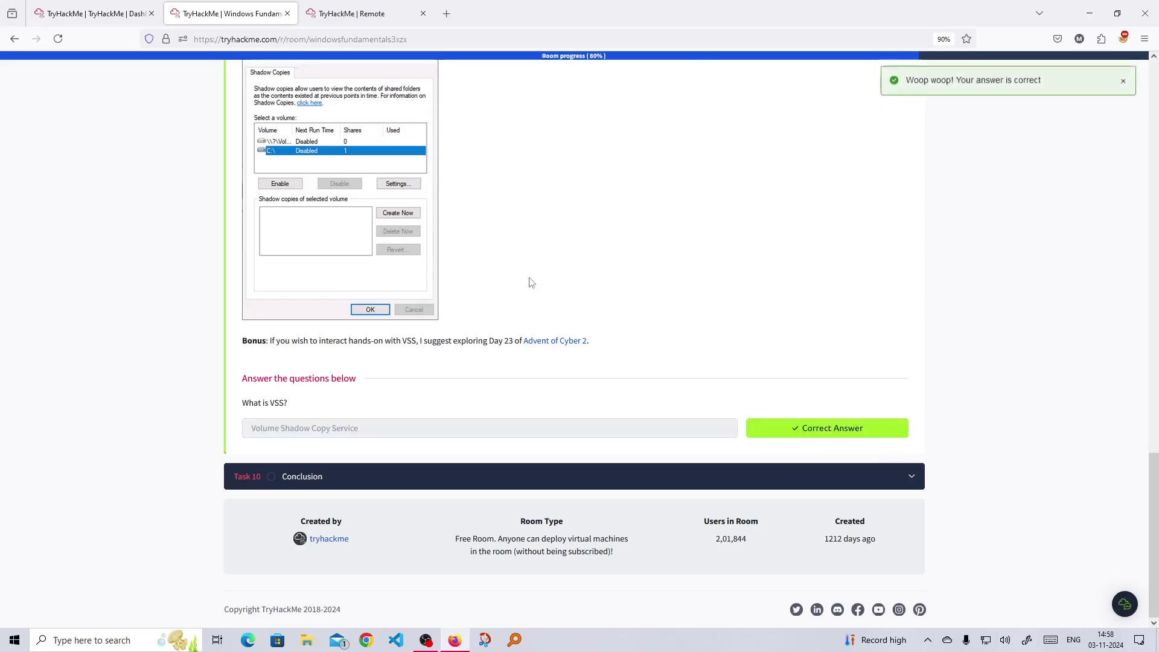
Step: Open the Task 10 Conclusion and mark its "Read the above" item as complete to finish the room
scroll(543, 292, up, 5)
scroll(519, 421, down, 3)
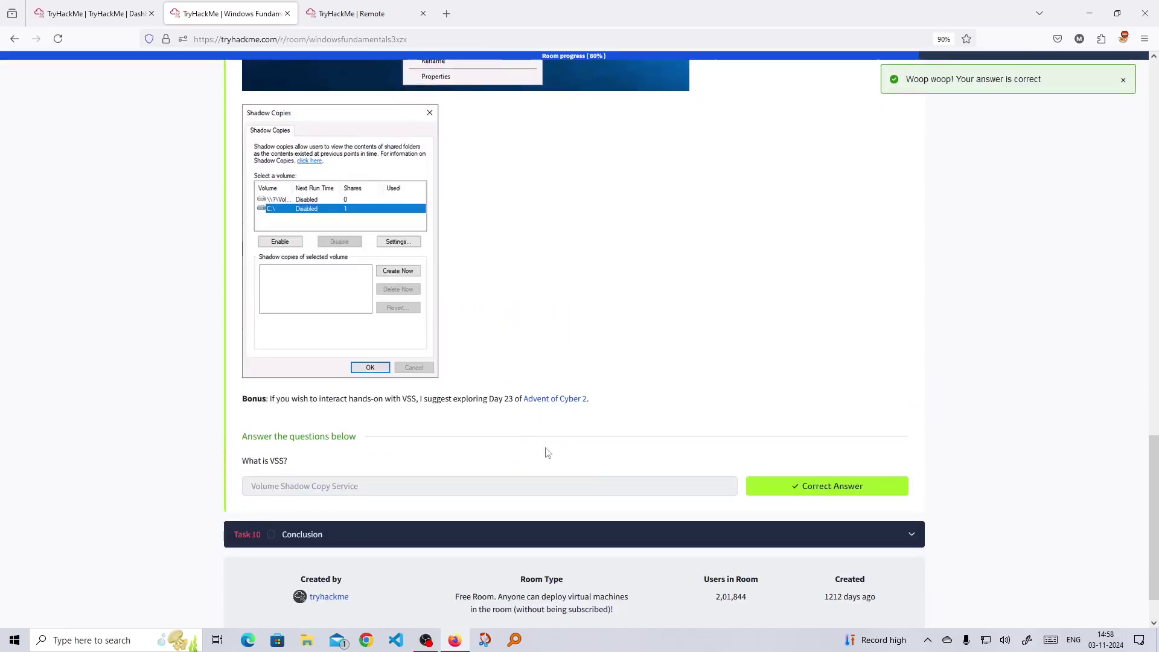
click(802, 545)
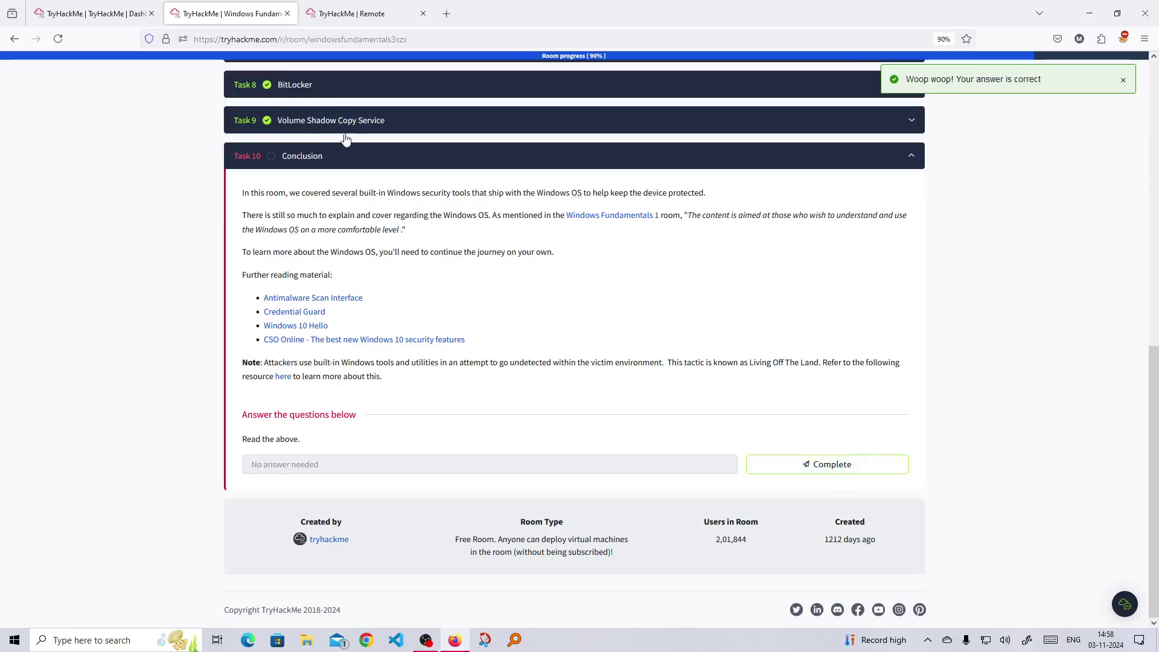
scroll(442, 244, up, 10)
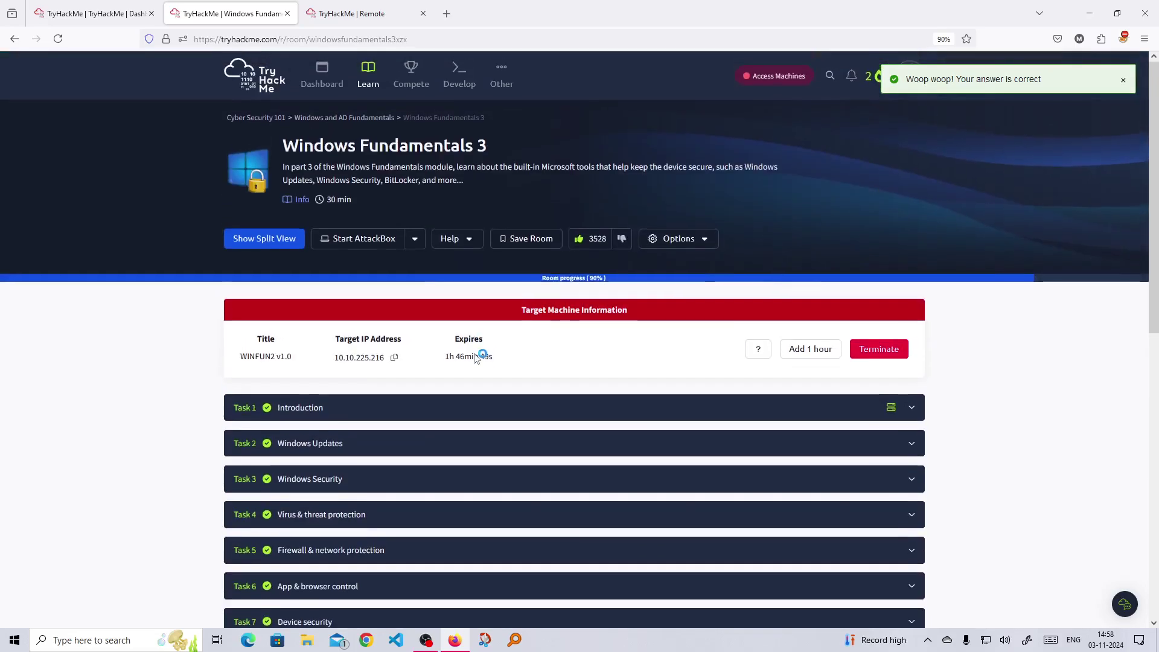
scroll(477, 358, down, 1)
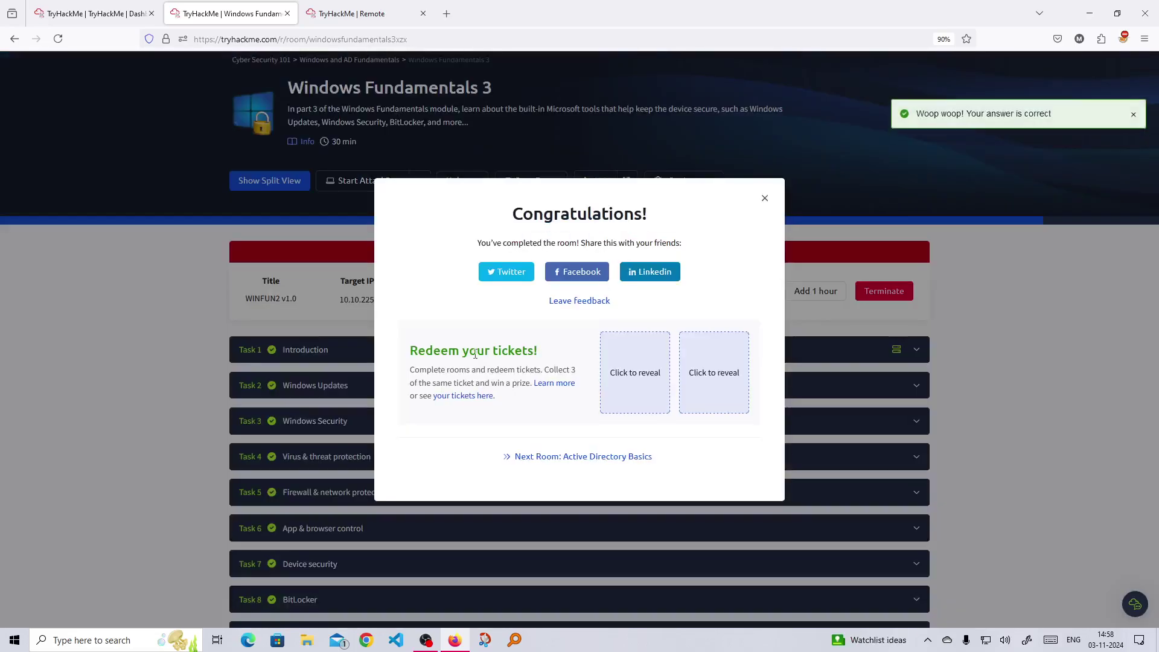
Step: Reveal both reward tickets offered for completing the room
click(631, 390)
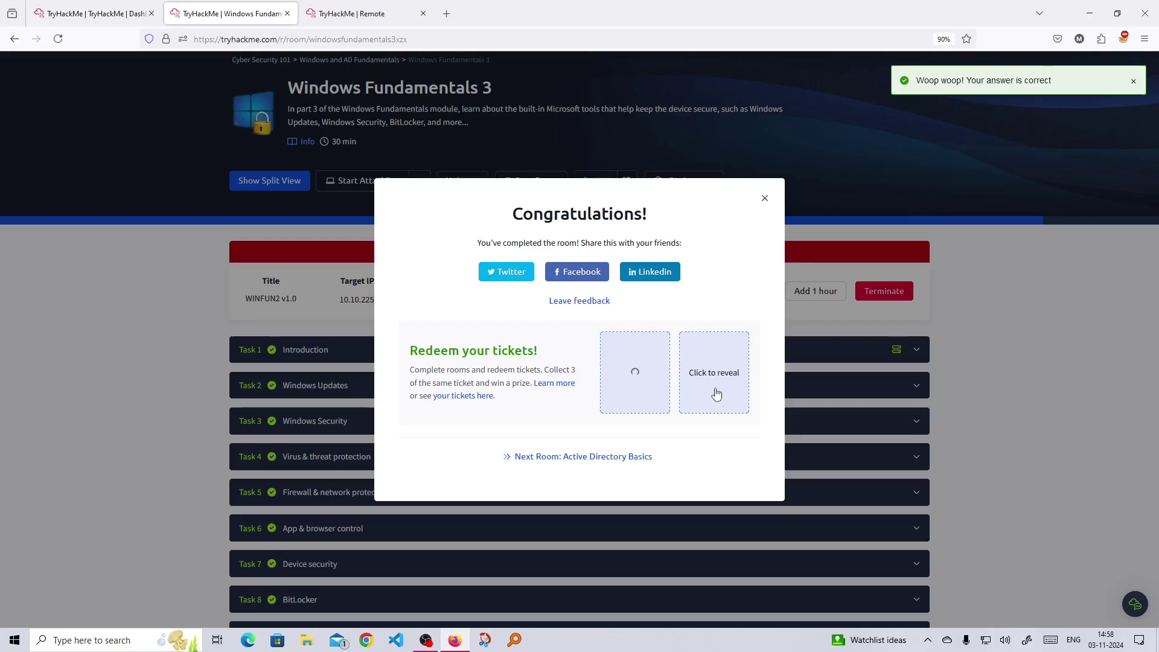
click(717, 394)
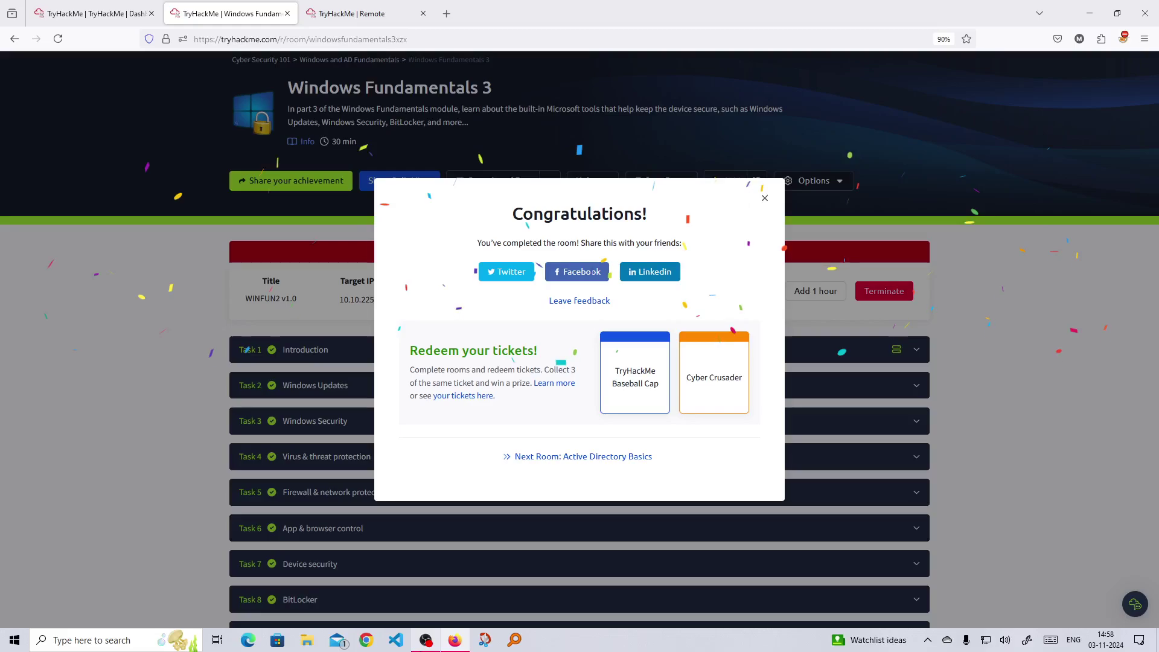
click(426, 639)
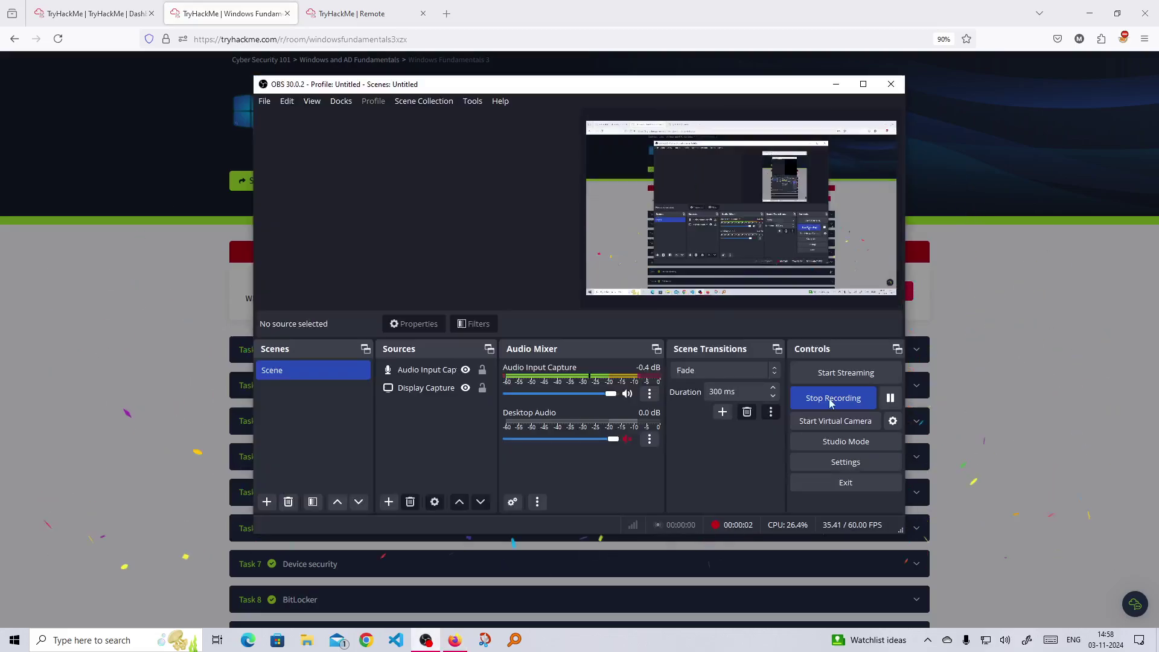